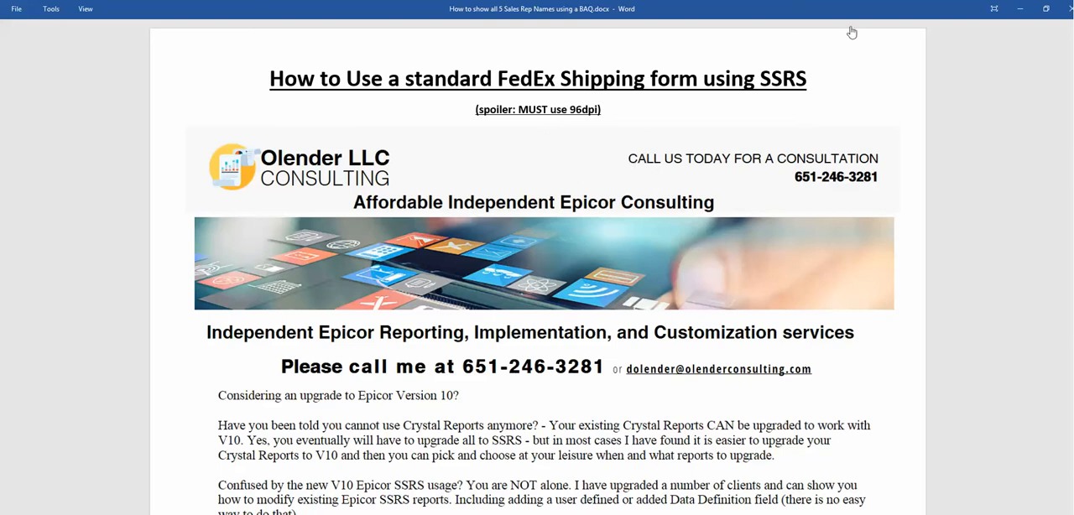
Step: Minimize the Word document and bring Epicor's Customer Shipment Entry window for pack 223 in front of the main menu window
{"action": "left_click", "coordinate": [1020, 10]}
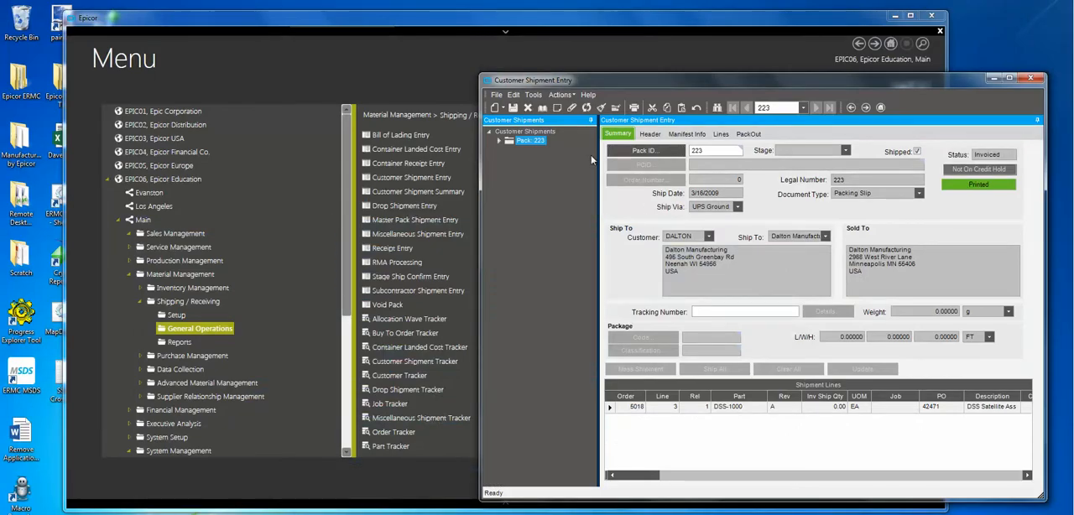
{"action": "left_click", "coordinate": [401, 26]}
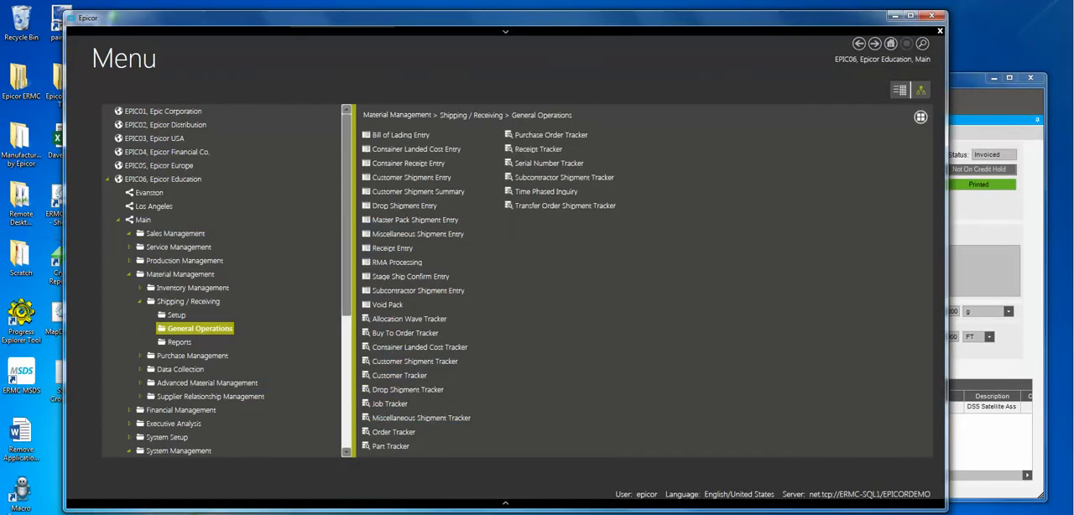
{"action": "left_click_drag", "start_coordinate": [400, 25], "coordinate": [381, 15]}
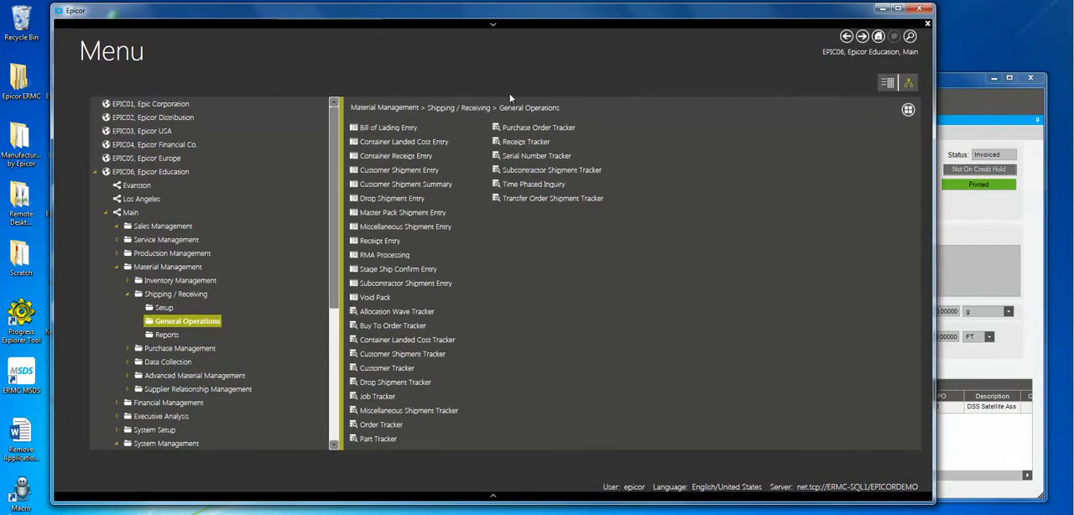
{"action": "left_click", "coordinate": [954, 82]}
{"action": "left_click", "coordinate": [342, 33]}
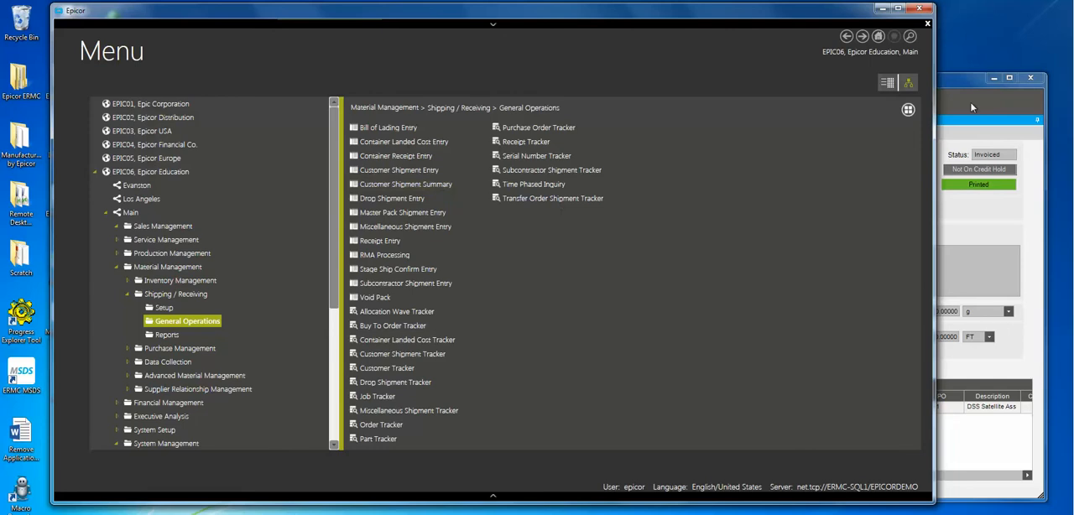
{"action": "left_click", "coordinate": [951, 81]}
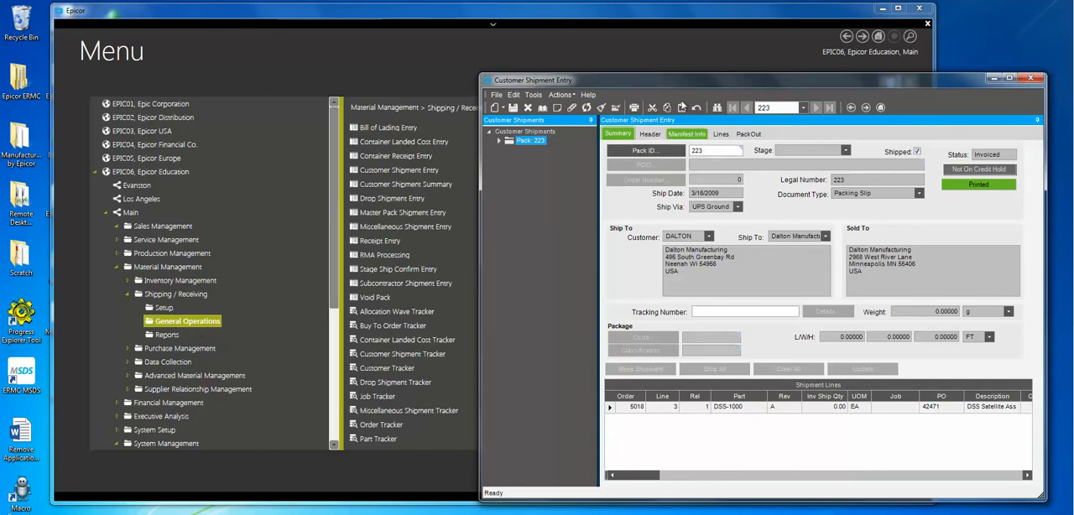
{"action": "mouse_move", "coordinate": [674, 79]}
{"action": "left_mouse_down"}
{"action": "mouse_move", "coordinate": [564, 82]}
{"action": "mouse_move", "coordinate": [662, 59]}
{"action": "mouse_move", "coordinate": [674, 45]}
{"action": "mouse_move", "coordinate": [659, 67]}
{"action": "left_mouse_up"}
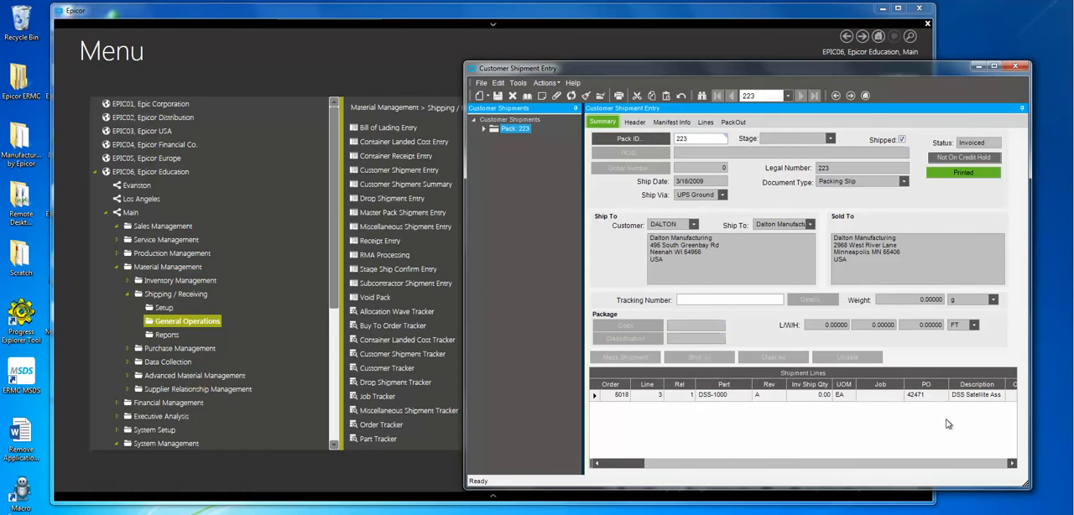
Step: Open the packing slip print options for pack 223, choose the Standard - SSRS report style, and generate a print preview
{"action": "left_click", "coordinate": [546, 82]}
{"action": "left_click", "coordinate": [560, 178]}
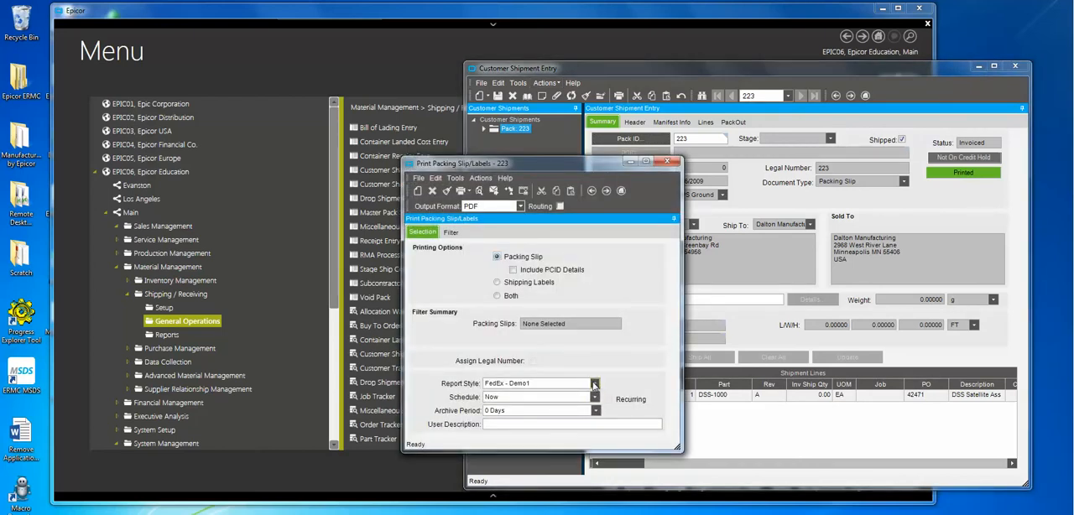
{"action": "left_click", "coordinate": [594, 382]}
{"action": "left_click", "coordinate": [547, 396]}
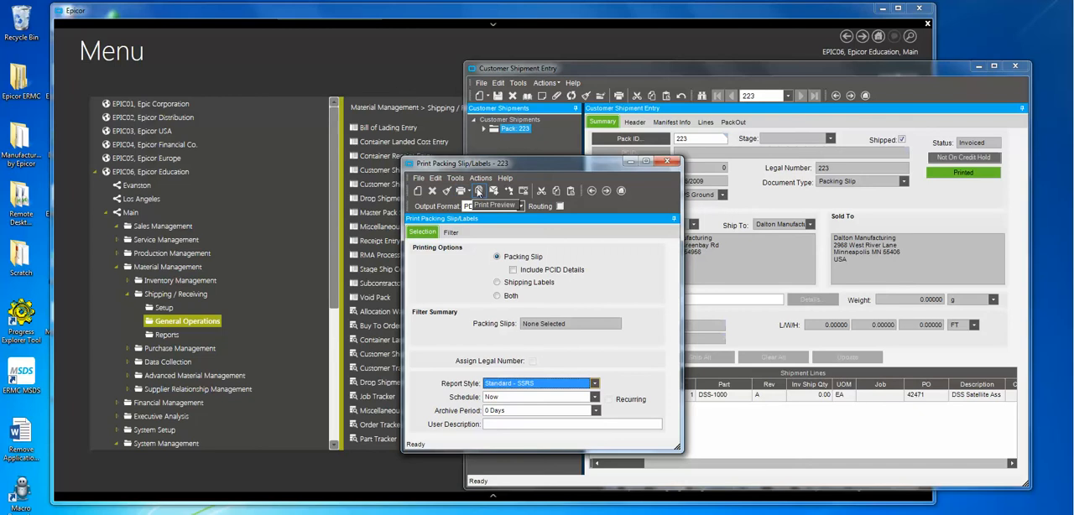
{"action": "left_click", "coordinate": [479, 191]}
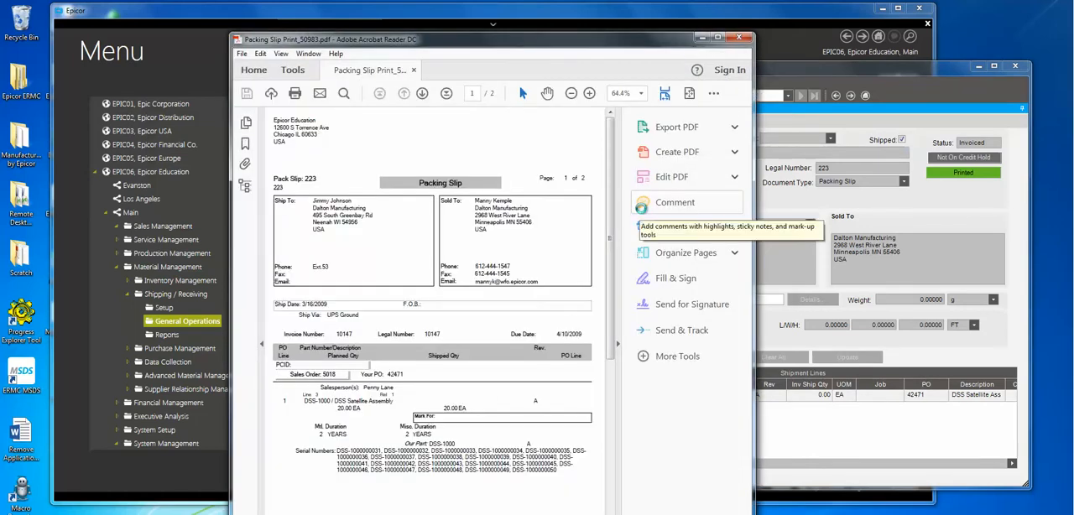
Step: Review both pages of the packing slip PDF, and close the preview and the print dialog
{"action": "left_click", "coordinate": [619, 344]}
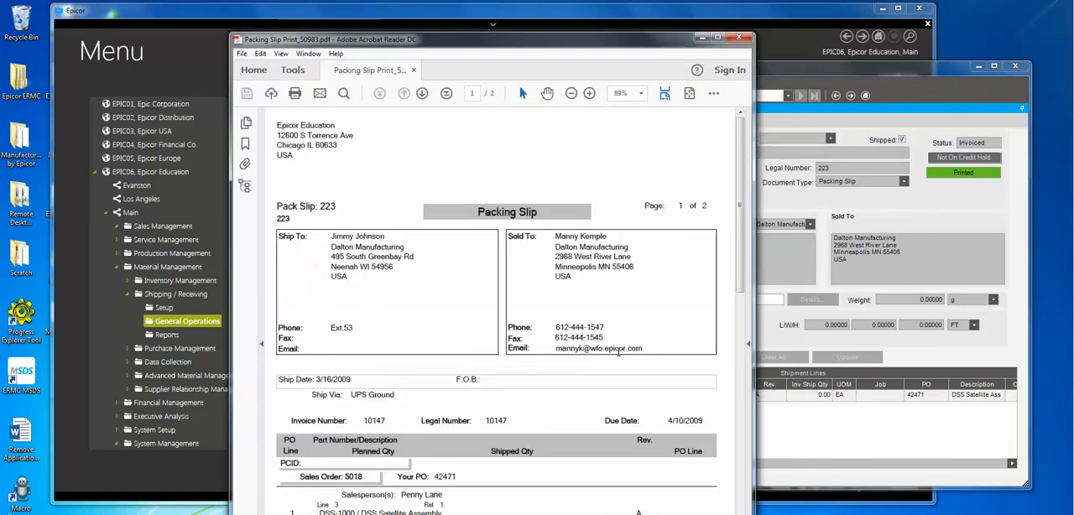
{"action": "scroll", "coordinate": [621, 370], "scroll_direction": "down", "scroll_amount": 10}
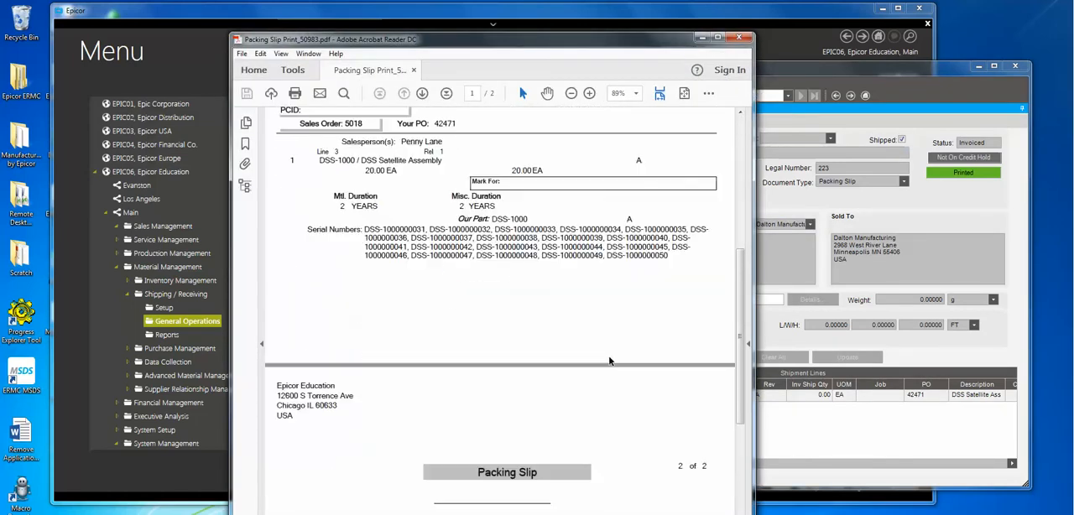
{"action": "scroll", "coordinate": [611, 362], "scroll_direction": "up", "scroll_amount": 10}
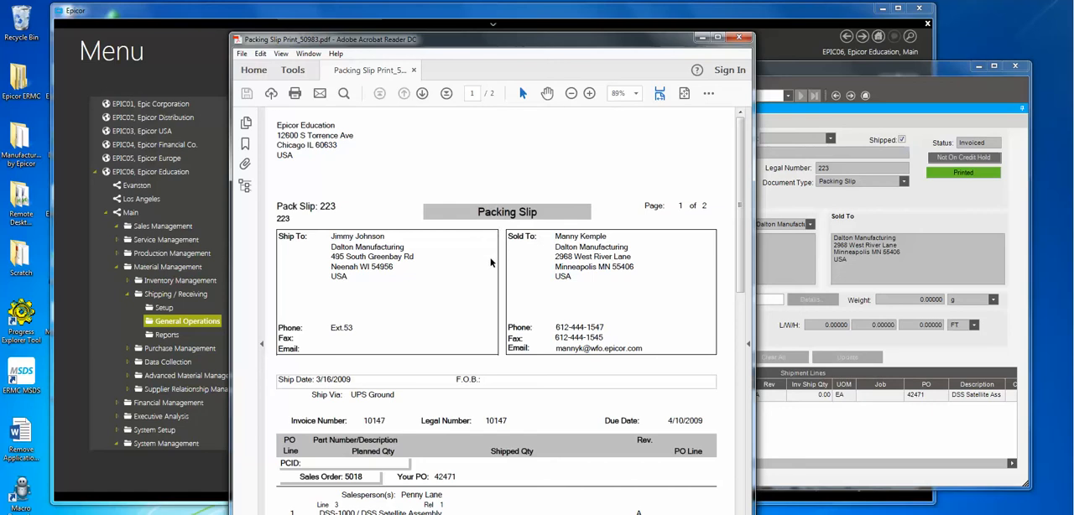
{"action": "left_click", "coordinate": [739, 39]}
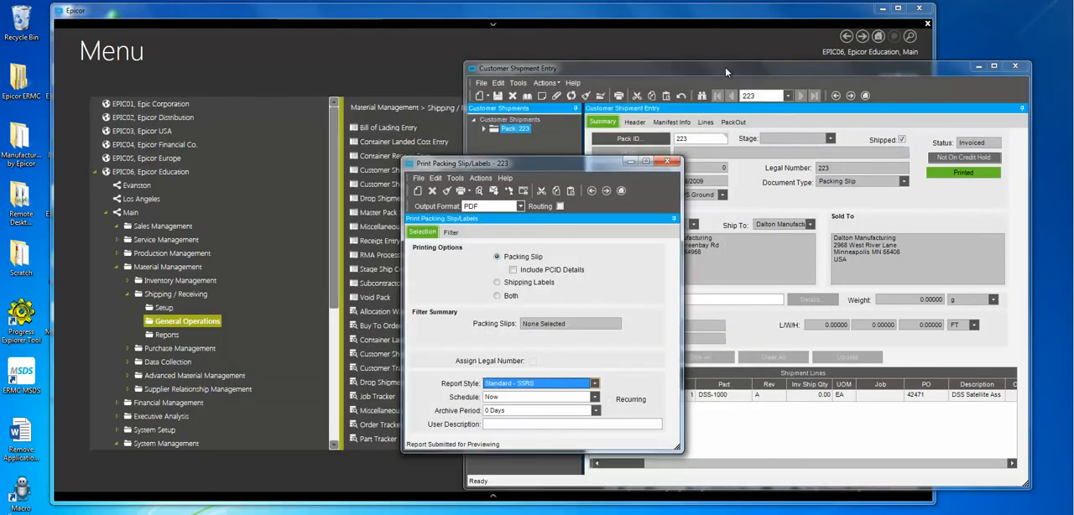
{"action": "left_click", "coordinate": [667, 164]}
Step: Open Report Style Maintenance under System Management Reporting, search reports starting at "pack", and load the PackSlip report
{"action": "left_click", "coordinate": [304, 15]}
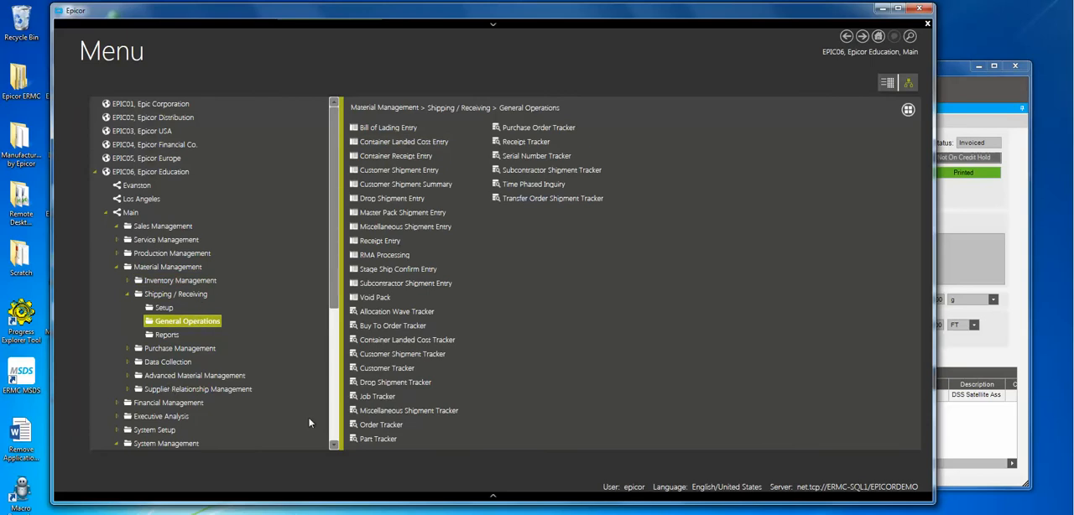
{"action": "scroll", "coordinate": [308, 425], "scroll_direction": "down", "scroll_amount": 5}
{"action": "left_click", "coordinate": [160, 321]}
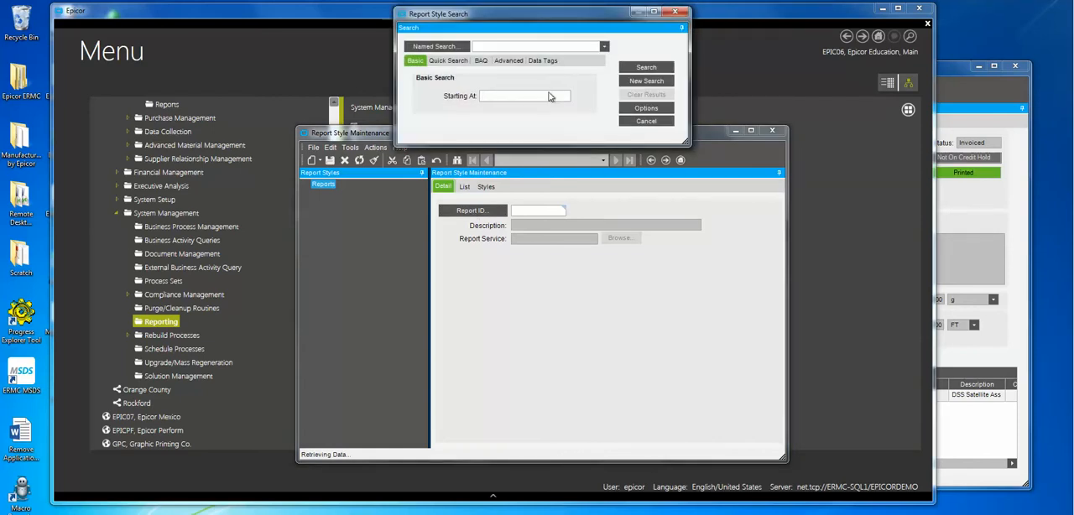
{"action": "type", "text": "pack"}
{"action": "key", "text": "Return"}
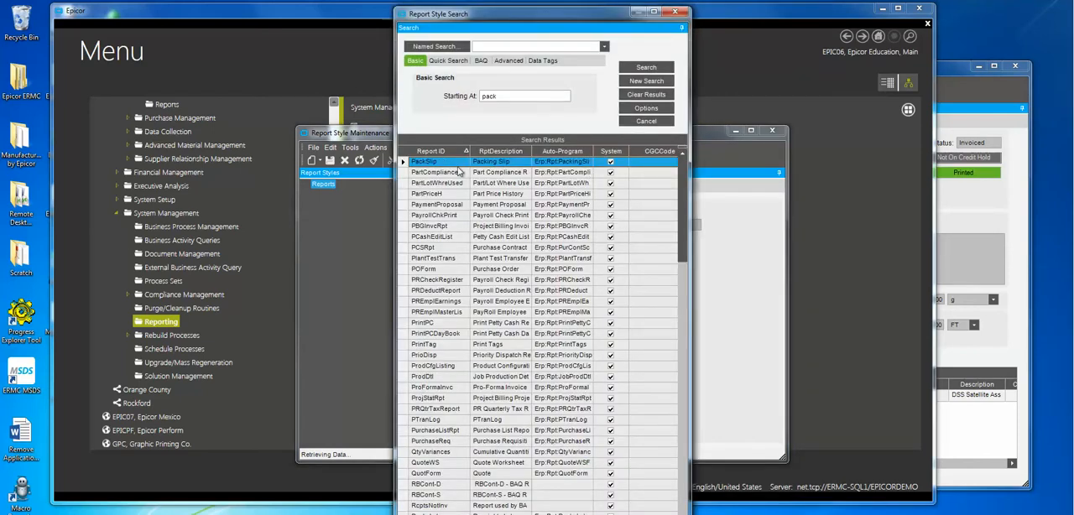
{"action": "double_click", "coordinate": [447, 165]}
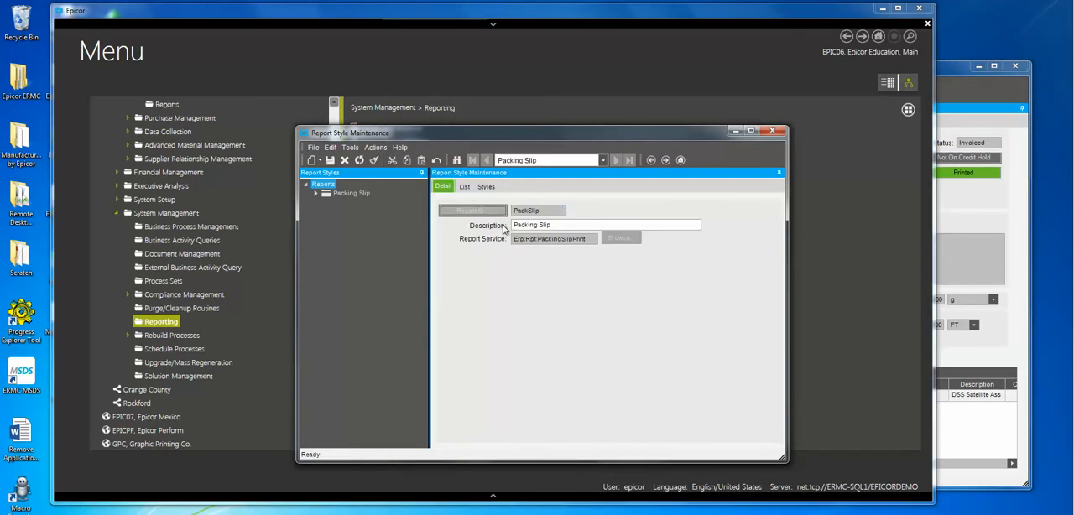
Step: Copy the Packing Slip's Standard - SSRS report style, naming the custom report folders PackingSlipDemo2 and ShippingLabelsDemo2
{"action": "left_click", "coordinate": [316, 193]}
{"action": "left_click", "coordinate": [327, 202]}
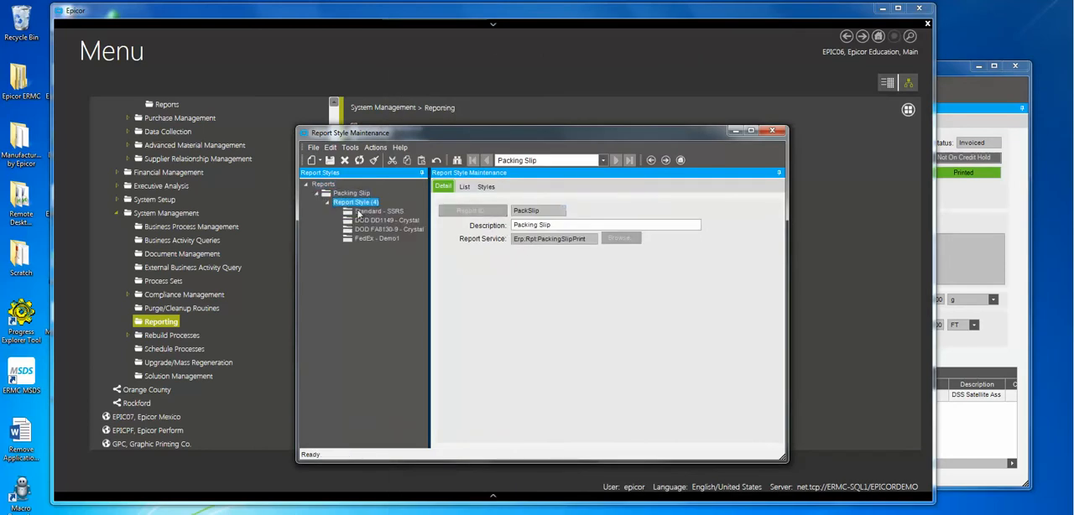
{"action": "left_click", "coordinate": [379, 240]}
{"action": "left_click", "coordinate": [375, 211]}
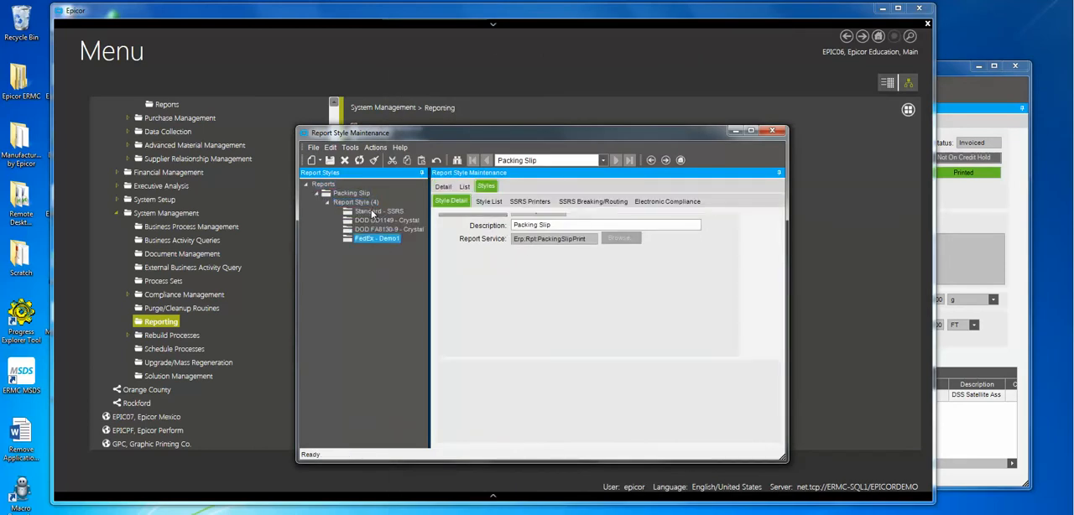
{"action": "left_click", "coordinate": [375, 147]}
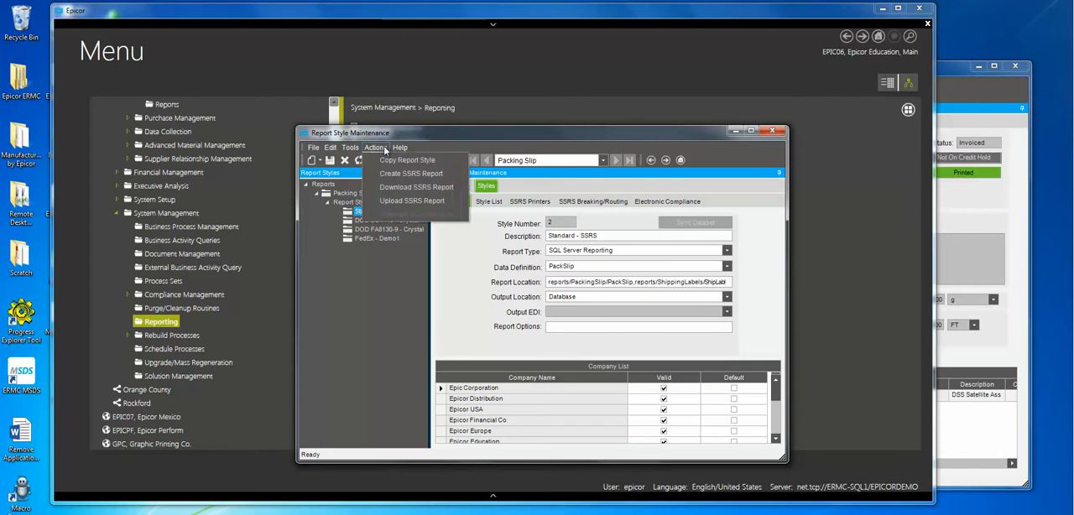
{"action": "left_click", "coordinate": [403, 158]}
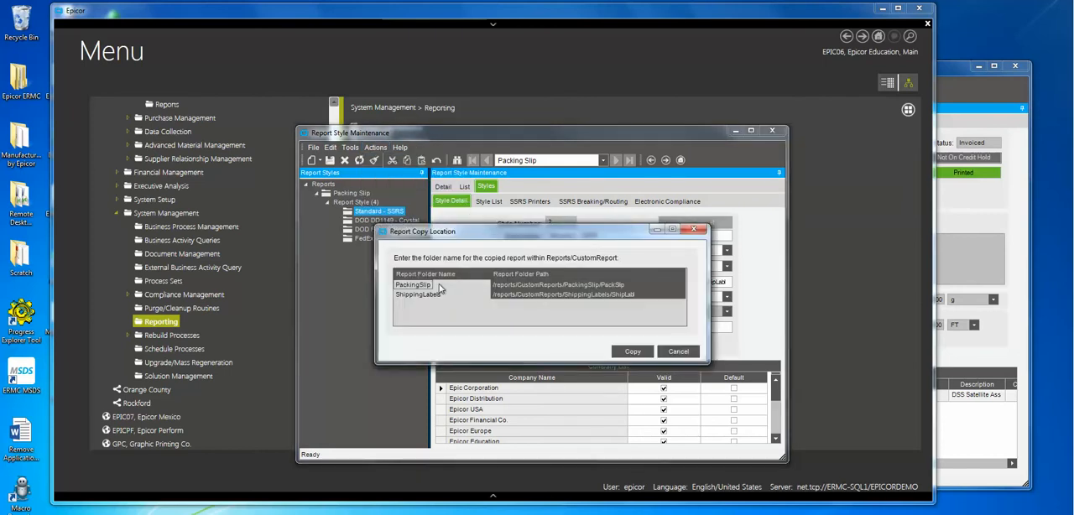
{"action": "left_click", "coordinate": [431, 286]}
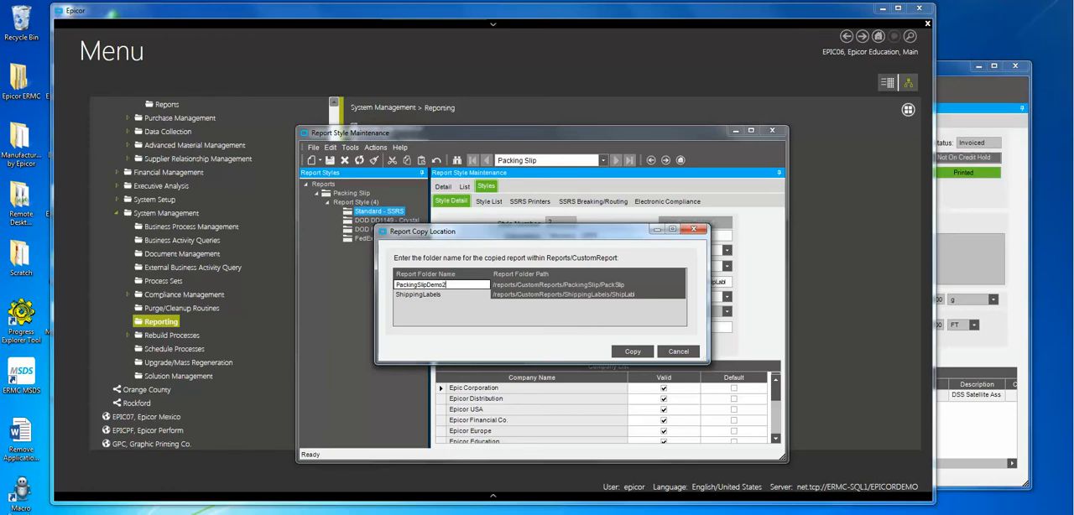
{"action": "type", "text": "Demo2"}
{"action": "key", "text": "Return"}
{"action": "left_click", "coordinate": [437, 295]}
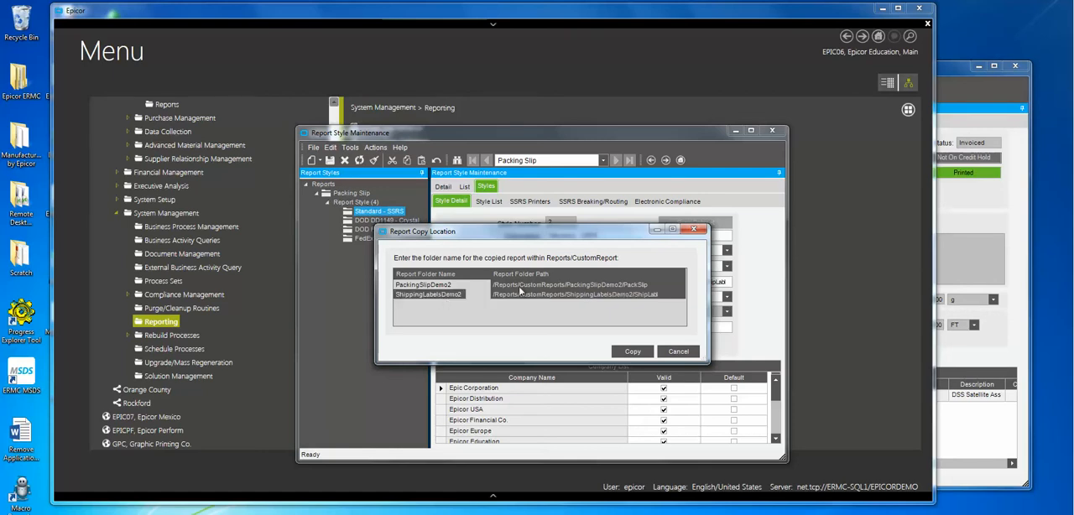
{"action": "left_click", "coordinate": [632, 351]}
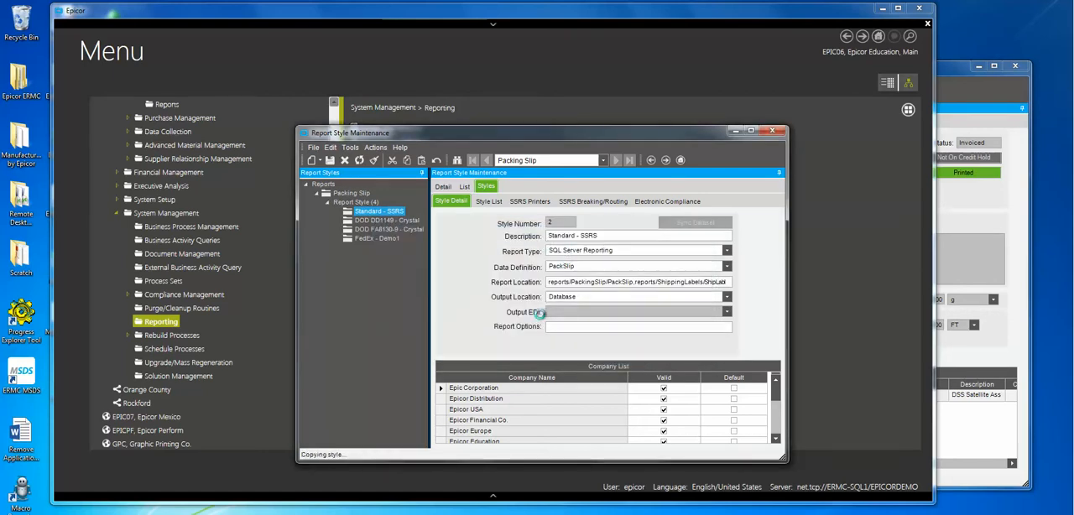
Step: Set the copied report style's description to "FedEx - Demo2" and save it
{"action": "left_click", "coordinate": [382, 247]}
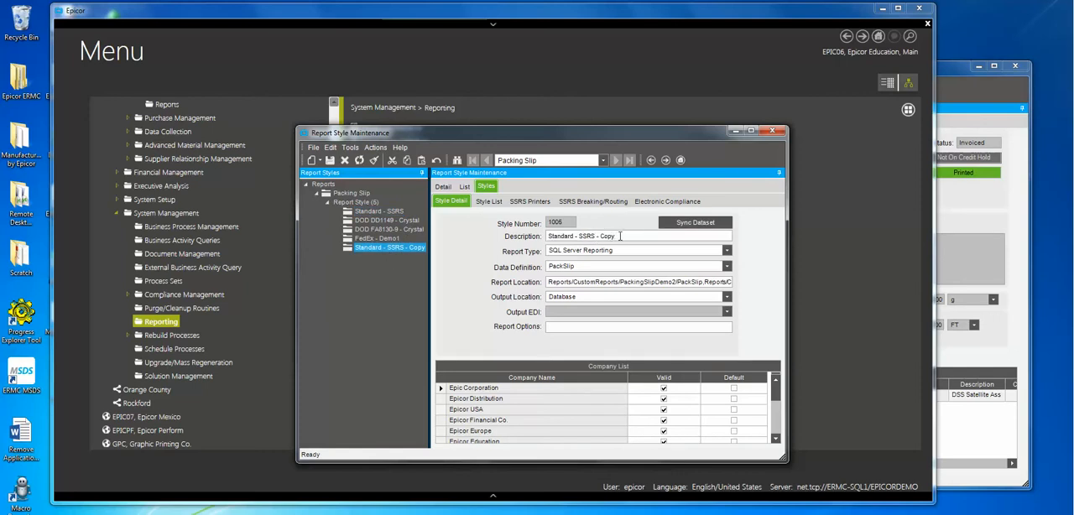
{"action": "key", "text": "BackSpace"}
{"action": "key", "text": "BackSpace"}
{"action": "key", "text": "BackSpace"}
{"action": "key", "text": "BackSpace"}
{"action": "key", "text": "BackSpace"}
{"action": "key", "text": "BackSpace"}
{"action": "key", "text": "BackSpace"}
{"action": "key", "text": "BackSpace"}
{"action": "key", "text": "BackSpace"}
{"action": "key", "text": "BackSpace"}
{"action": "key", "text": "BackSpace"}
{"action": "key", "text": "BackSpace"}
{"action": "key", "text": "BackSpace"}
{"action": "key", "text": "BackSpace"}
{"action": "key", "text": "BackSpace"}
{"action": "key", "text": "BackSpace"}
{"action": "key", "text": "BackSpace"}
{"action": "key", "text": "BackSpace"}
{"action": "key", "text": "BackSpace"}
{"action": "key", "text": "BackSpace"}
{"action": "key", "text": "Tab"}
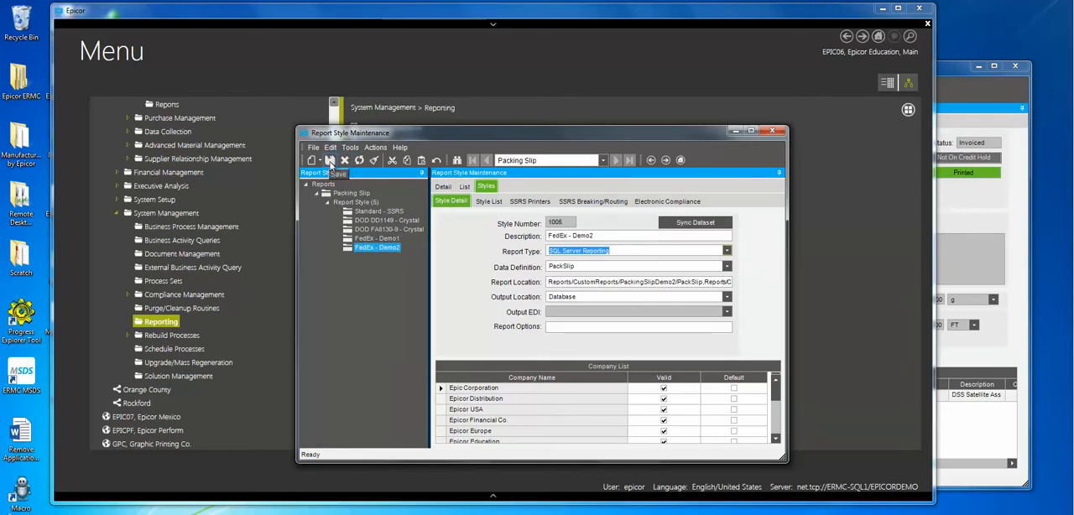
{"action": "left_click", "coordinate": [598, 266]}
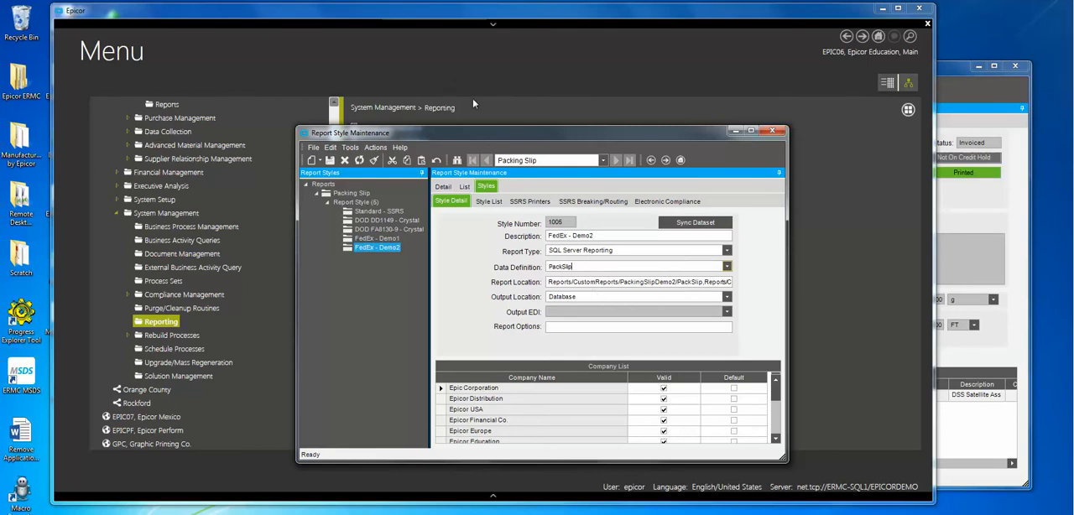
{"action": "left_click_drag", "start_coordinate": [480, 132], "coordinate": [480, 112]}
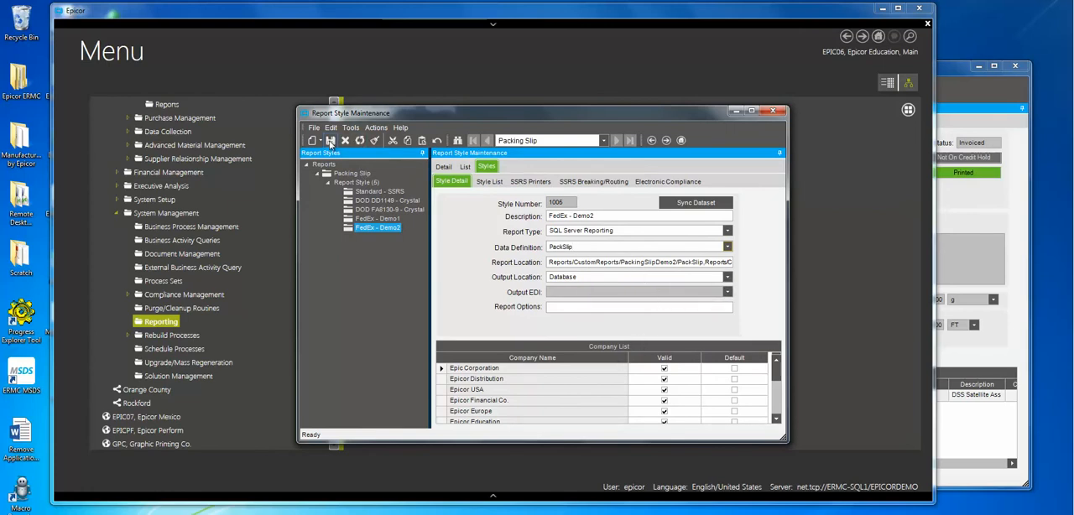
{"action": "left_click", "coordinate": [330, 142]}
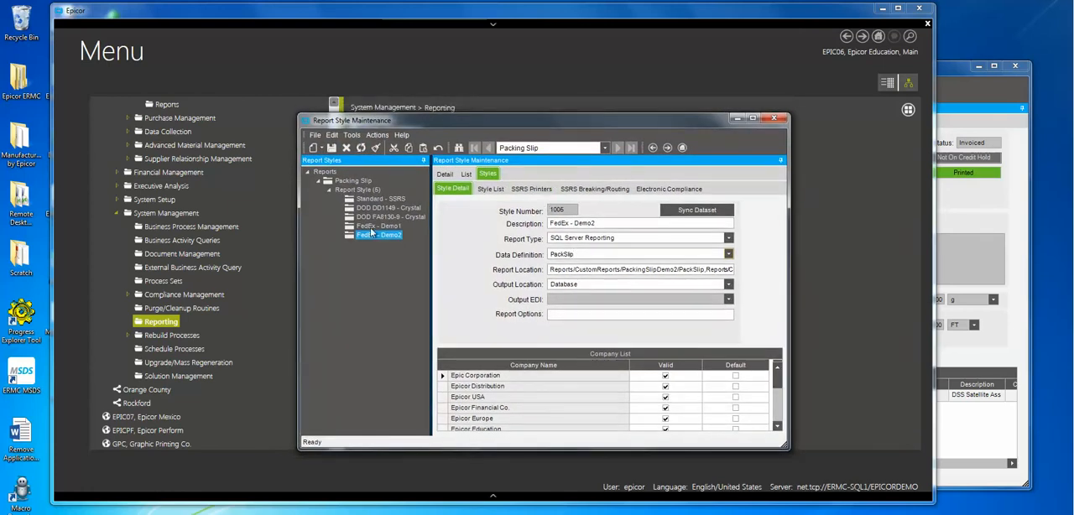
Step: Compare the details of the Standard - SSRS style with those of the FedEx - Demo2 style
{"action": "left_click", "coordinate": [380, 198]}
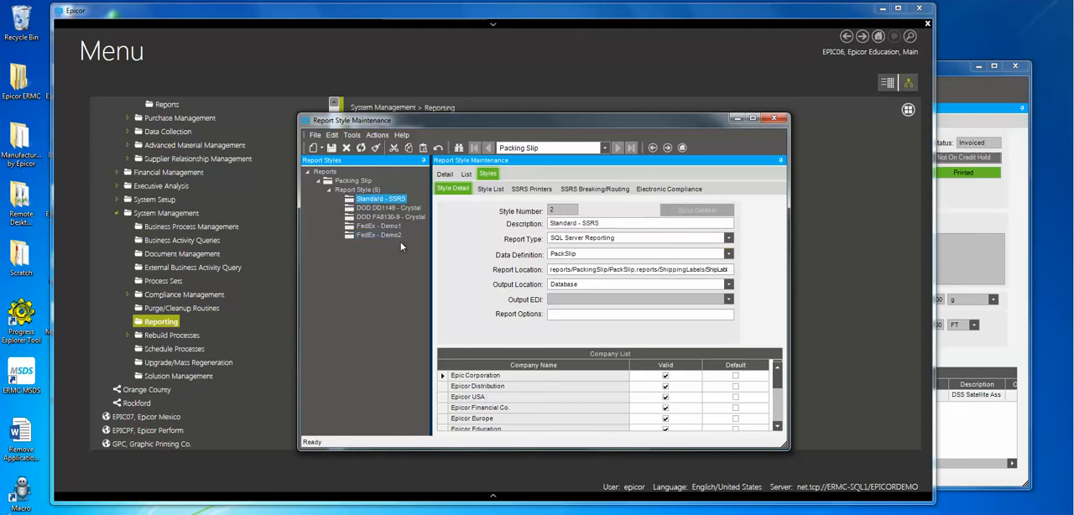
{"action": "left_click", "coordinate": [379, 235]}
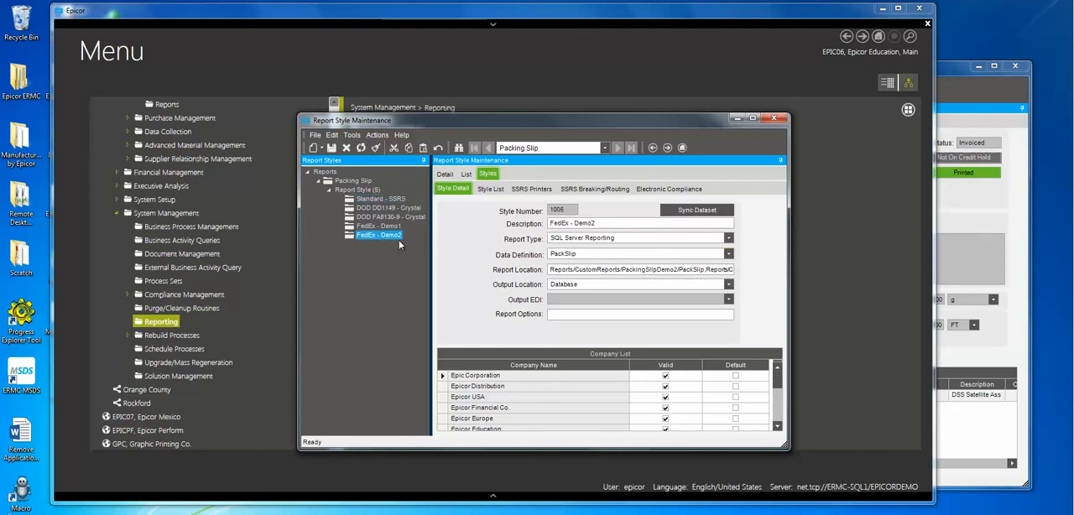
{"action": "left_click_drag", "start_coordinate": [566, 119], "coordinate": [580, 85]}
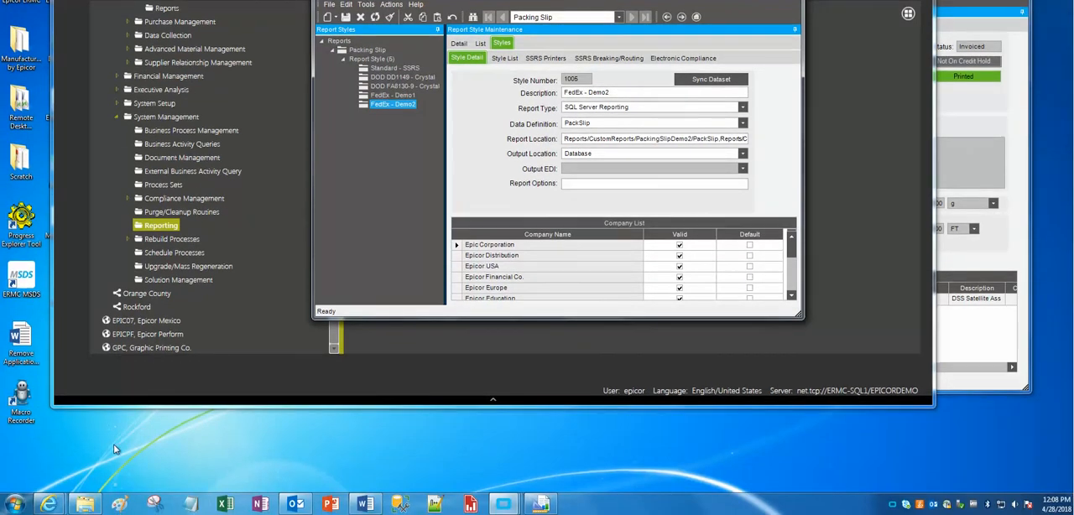
Step: Switch to the FedEx Bill of Lading Forms page in Internet Explorer and select its web address
{"action": "mouse_move", "coordinate": [50, 508]}
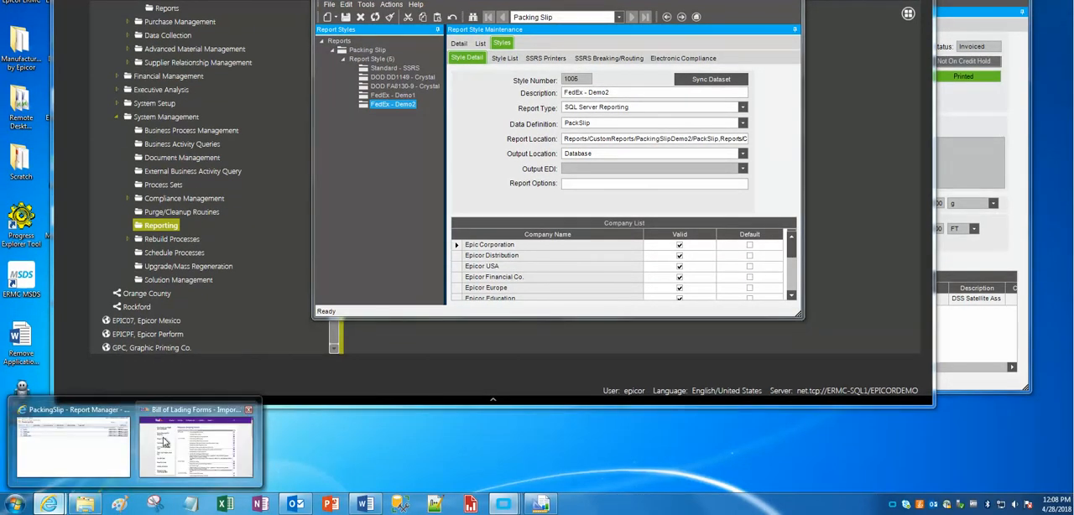
{"action": "left_click", "coordinate": [186, 424]}
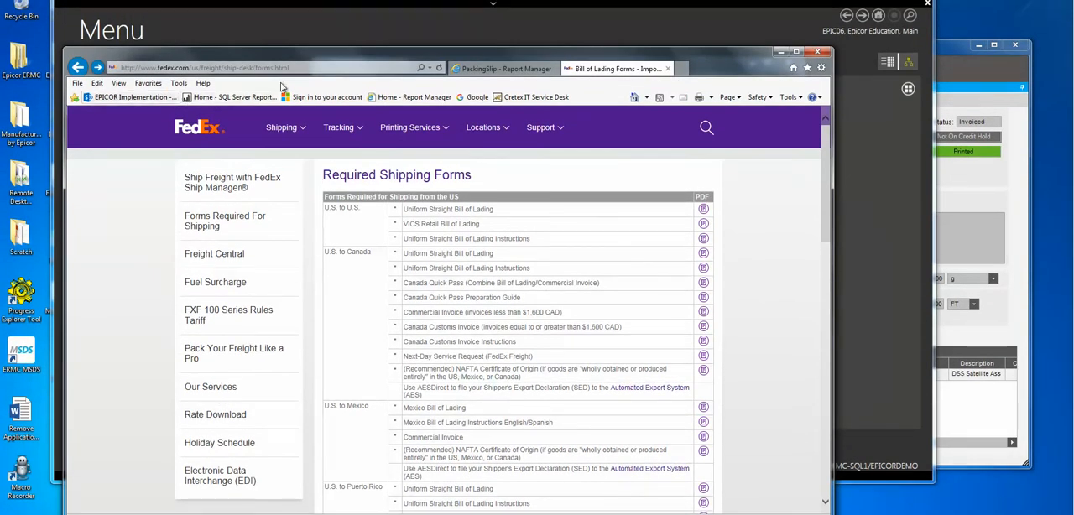
{"action": "left_click", "coordinate": [314, 67]}
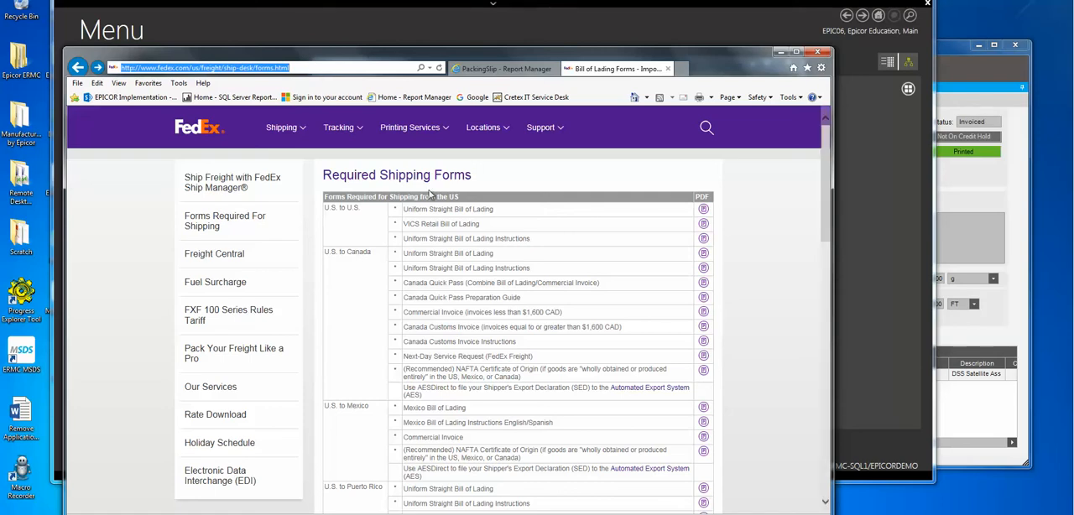
Step: View the Uniform Straight Bill of Lading PDF for U.S. to U.S. shipments and minimize the browser
{"action": "left_click", "coordinate": [703, 210]}
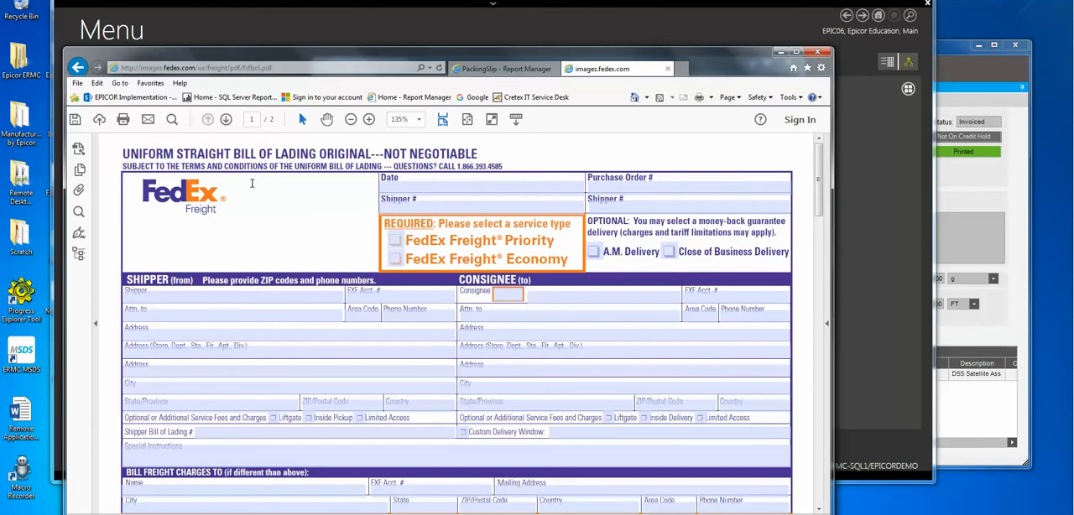
{"action": "left_click_drag", "start_coordinate": [819, 168], "coordinate": [847, 151]}
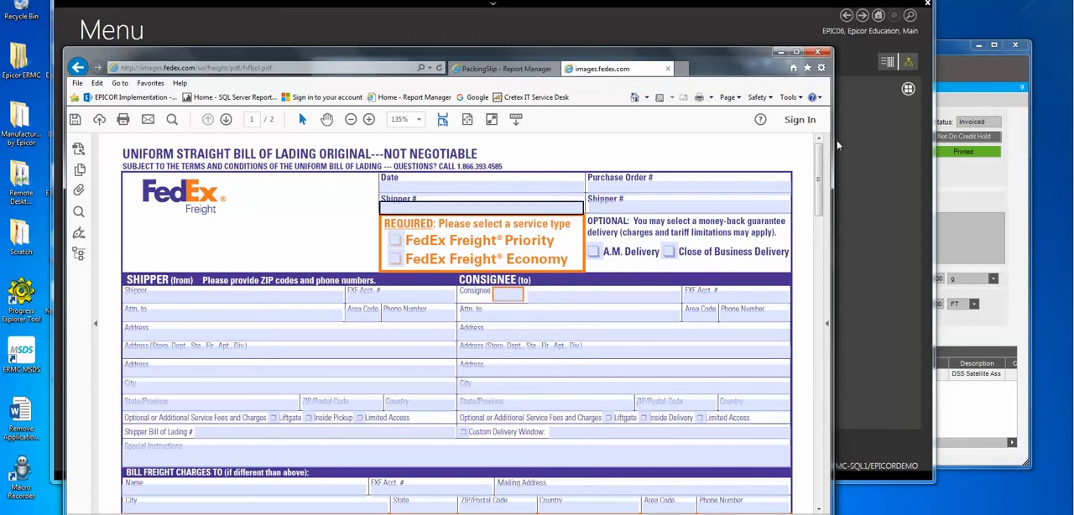
{"action": "left_click", "coordinate": [818, 51]}
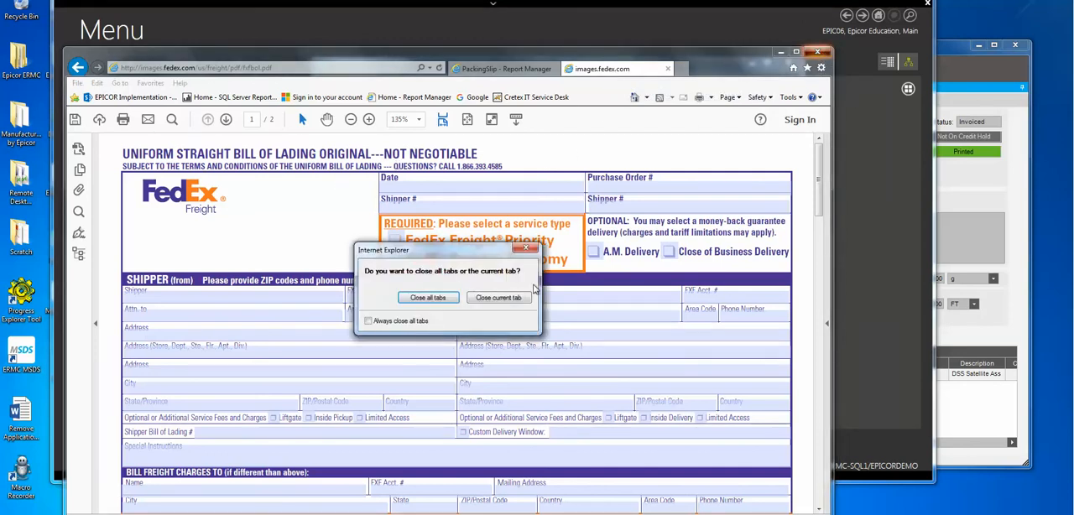
{"action": "left_click", "coordinate": [526, 249]}
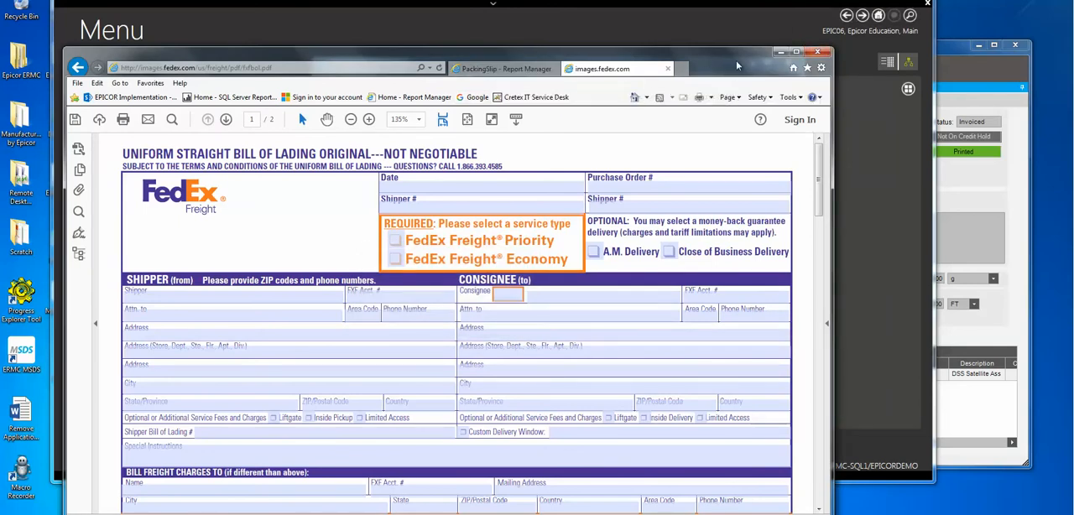
{"action": "left_click", "coordinate": [780, 53]}
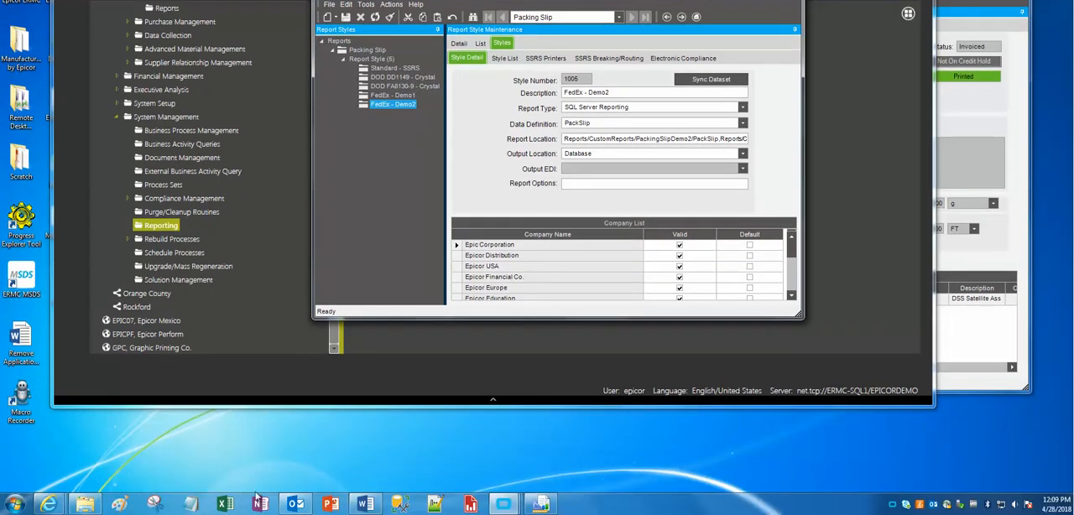
Step: Open FedExFreight.pdf from the FedExShippingDemo folder, examine the whole form in an enlarged window, and close it
{"action": "left_click", "coordinate": [86, 503]}
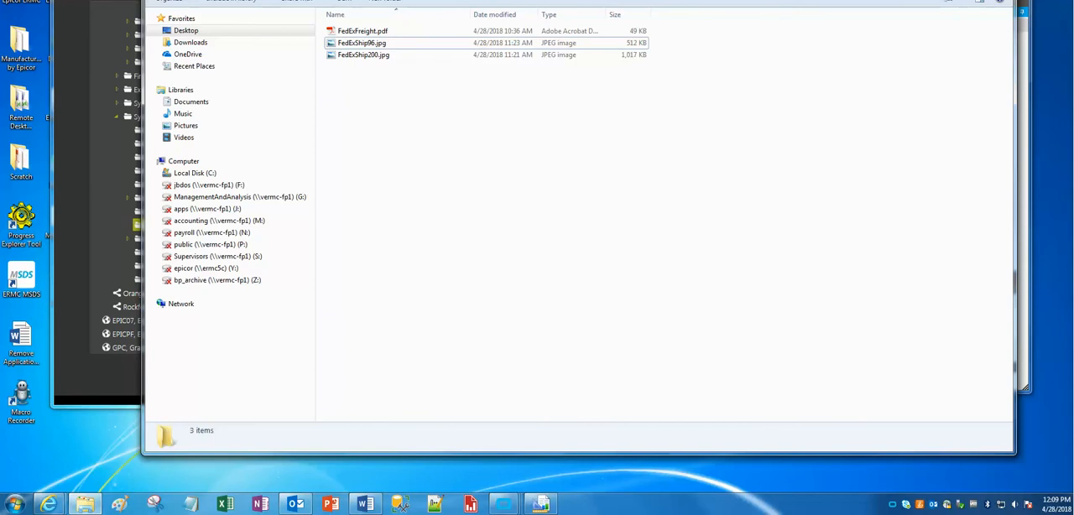
{"action": "double_click", "coordinate": [384, 31]}
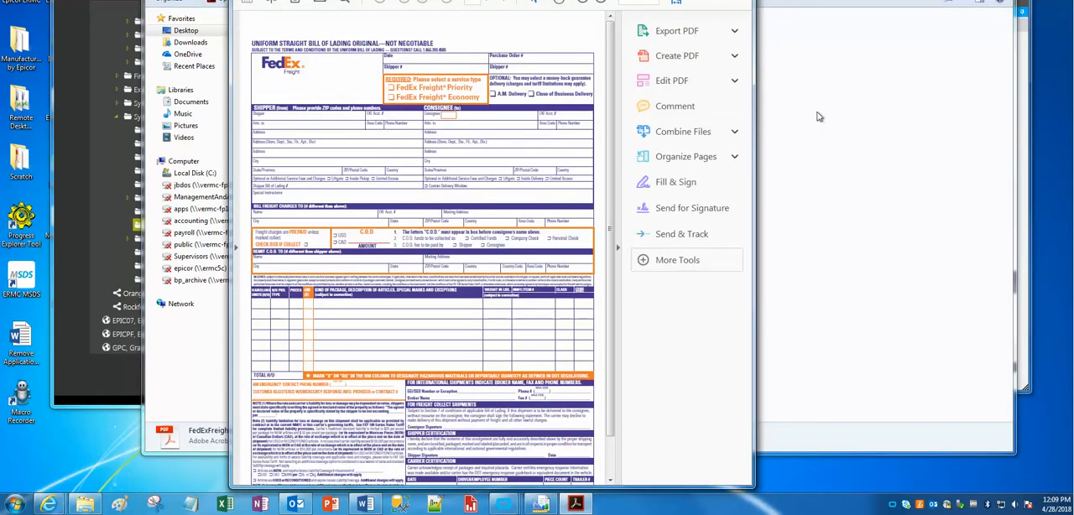
{"action": "left_click", "coordinate": [617, 246]}
{"action": "scroll", "coordinate": [576, 319], "scroll_direction": "down", "scroll_amount": 5}
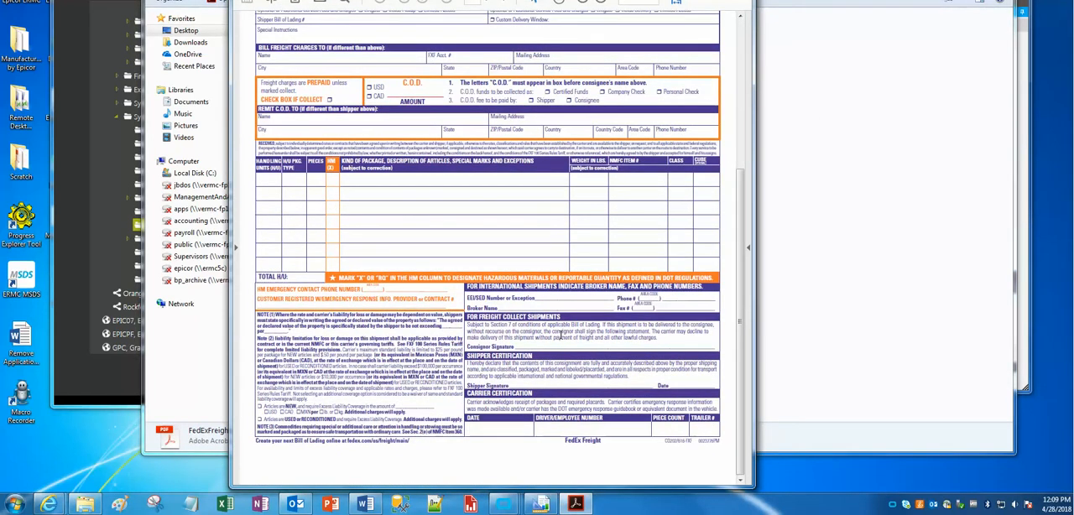
{"action": "scroll", "coordinate": [703, 83], "scroll_direction": "up", "scroll_amount": 5}
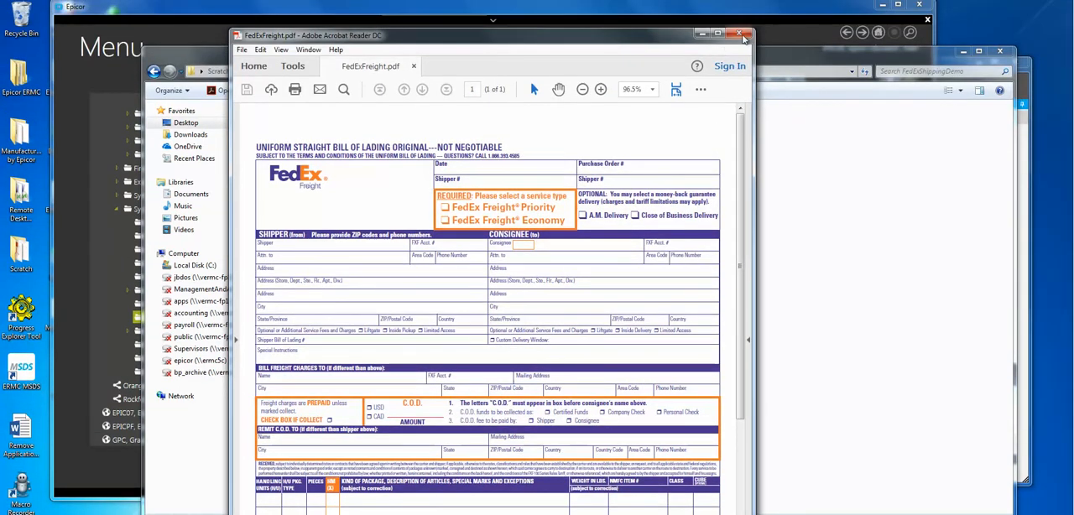
{"action": "left_click_drag", "start_coordinate": [754, 31], "coordinate": [820, 148]}
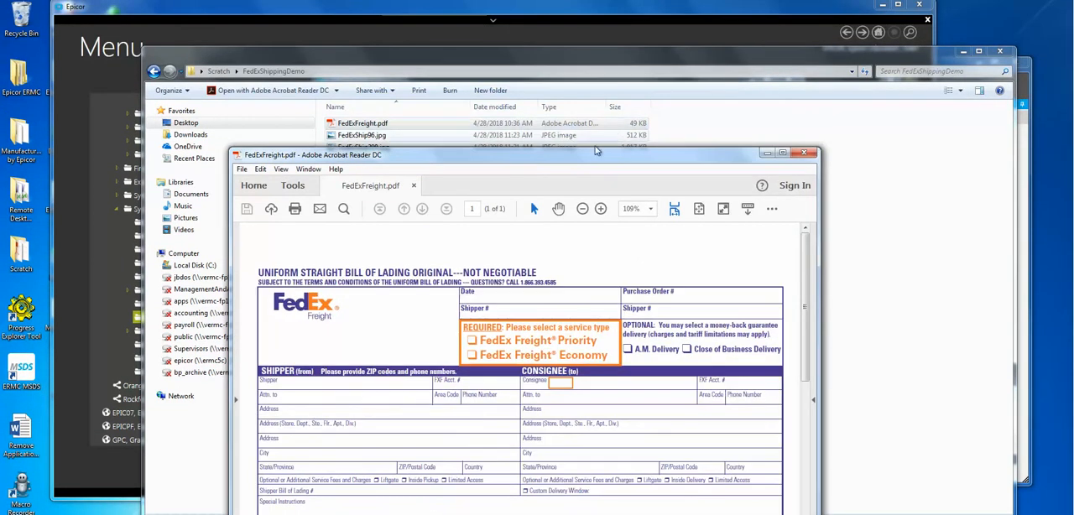
{"action": "left_click_drag", "start_coordinate": [586, 157], "coordinate": [535, 47]}
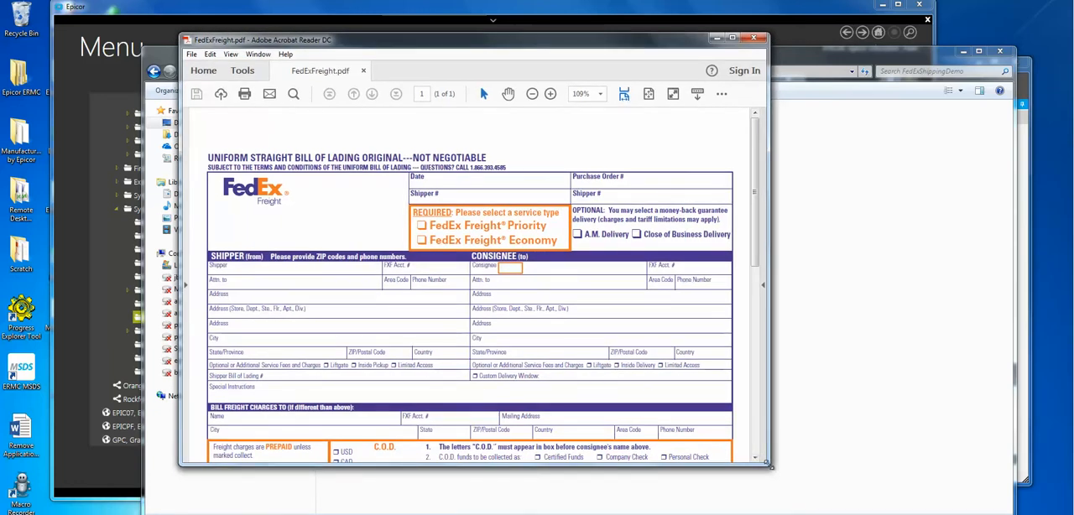
{"action": "left_click_drag", "start_coordinate": [769, 465], "coordinate": [884, 505]}
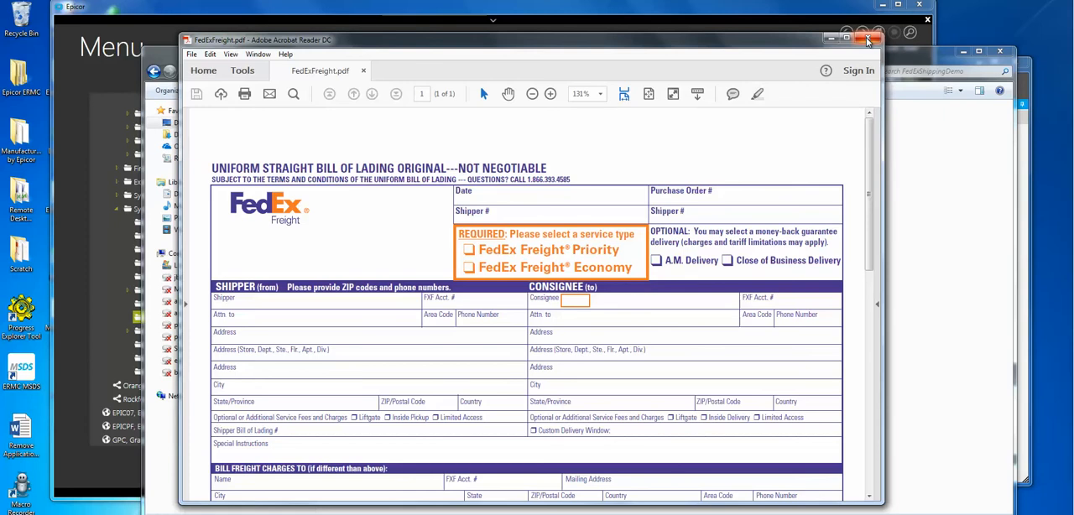
{"action": "left_click", "coordinate": [869, 40]}
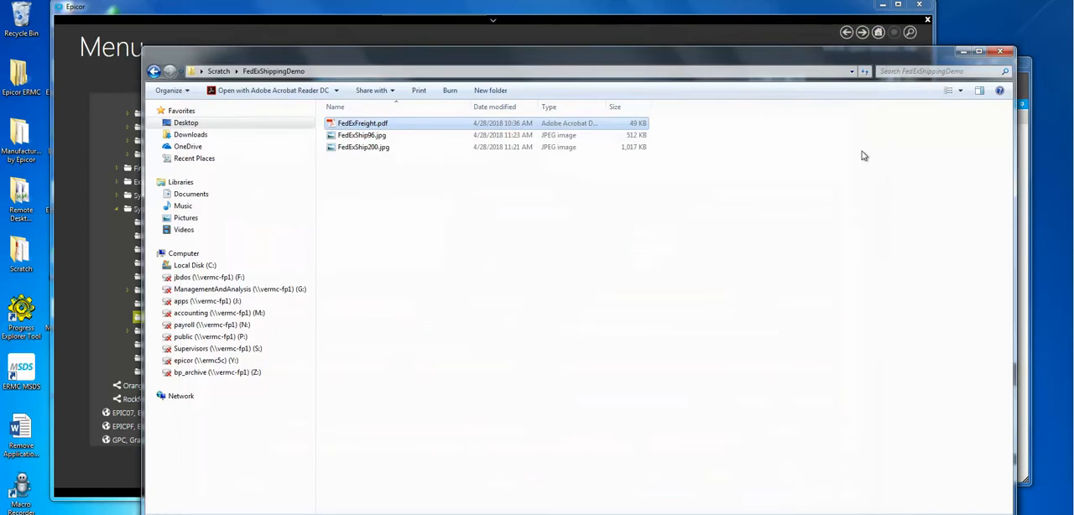
Step: View the form image FedExShip200.jpg, close it, and minimize the FedExShippingDemo folder
{"action": "double_click", "coordinate": [364, 147]}
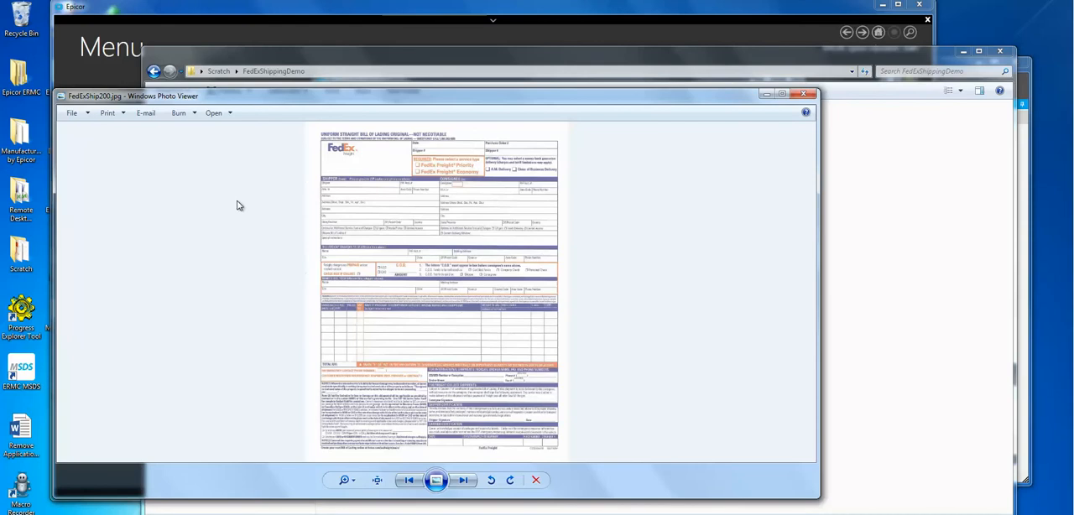
{"action": "left_click", "coordinate": [802, 94]}
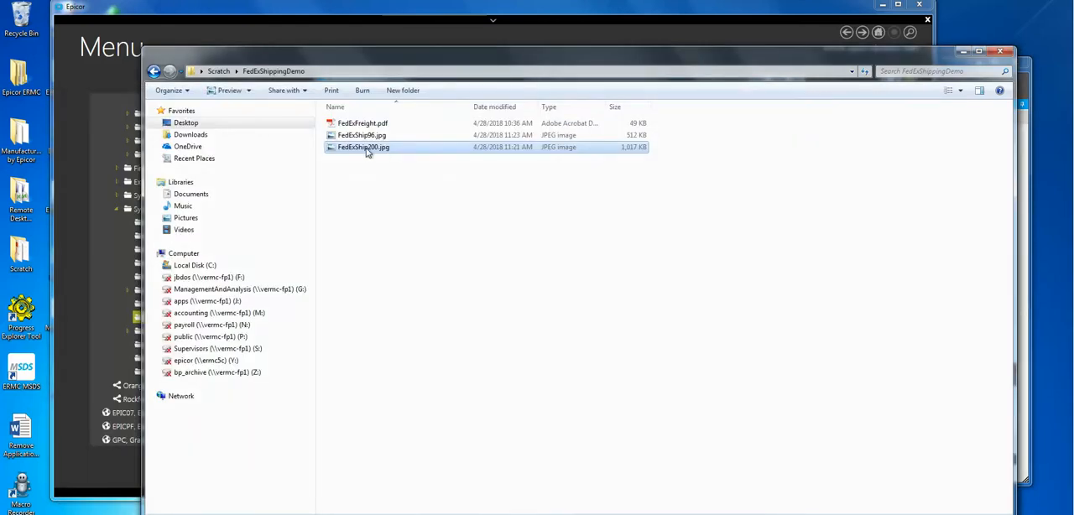
{"action": "double_click", "coordinate": [365, 150]}
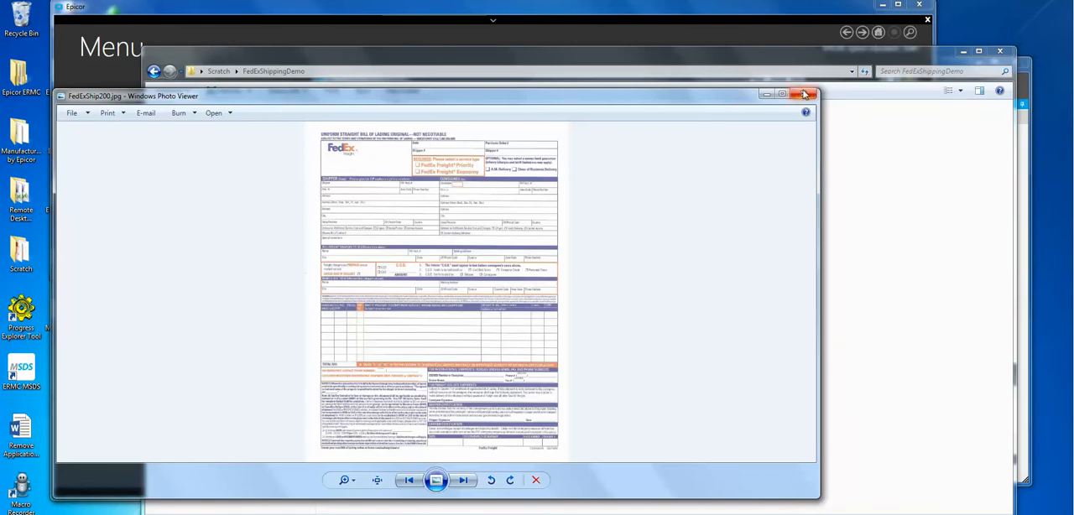
{"action": "left_click", "coordinate": [804, 95]}
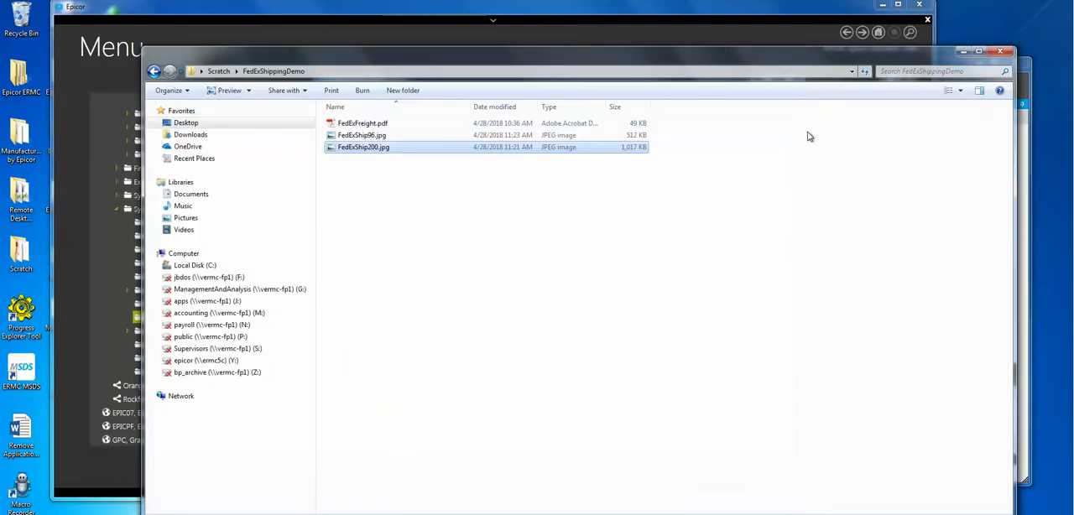
{"action": "left_click", "coordinate": [964, 52]}
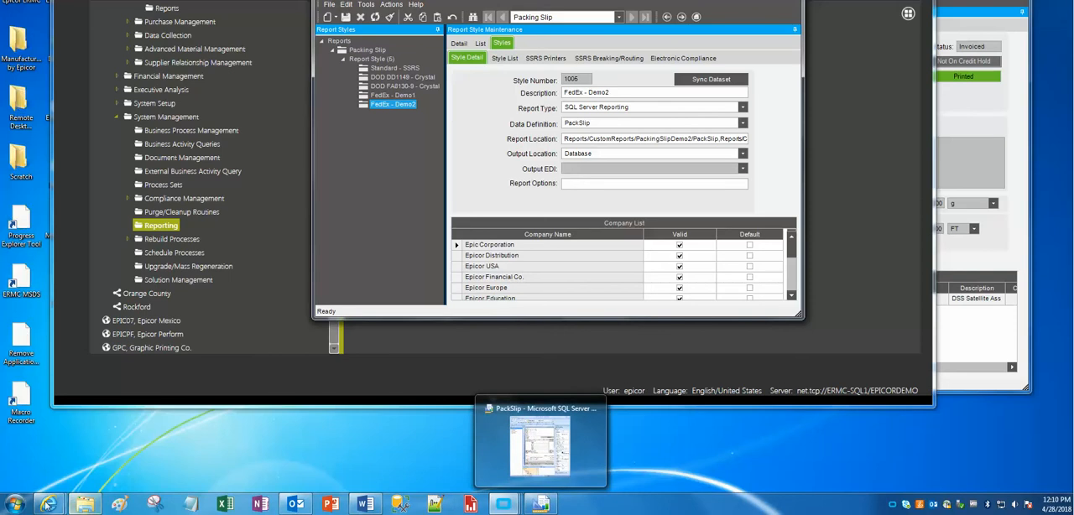
Step: Switch to Report Manager in Internet Explorer and go to ERMCPILOT > reports > CustomReports > PackingSlipDemo2
{"action": "mouse_move", "coordinate": [52, 501]}
{"action": "left_click", "coordinate": [73, 445]}
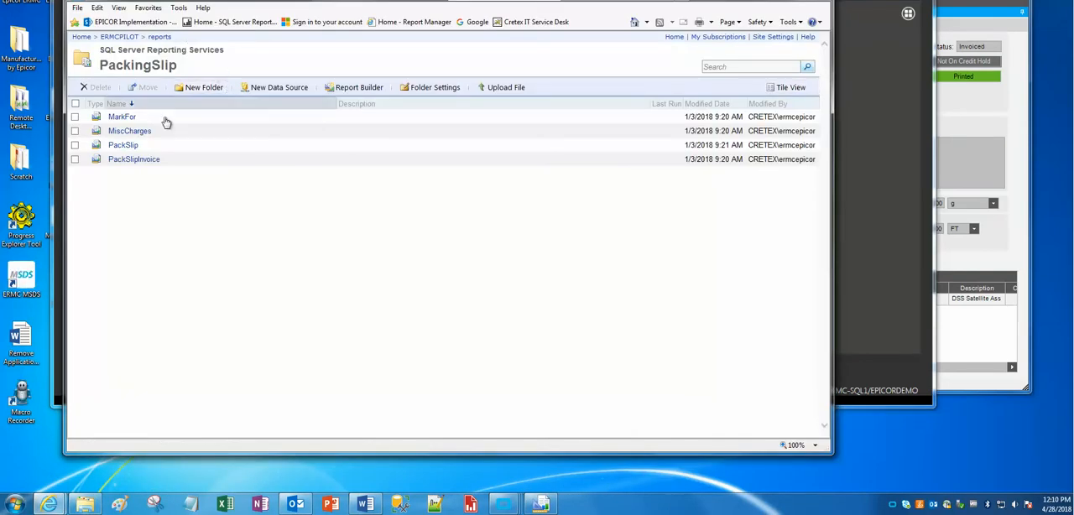
{"action": "left_click", "coordinate": [128, 42]}
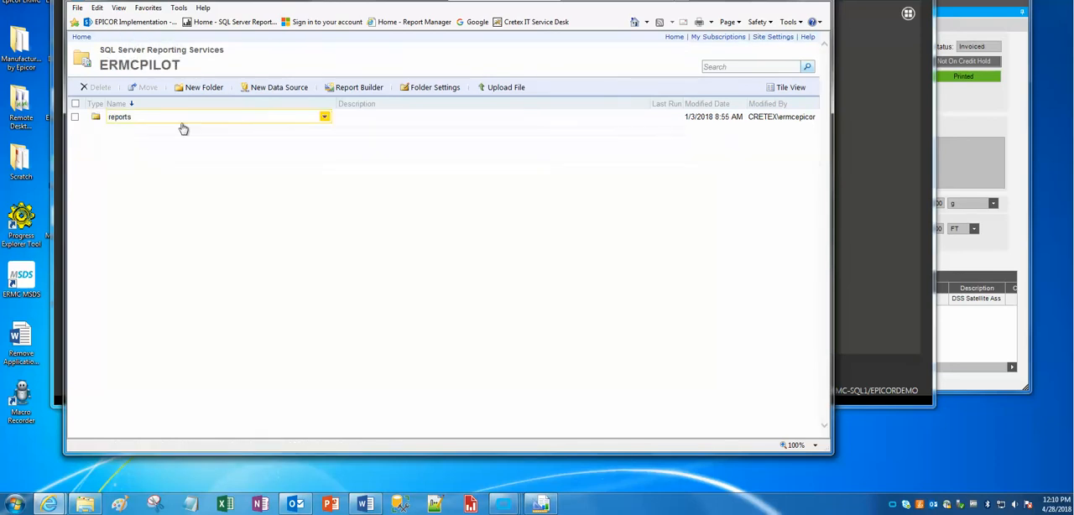
{"action": "left_click", "coordinate": [115, 120]}
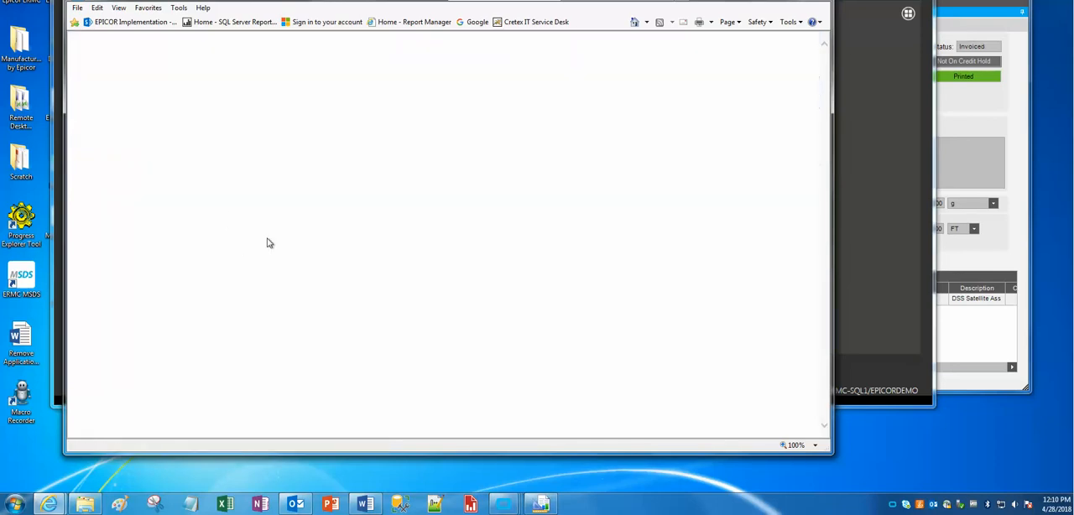
{"action": "scroll", "coordinate": [319, 201], "scroll_direction": "down", "scroll_amount": 15}
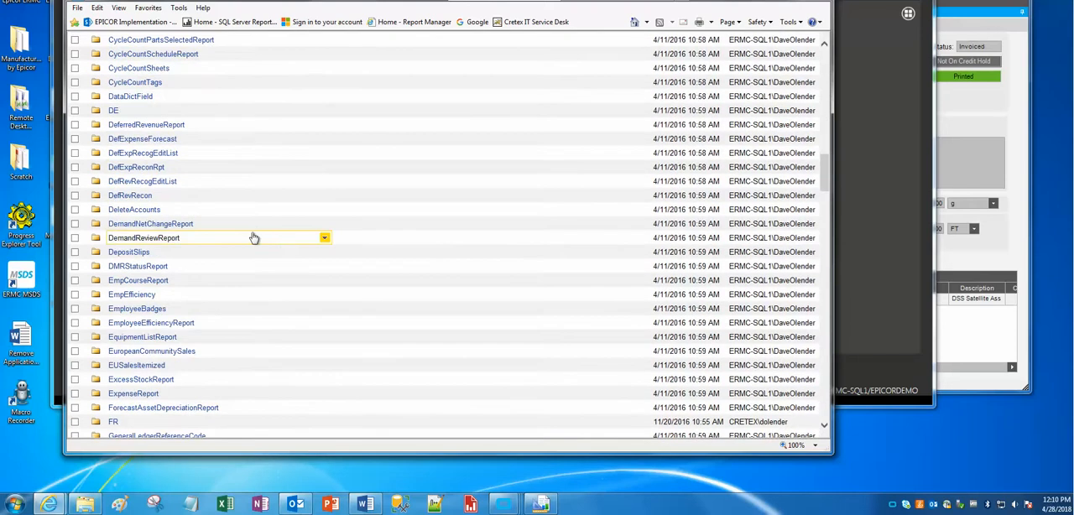
{"action": "scroll", "coordinate": [254, 239], "scroll_direction": "up", "scroll_amount": 3}
{"action": "left_click", "coordinate": [137, 179]}
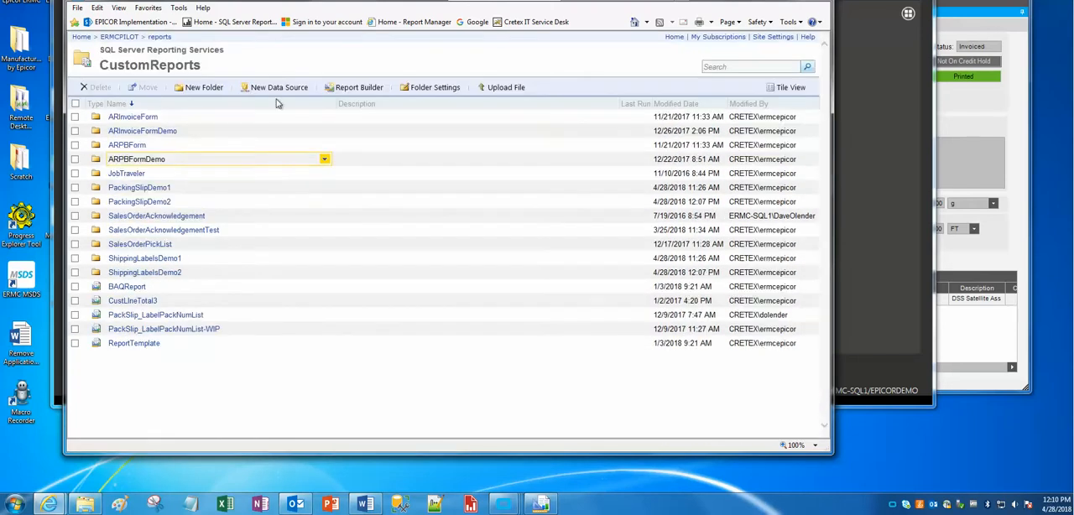
{"action": "left_click", "coordinate": [149, 202]}
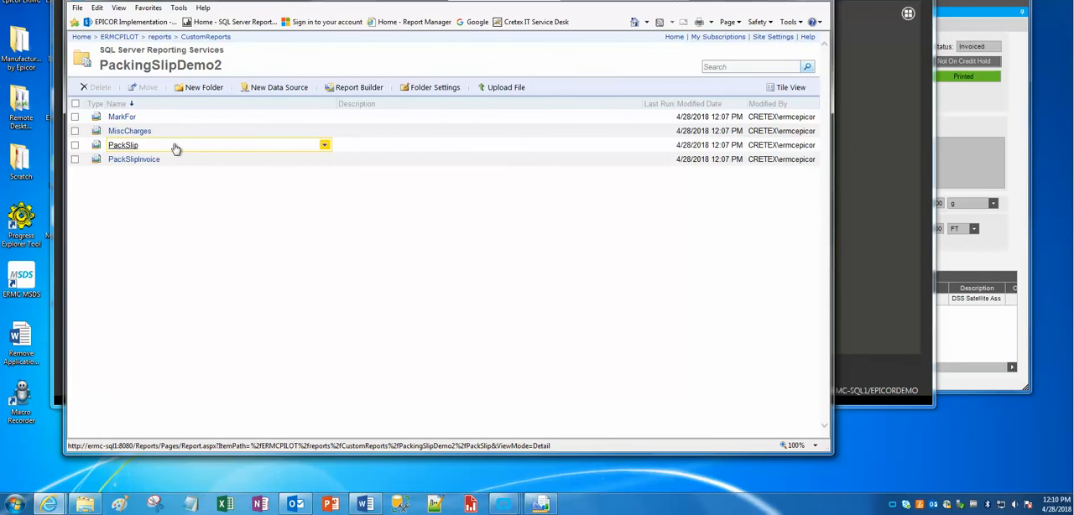
Step: Open the PackSlip report for editing in Report Builder and enlarge its window to show the full report width
{"action": "left_click", "coordinate": [324, 145]}
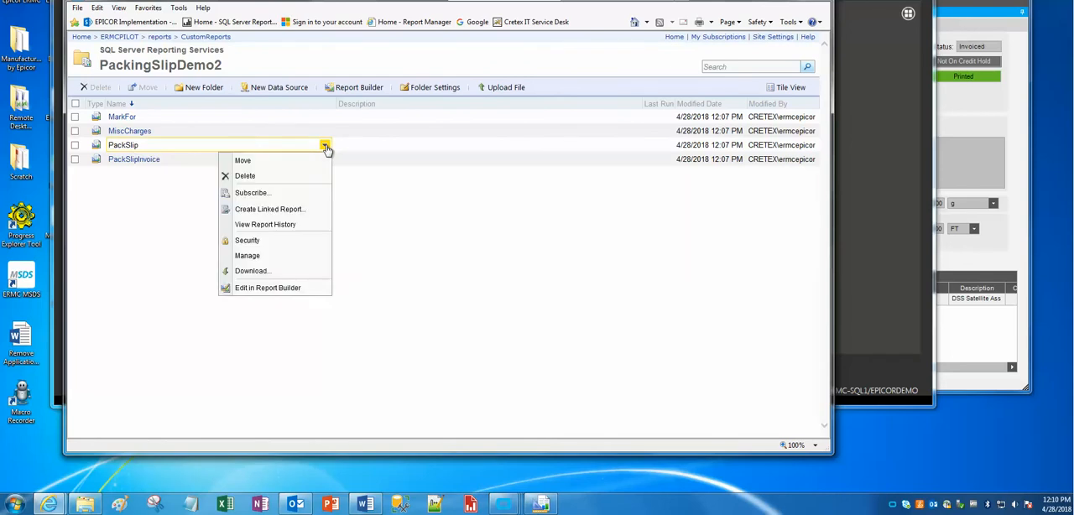
{"action": "left_click", "coordinate": [281, 288]}
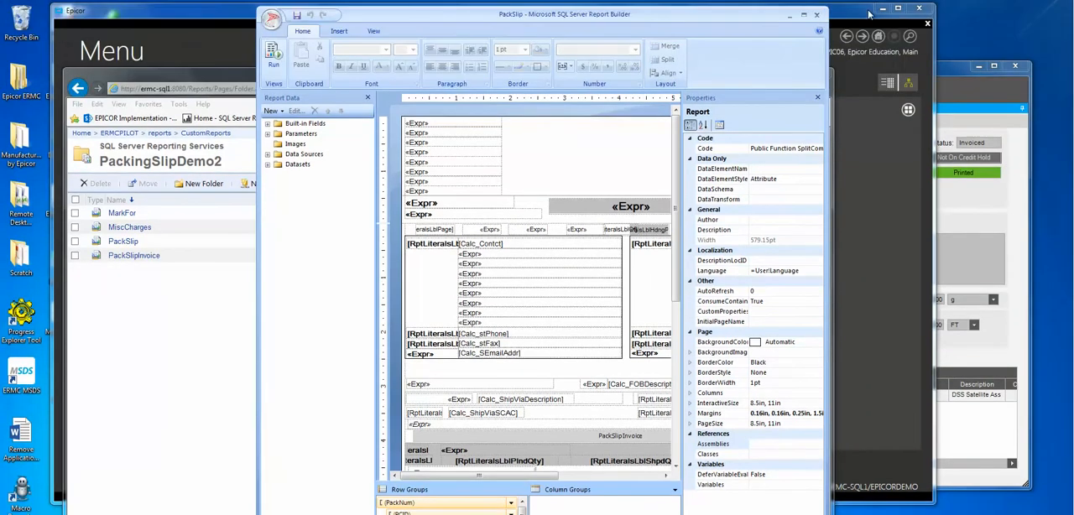
{"action": "left_click_drag", "start_coordinate": [844, 94], "coordinate": [895, 111]}
{"action": "left_click_drag", "start_coordinate": [665, 120], "coordinate": [514, 16]}
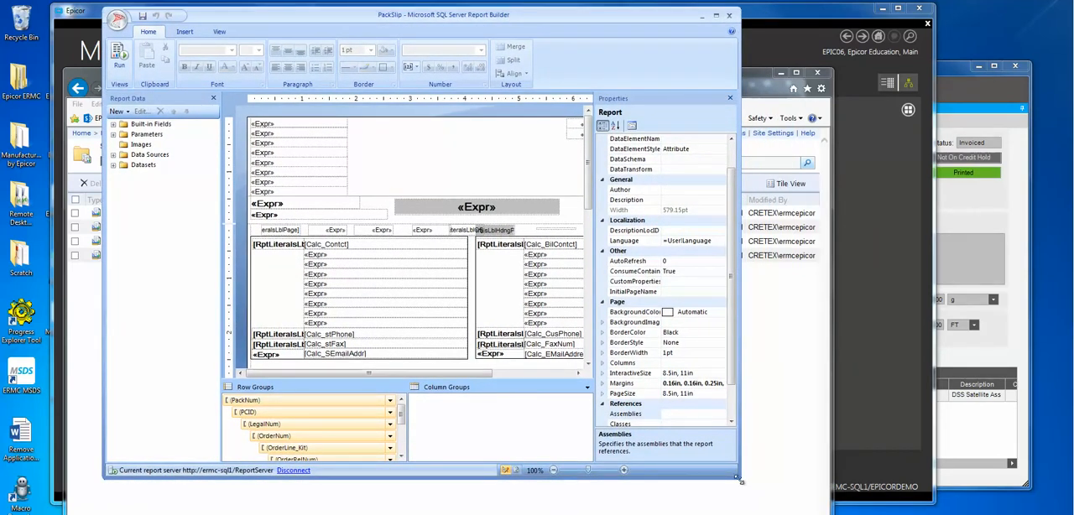
{"action": "left_click_drag", "start_coordinate": [741, 482], "coordinate": [896, 503]}
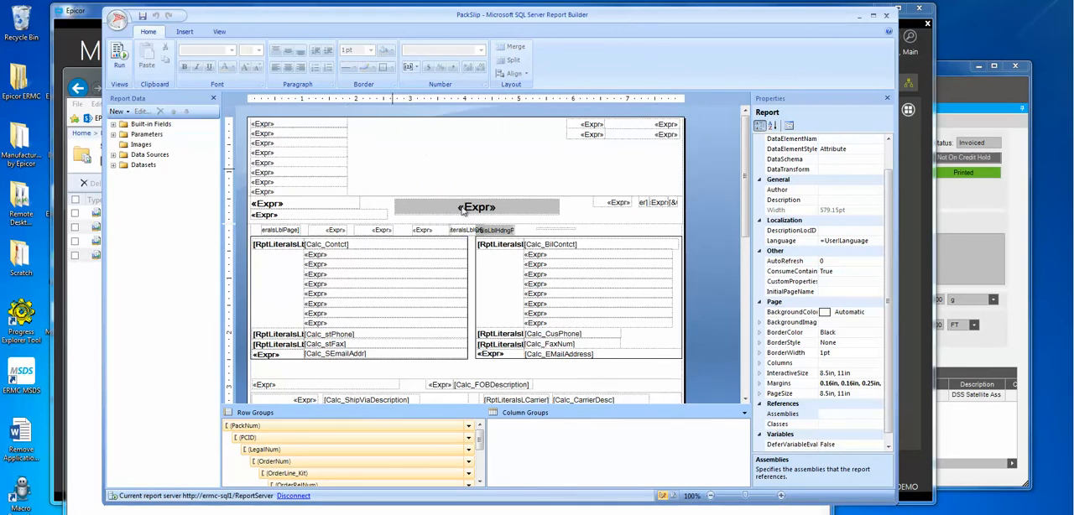
Step: Expand the report's datasets to list the ShipHeadShipDtl fields and look over the packing slip layout
{"action": "left_click", "coordinate": [113, 165]}
{"action": "scroll", "coordinate": [214, 163], "scroll_direction": "up", "scroll_amount": 2}
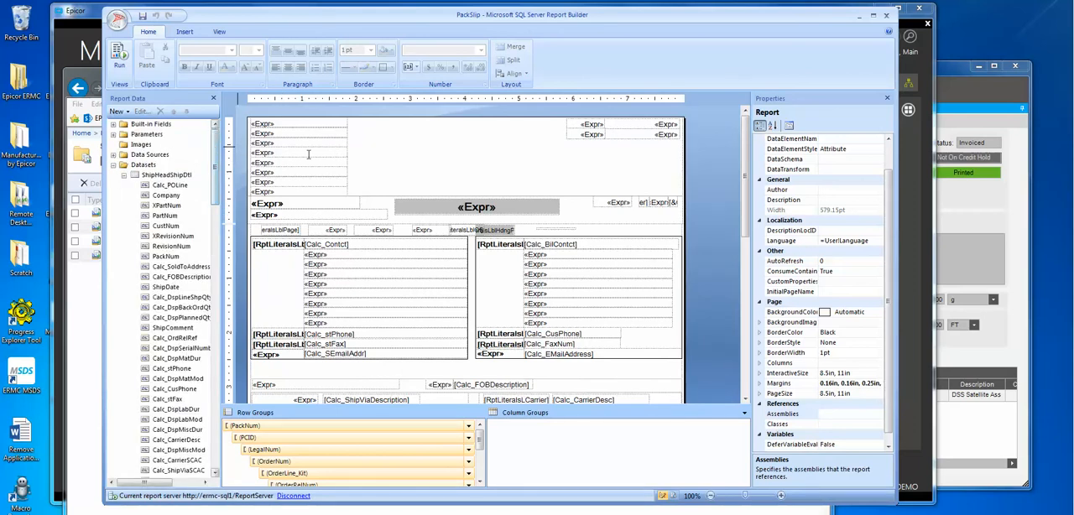
{"action": "scroll", "coordinate": [749, 197], "scroll_direction": "down", "scroll_amount": 3}
{"action": "scroll", "coordinate": [749, 197], "scroll_direction": "up", "scroll_amount": 3}
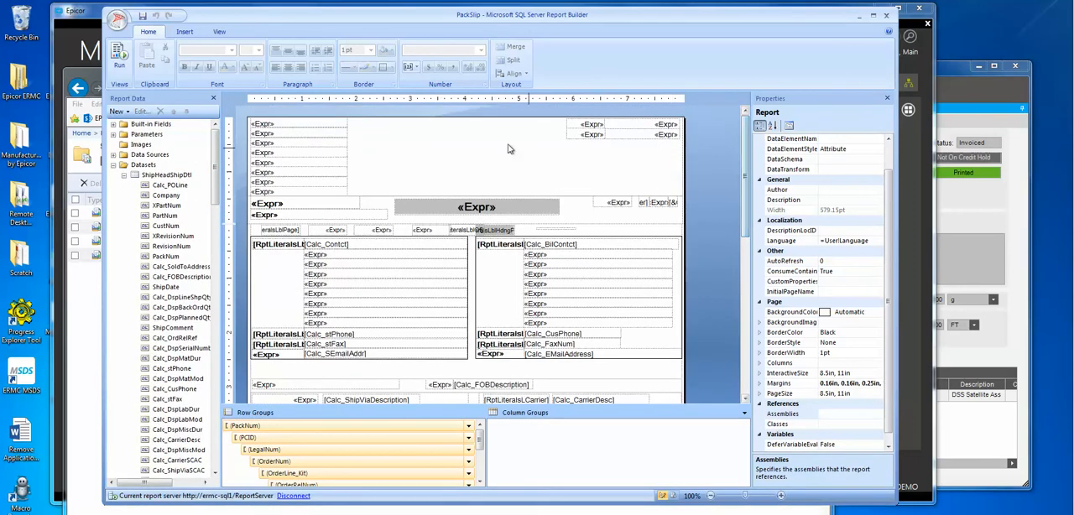
Step: Delete the uppermost rectangle in the page header together with the expression fields it contains
{"action": "left_click", "coordinate": [482, 143]}
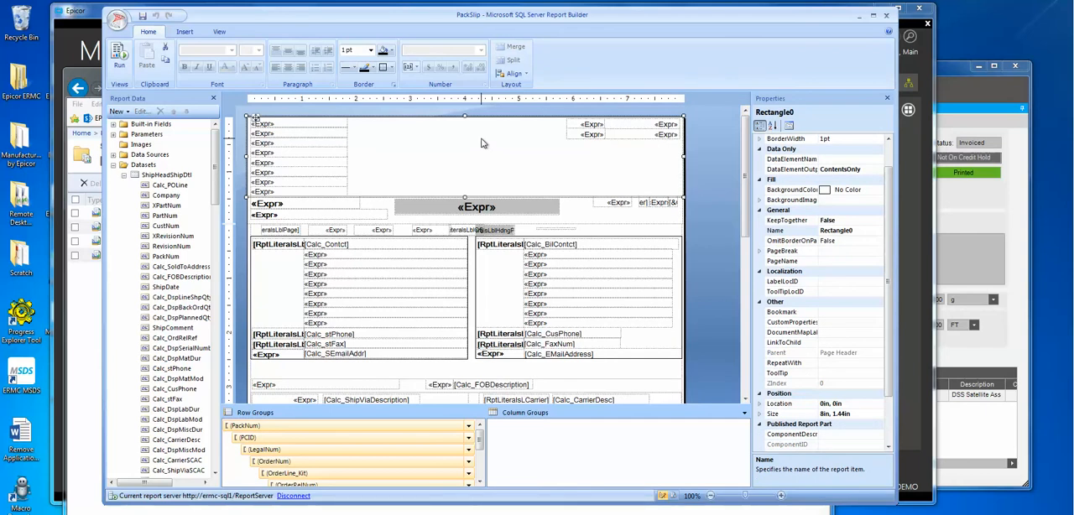
{"action": "key", "text": "Delete"}
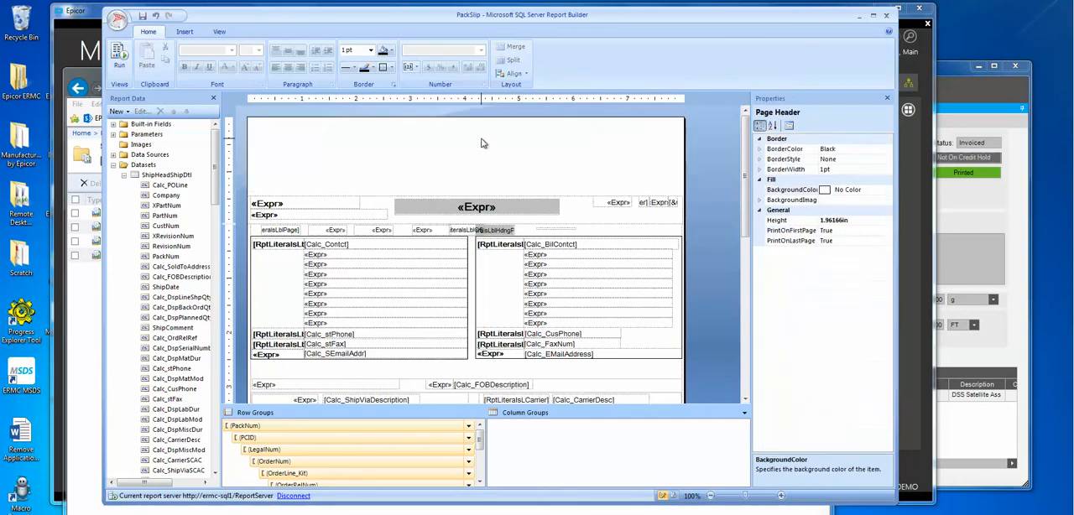
Step: Delete the packing slip table from the report body and the remaining rectangle of expression fields from the page header
{"action": "left_click", "coordinate": [372, 206]}
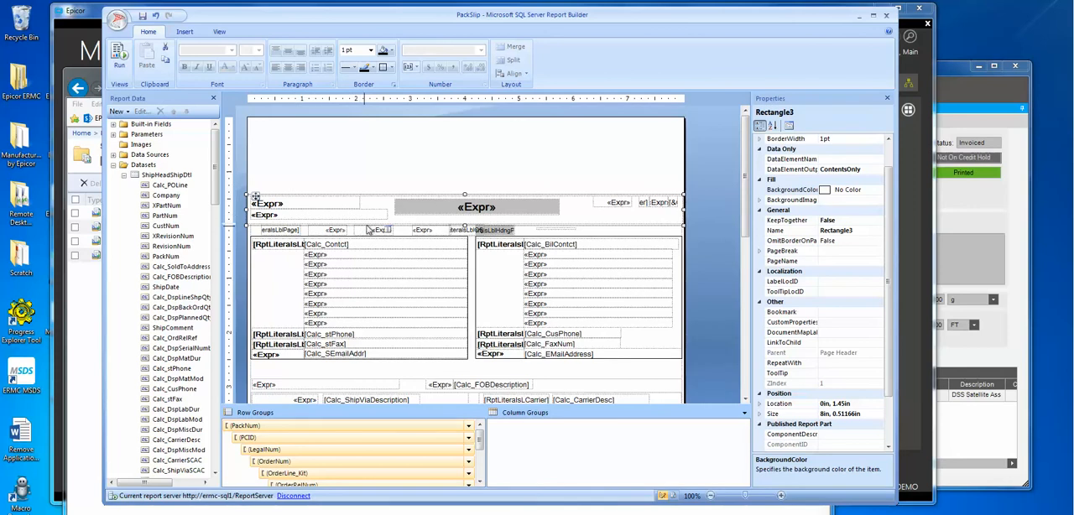
{"action": "left_click", "coordinate": [358, 267]}
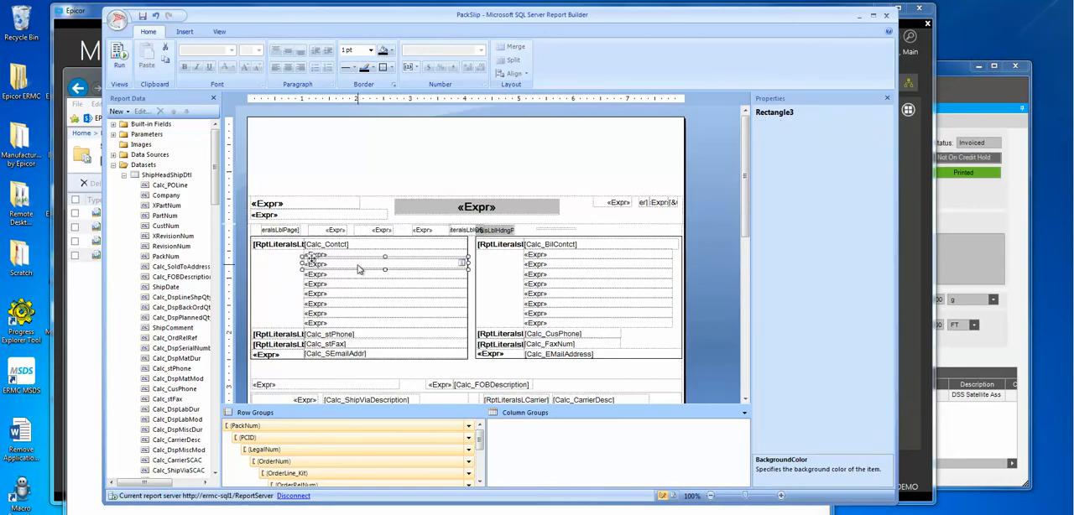
{"action": "left_click", "coordinate": [273, 248]}
{"action": "left_click", "coordinate": [253, 231]}
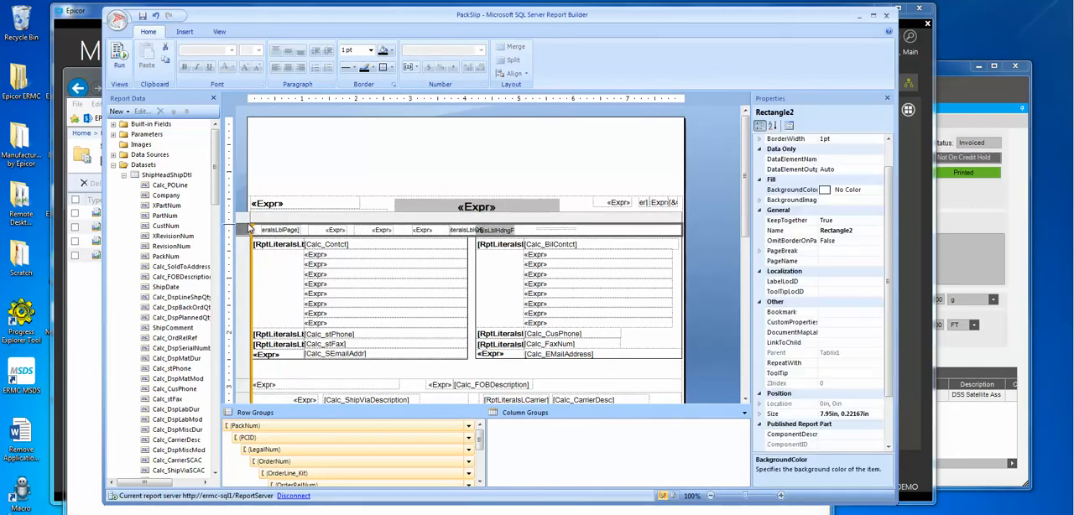
{"action": "left_click", "coordinate": [245, 225]}
{"action": "left_click", "coordinate": [279, 273]}
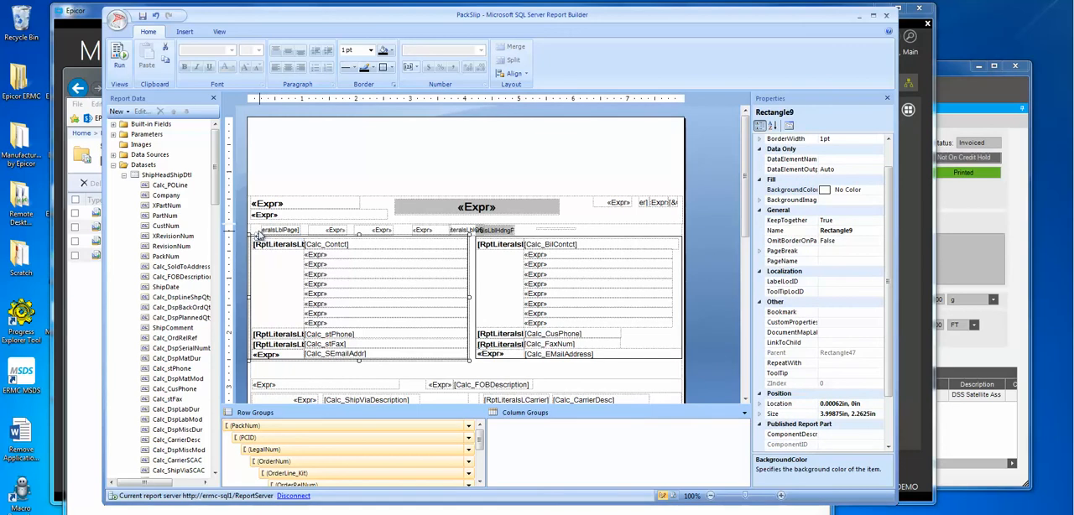
{"action": "left_click", "coordinate": [259, 233]}
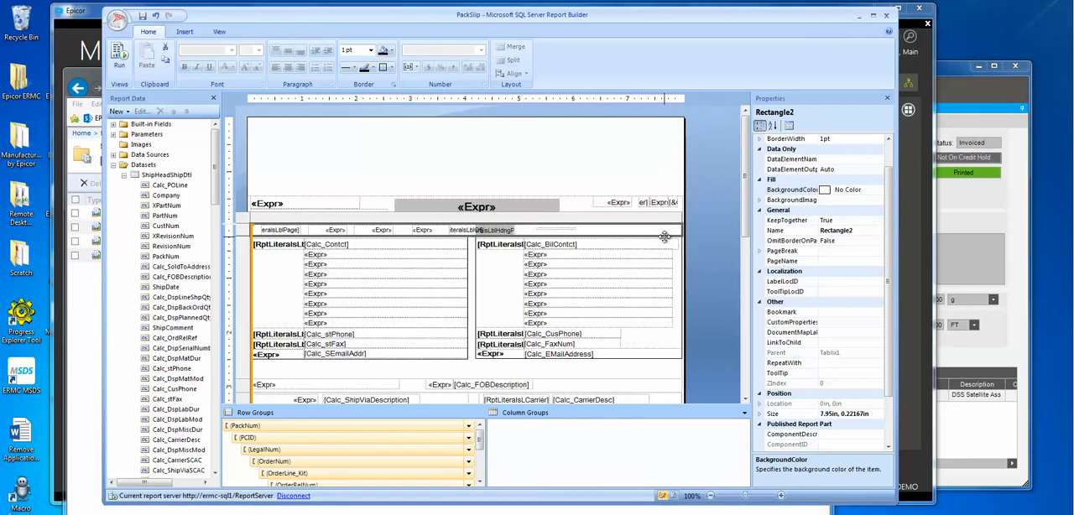
{"action": "left_click", "coordinate": [241, 222]}
{"action": "key", "text": "Delete"}
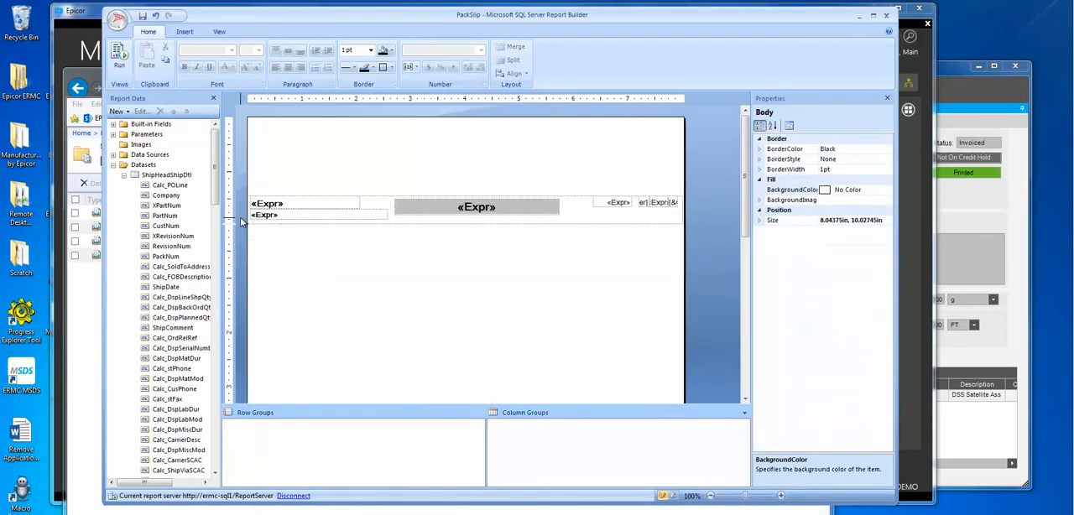
{"action": "left_click", "coordinate": [402, 225]}
{"action": "key", "text": "Delete"}
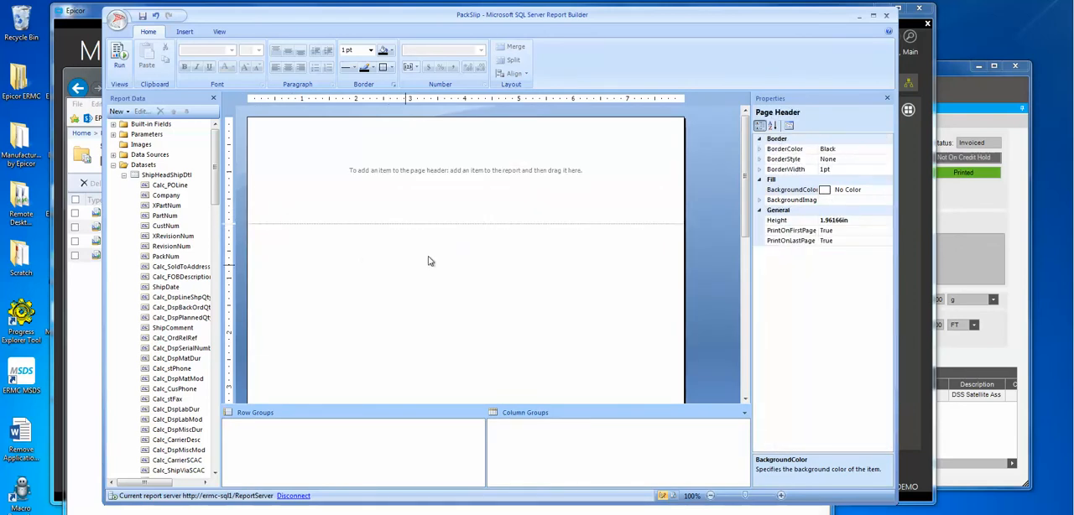
Step: Remove the page header and the page footer from the report, leaving the report body selected
{"action": "right_click", "coordinate": [719, 163]}
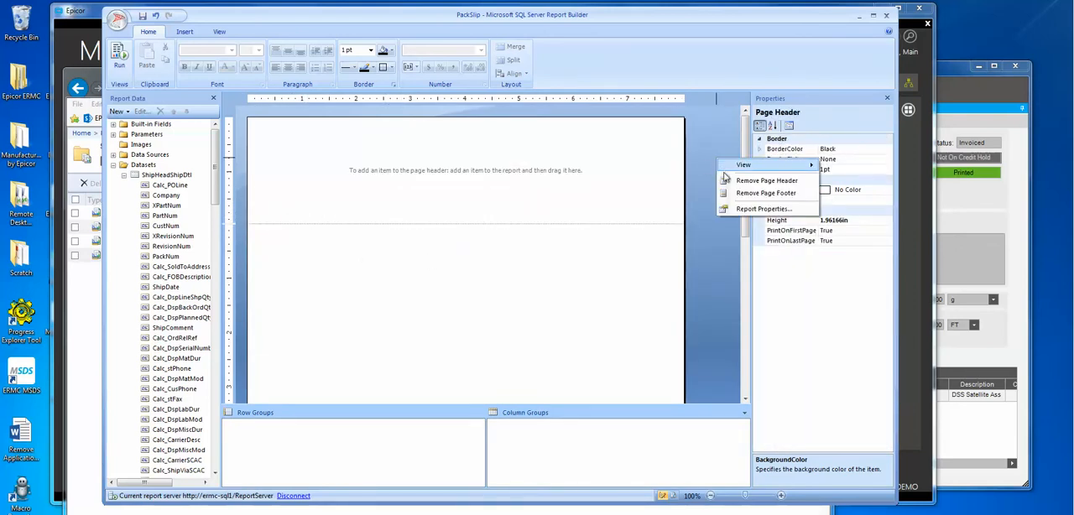
{"action": "left_click", "coordinate": [739, 181]}
{"action": "right_click", "coordinate": [713, 183]}
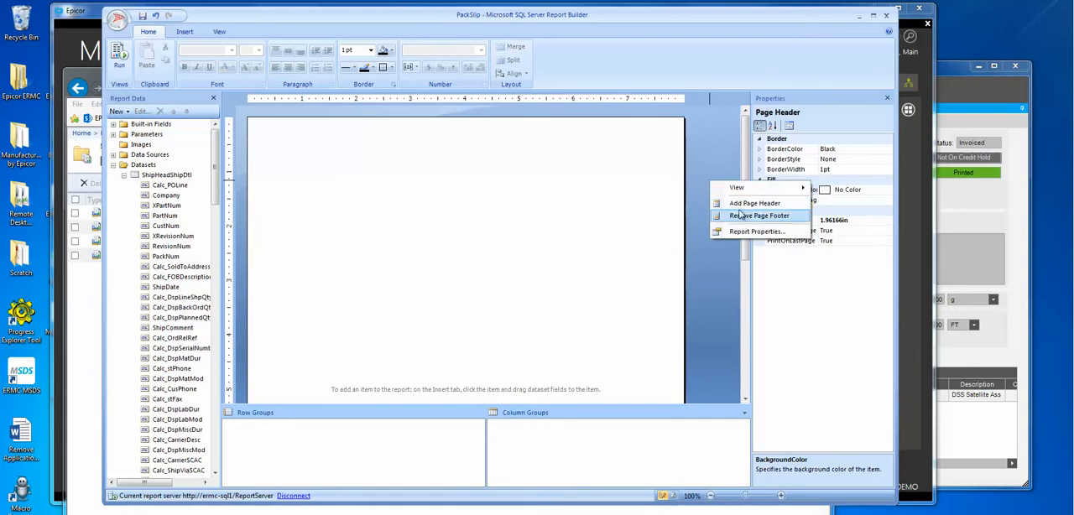
{"action": "left_click", "coordinate": [735, 217]}
{"action": "left_click_drag", "start_coordinate": [747, 200], "coordinate": [749, 344]}
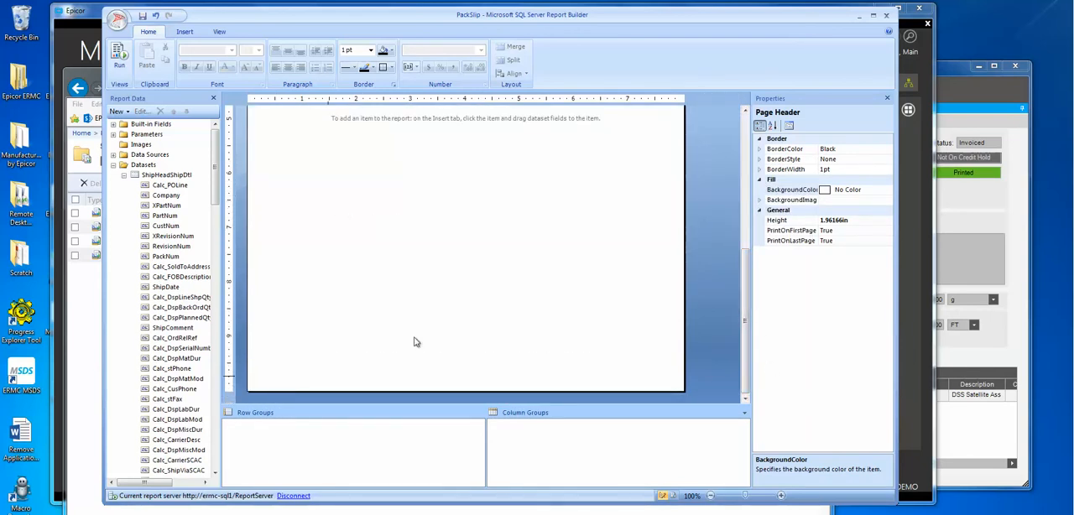
{"action": "scroll", "coordinate": [732, 178], "scroll_direction": "up", "scroll_amount": 3}
{"action": "scroll", "coordinate": [732, 177], "scroll_direction": "up", "scroll_amount": 2}
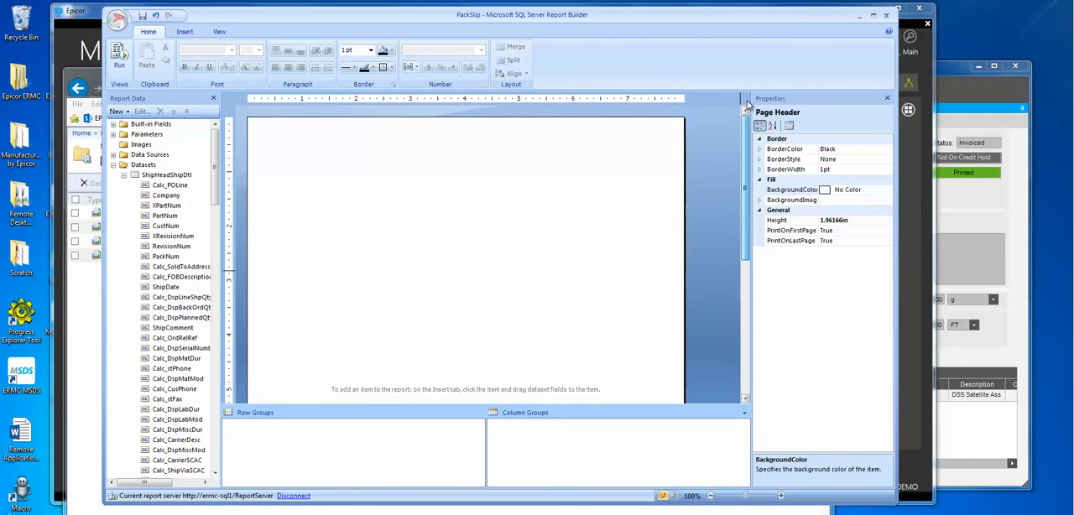
{"action": "left_click", "coordinate": [336, 176]}
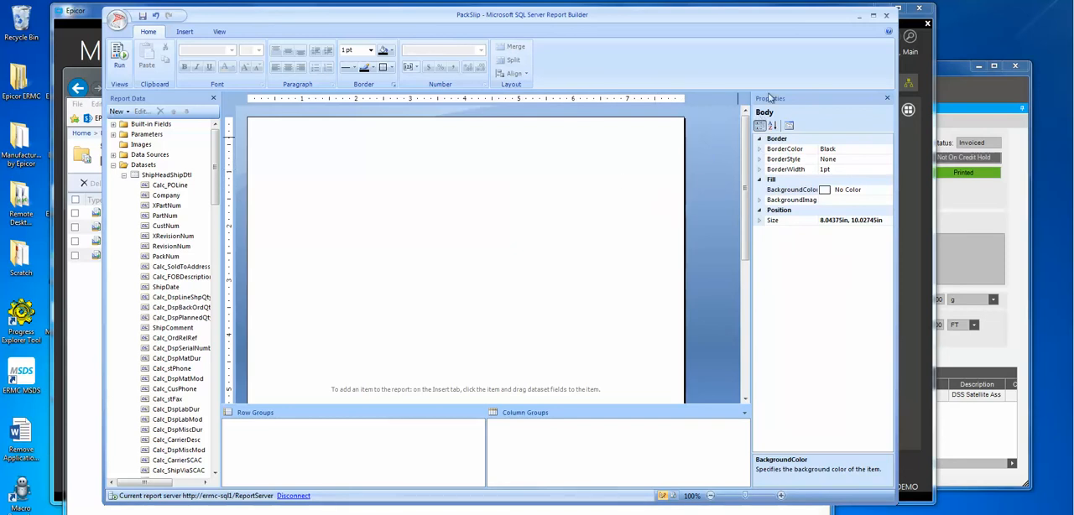
Step: Hide and restore the Properties pane, and switch its display between the report's and the body's properties
{"action": "left_click", "coordinate": [219, 32]}
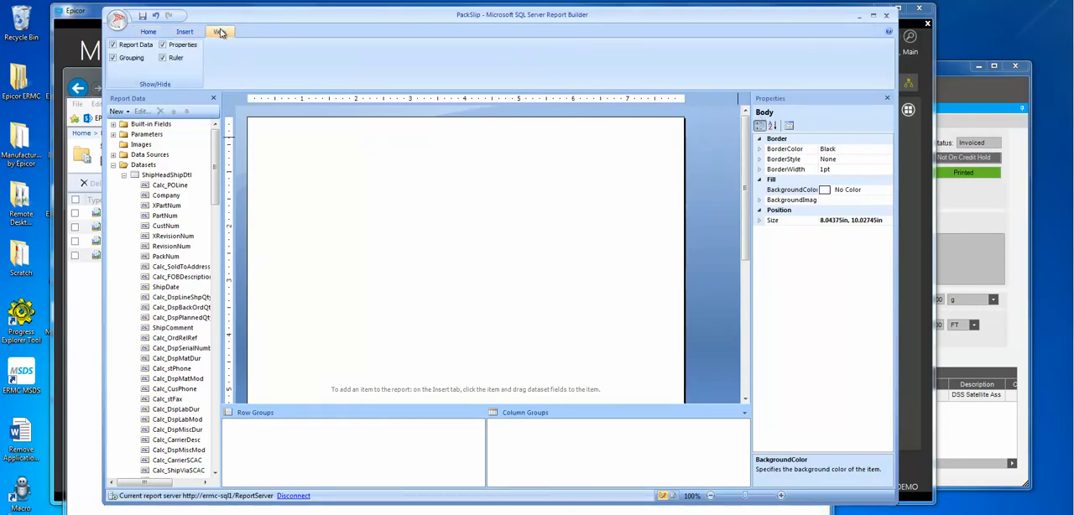
{"action": "left_click", "coordinate": [163, 44]}
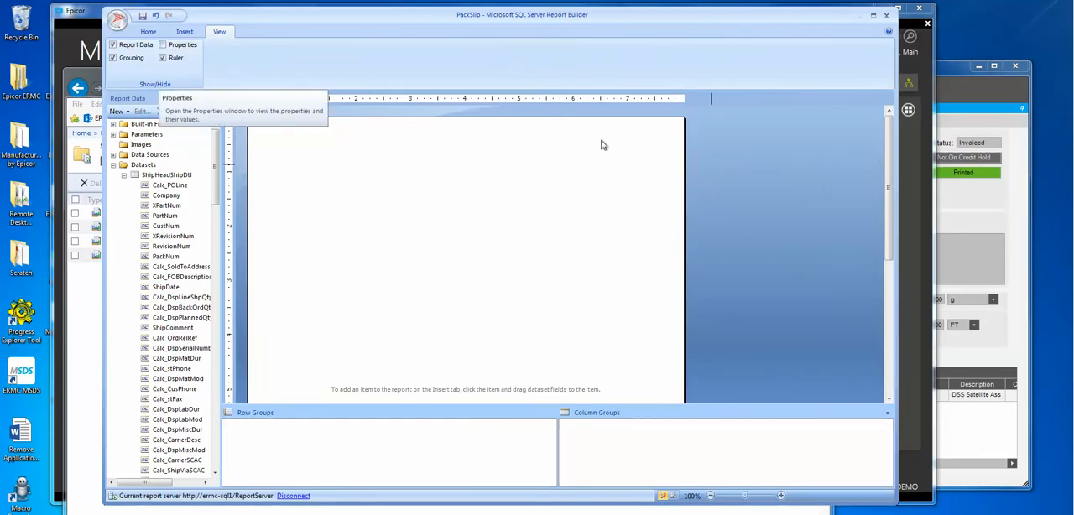
{"action": "left_click", "coordinate": [163, 45]}
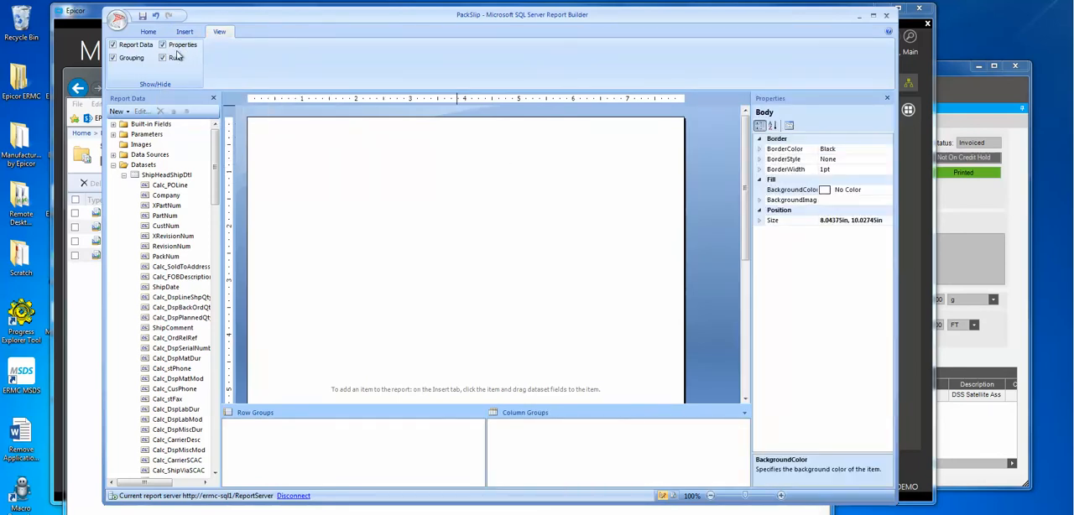
{"action": "left_click", "coordinate": [690, 225]}
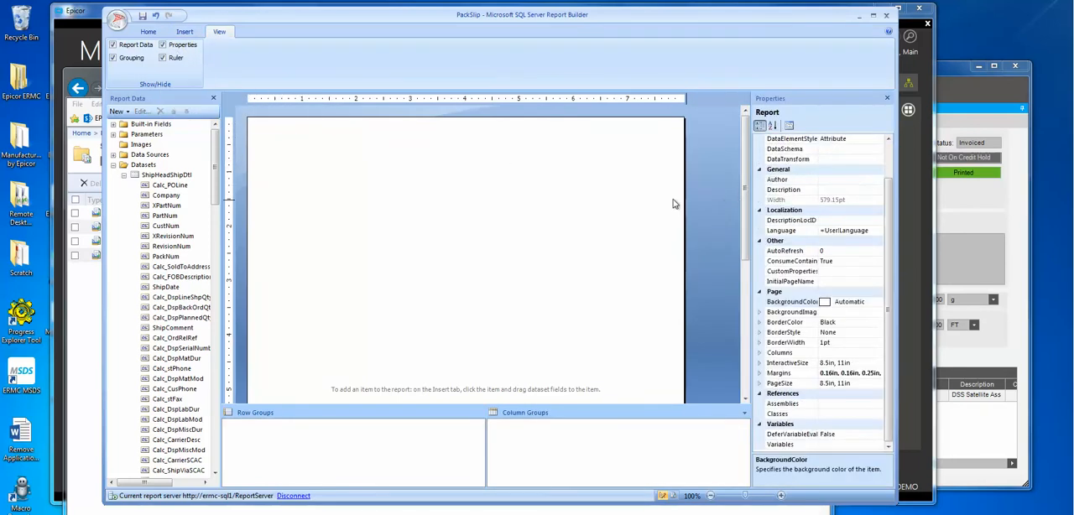
{"action": "left_click", "coordinate": [537, 212]}
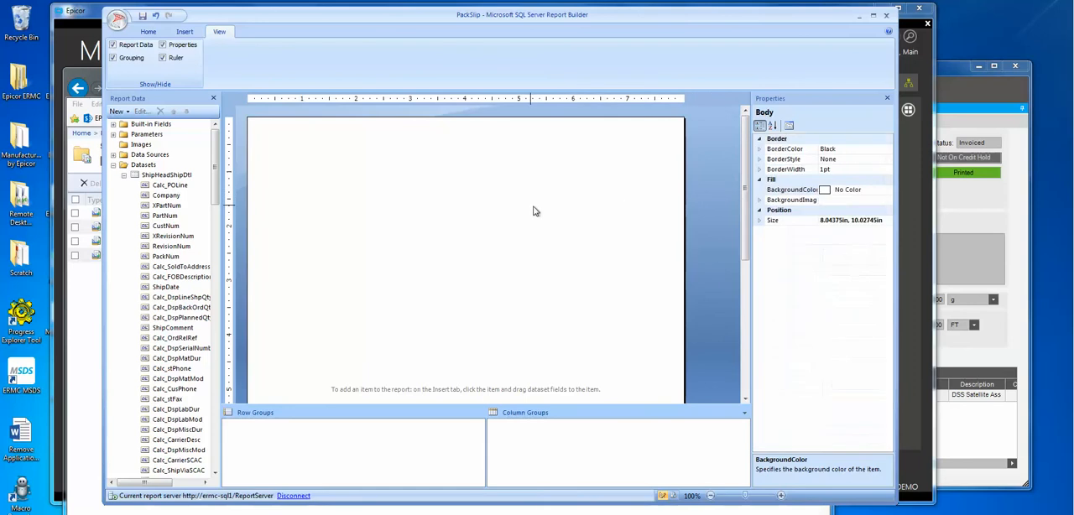
{"action": "right_click", "coordinate": [706, 159]}
{"action": "left_click", "coordinate": [738, 212]}
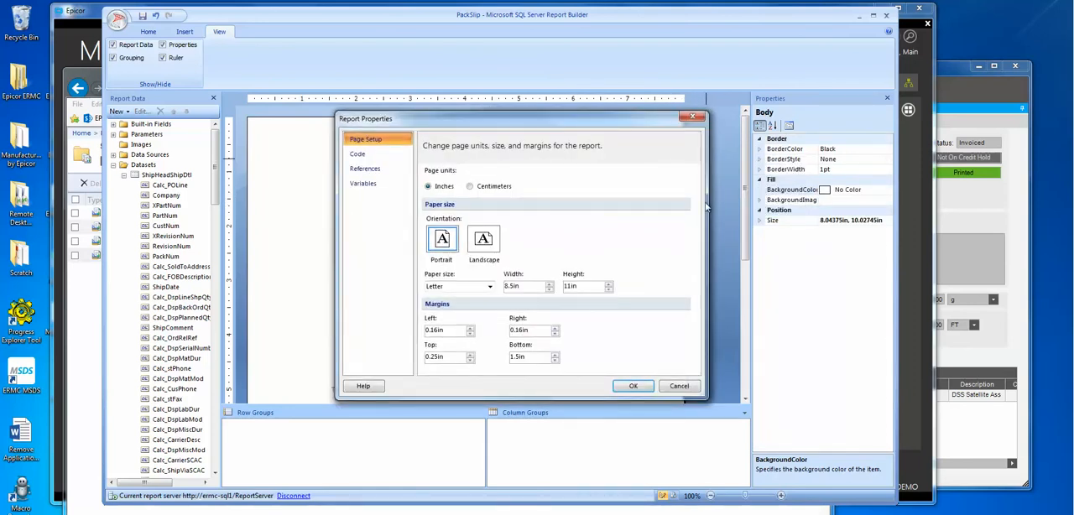
{"action": "left_click", "coordinate": [693, 117]}
Step: Reduce the bottom page margin in the report properties
{"action": "right_click", "coordinate": [716, 136]}
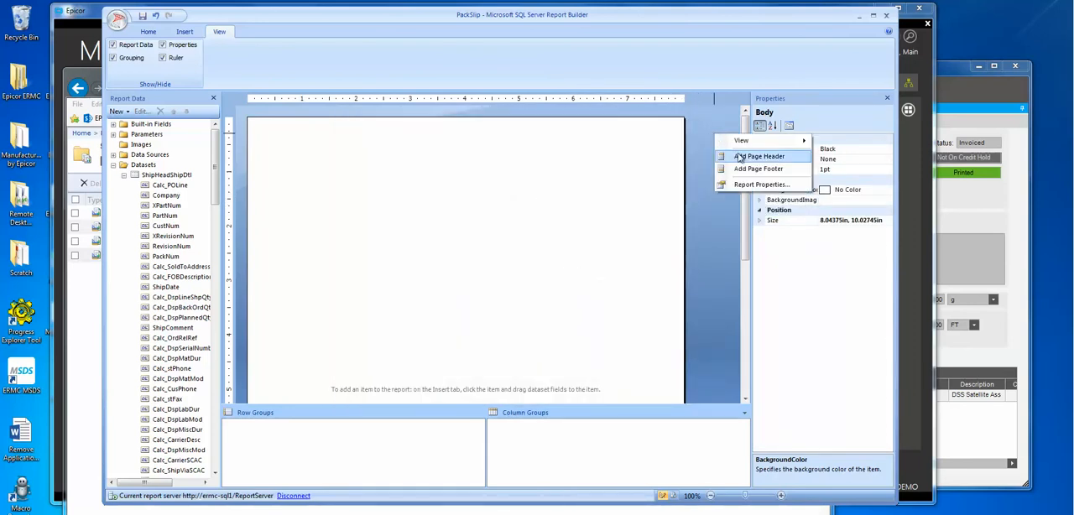
{"action": "left_click", "coordinate": [743, 185]}
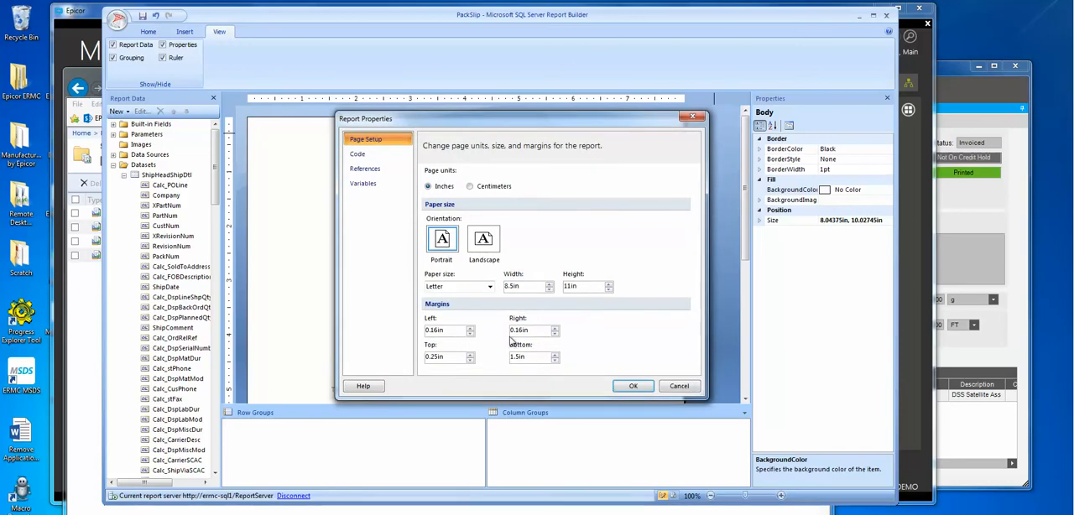
{"action": "left_click", "coordinate": [555, 360]}
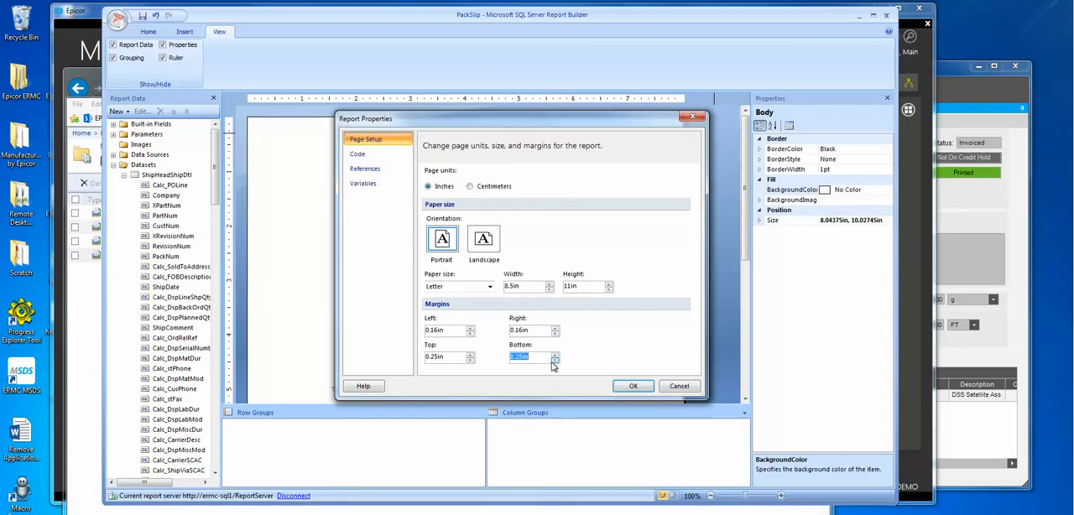
{"action": "left_click", "coordinate": [555, 360]}
{"action": "left_click", "coordinate": [555, 360]}
{"action": "left_click", "coordinate": [633, 386]}
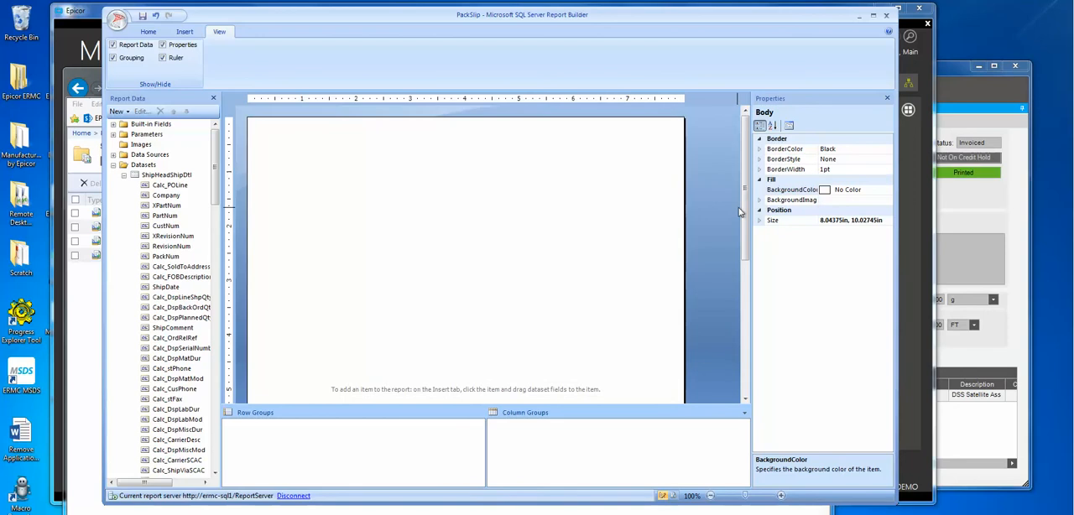
Step: Set the source of the report body's background image to Embedded
{"action": "left_click_drag", "start_coordinate": [745, 214], "coordinate": [748, 191]}
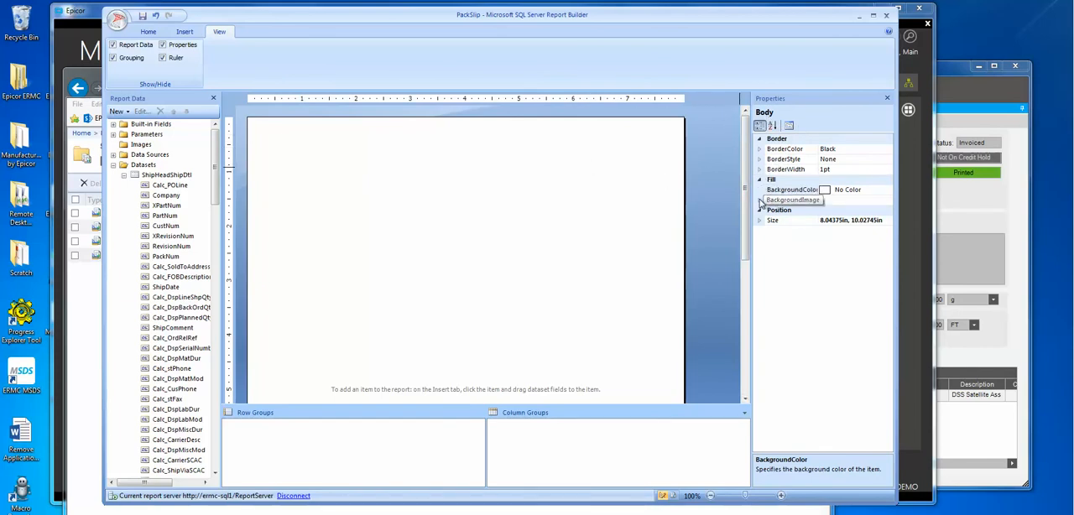
{"action": "left_click", "coordinate": [760, 202]}
{"action": "left_click", "coordinate": [866, 210]}
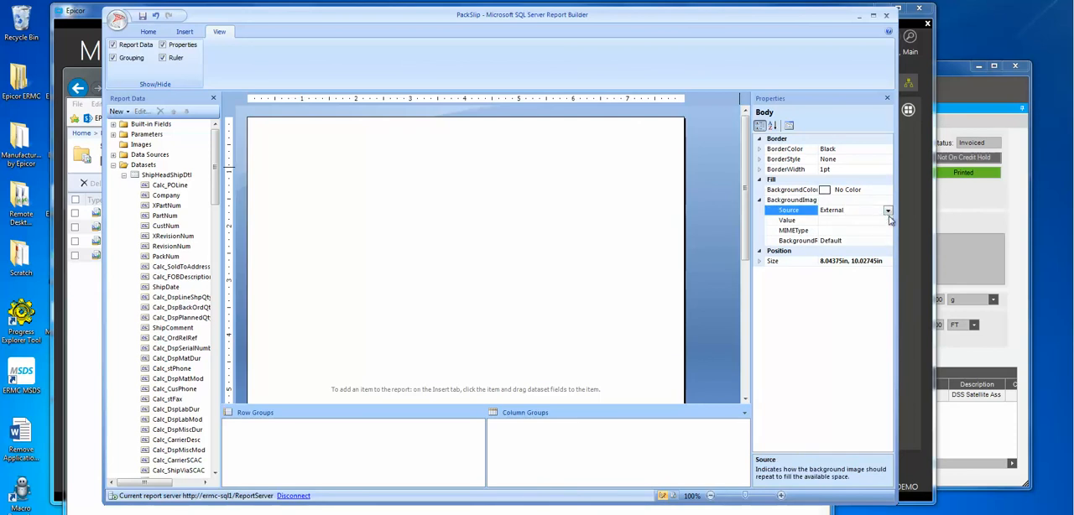
{"action": "left_click", "coordinate": [888, 210]}
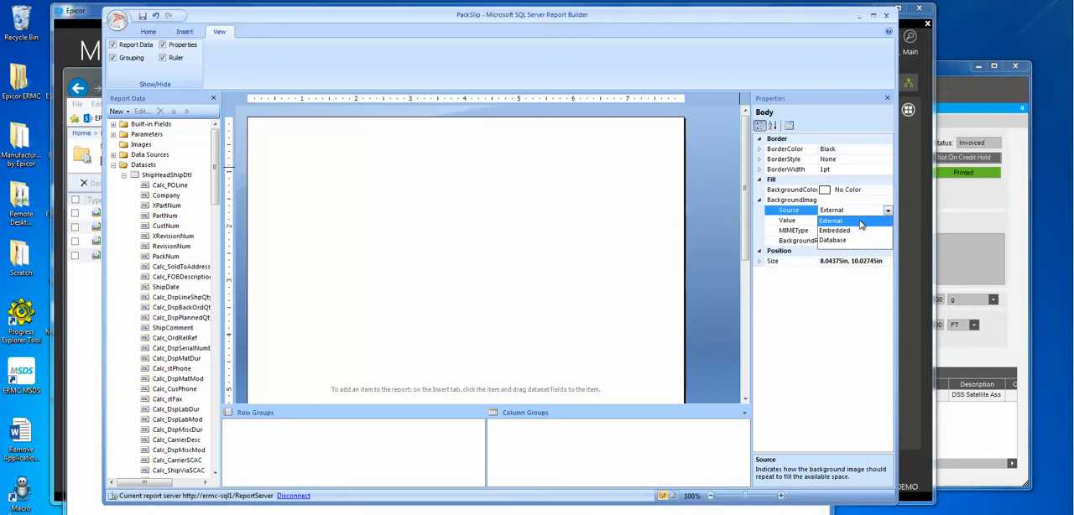
{"action": "left_click", "coordinate": [863, 230]}
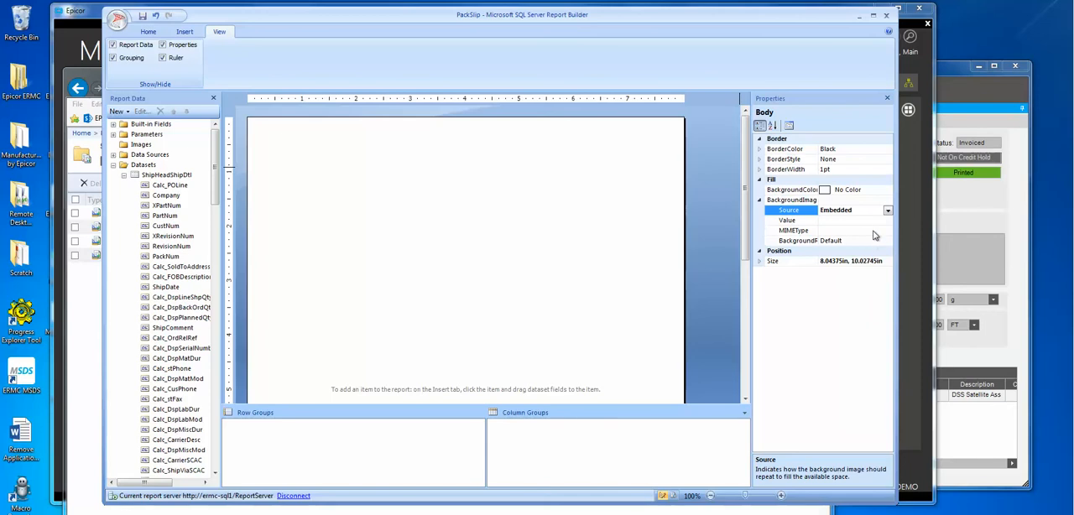
{"action": "left_click", "coordinate": [862, 220]}
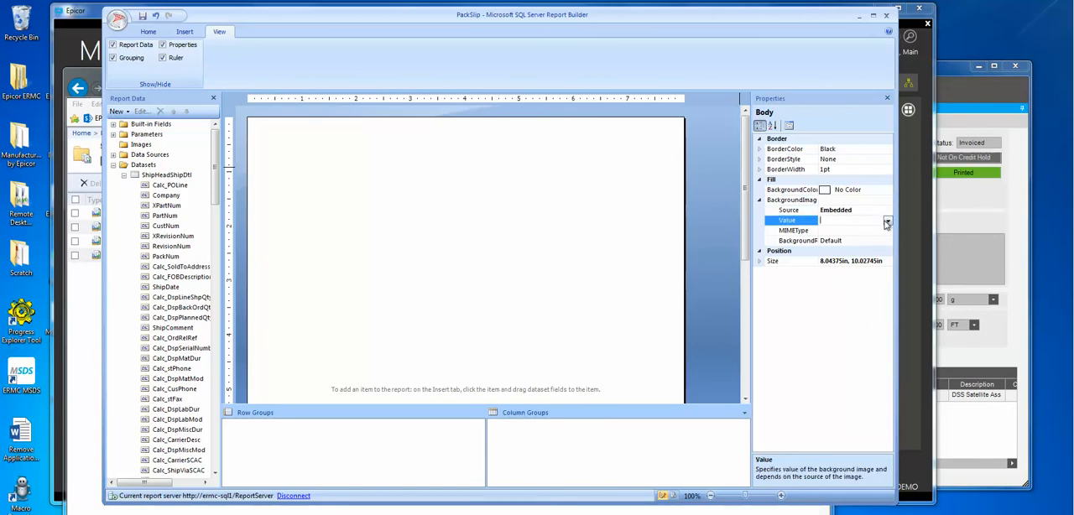
{"action": "left_click", "coordinate": [887, 220]}
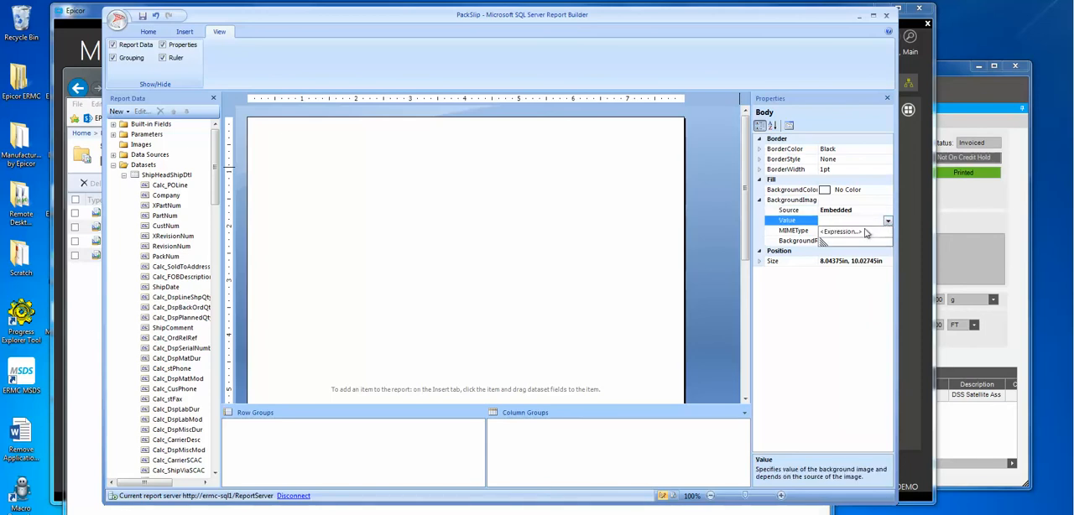
{"action": "left_click", "coordinate": [849, 220]}
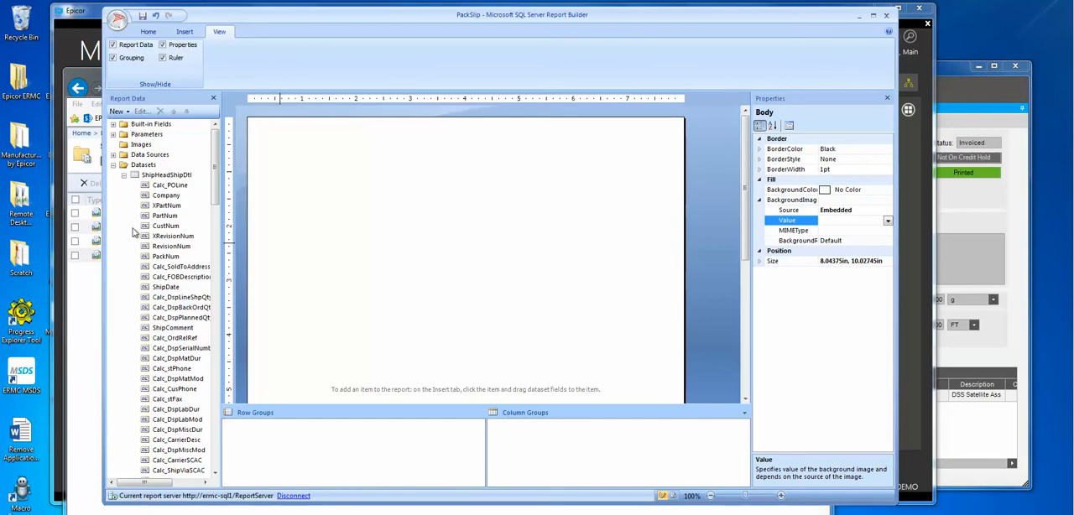
Step: Add FedExShip200.jpg from Scratch > FedExShippingDemo to the report's embedded images
{"action": "left_click", "coordinate": [140, 146]}
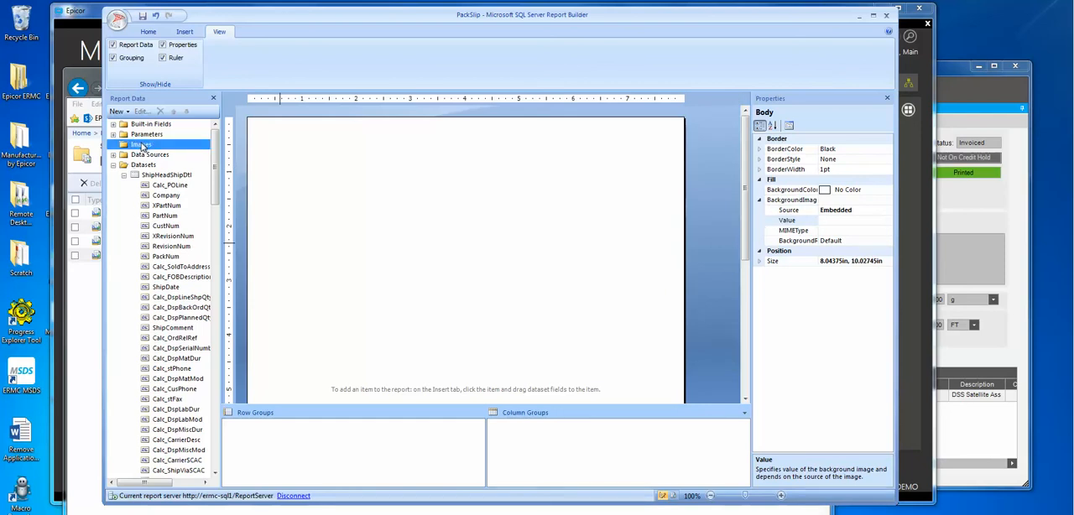
{"action": "right_click", "coordinate": [140, 146]}
{"action": "left_click", "coordinate": [164, 153]}
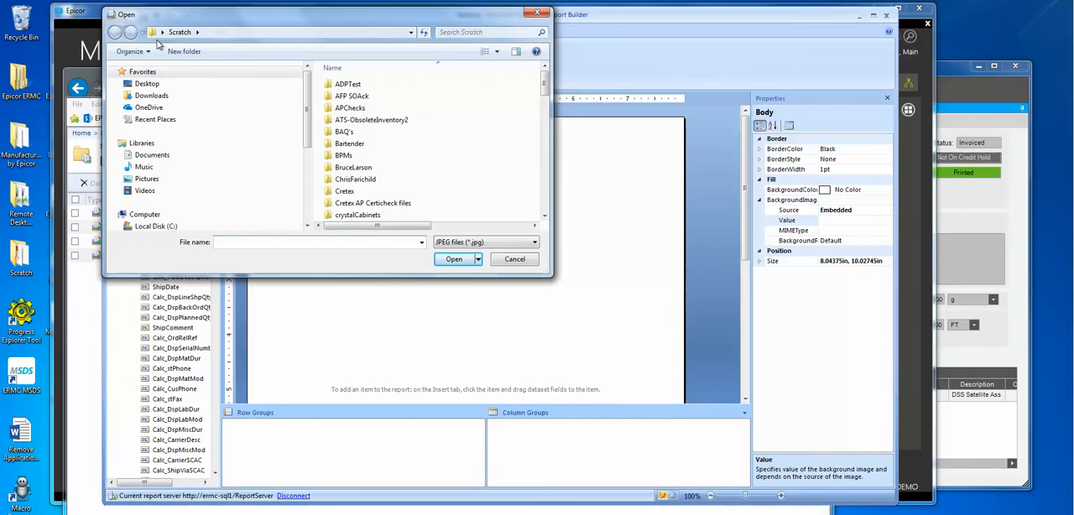
{"action": "left_click_drag", "start_coordinate": [545, 80], "coordinate": [552, 116]}
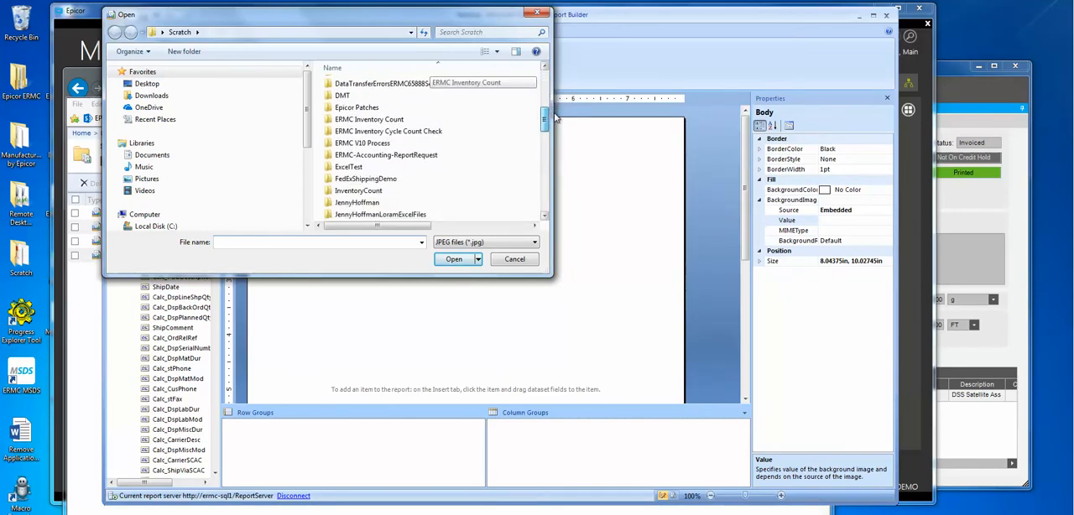
{"action": "double_click", "coordinate": [386, 179]}
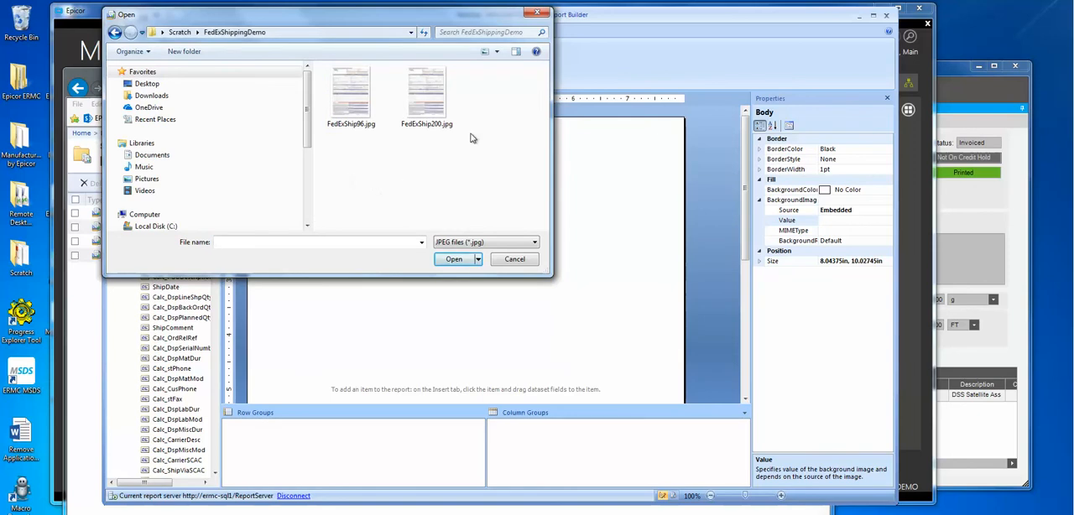
{"action": "left_click", "coordinate": [429, 99]}
{"action": "double_click", "coordinate": [430, 99]}
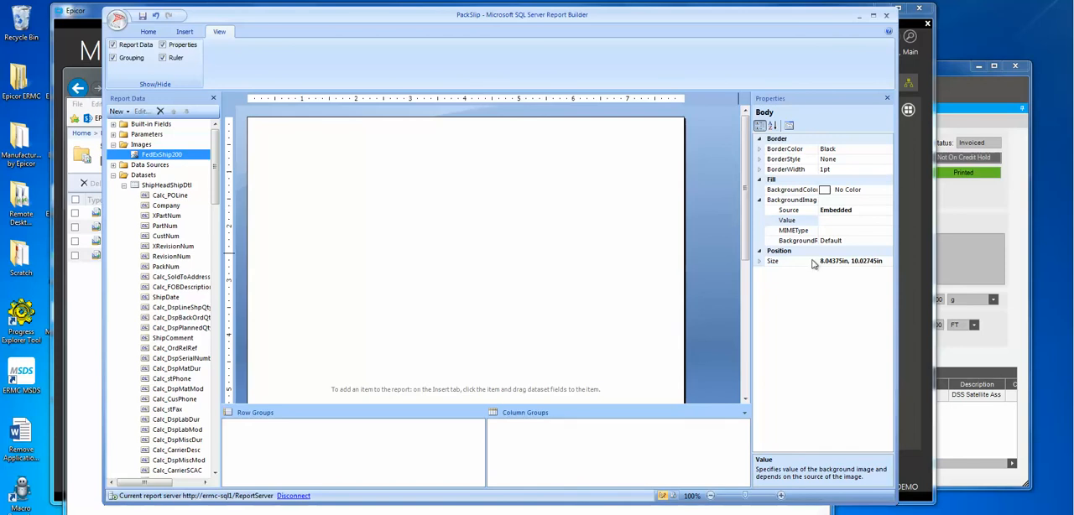
Step: Set the report body's background image value to the embedded FedExShip200 image
{"action": "left_click", "coordinate": [873, 221]}
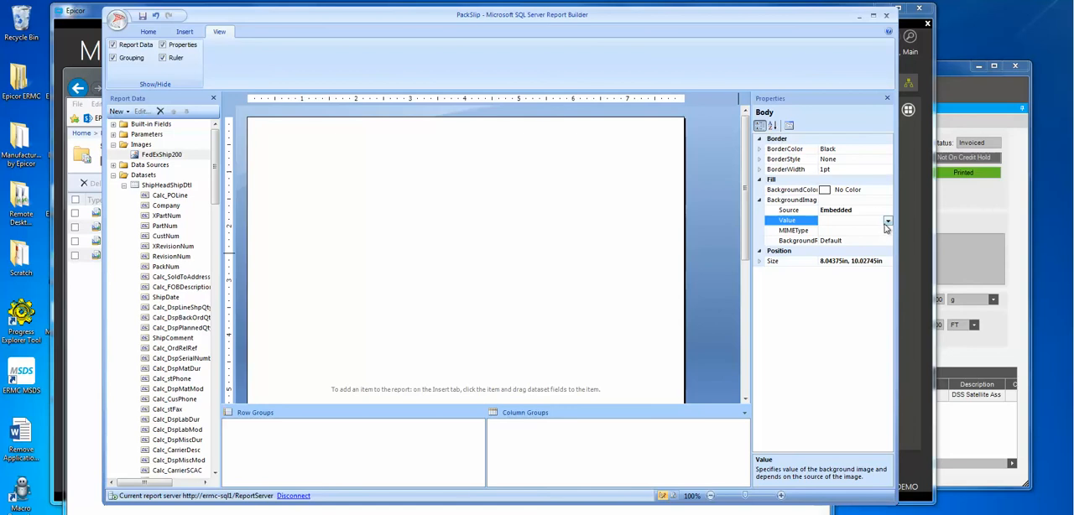
{"action": "left_click", "coordinate": [888, 221]}
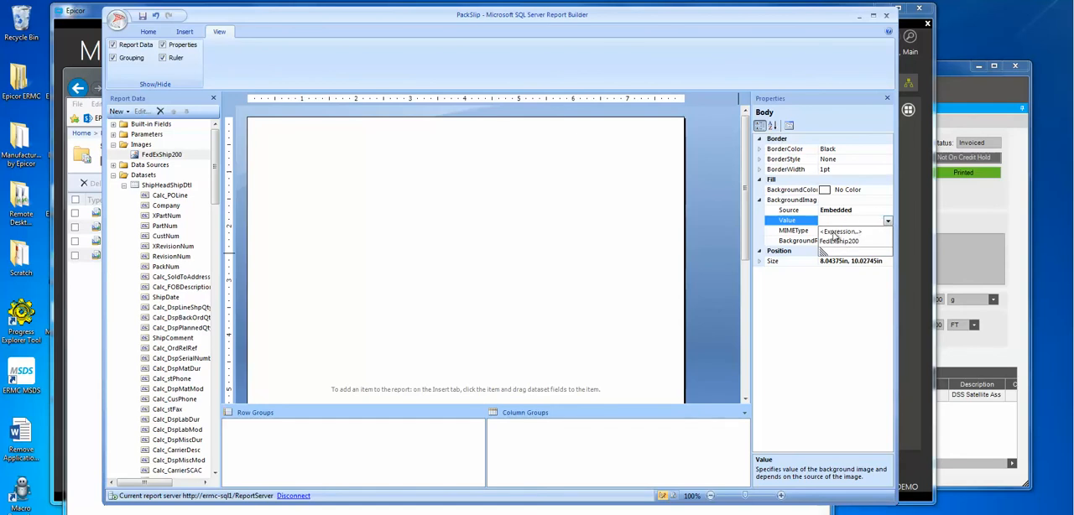
{"action": "left_click", "coordinate": [837, 242]}
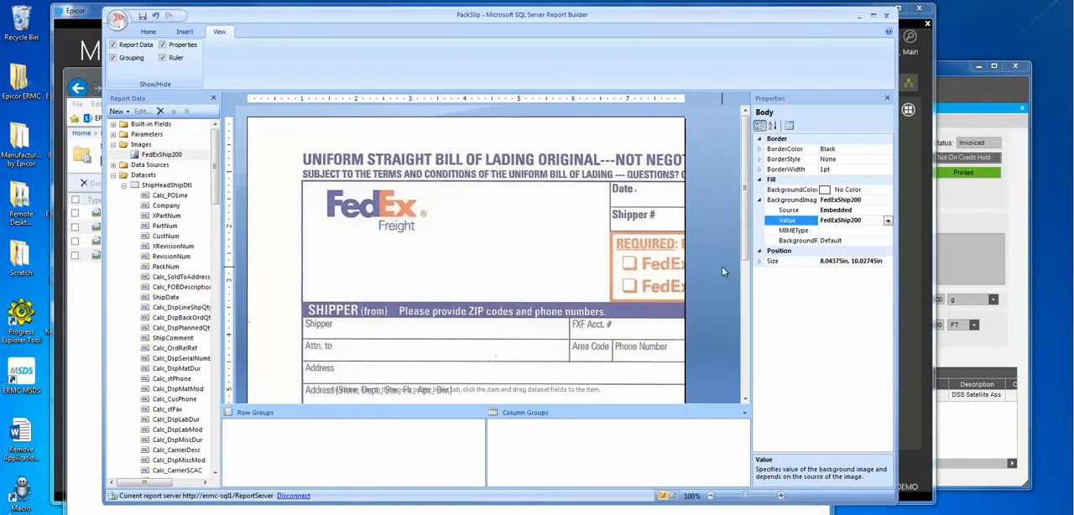
Step: Widen the Report Builder window and set the body background image's MIME type to image/jpeg
{"action": "left_click_drag", "start_coordinate": [746, 171], "coordinate": [740, 140]}
{"action": "left_click_drag", "start_coordinate": [894, 501], "coordinate": [1011, 511]}
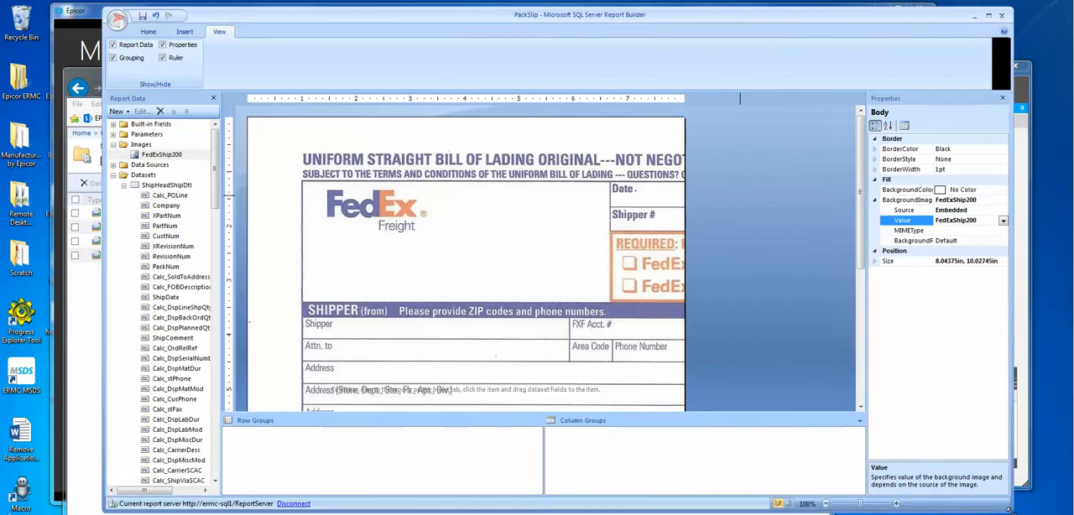
{"action": "left_click_drag", "start_coordinate": [862, 208], "coordinate": [880, 355]}
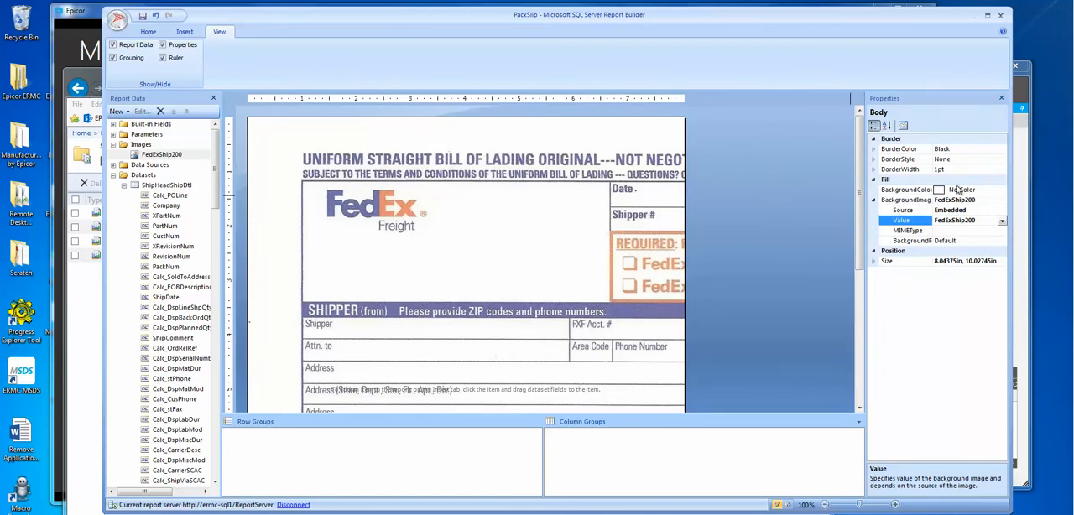
{"action": "left_click", "coordinate": [975, 231]}
{"action": "left_click", "coordinate": [1001, 232]}
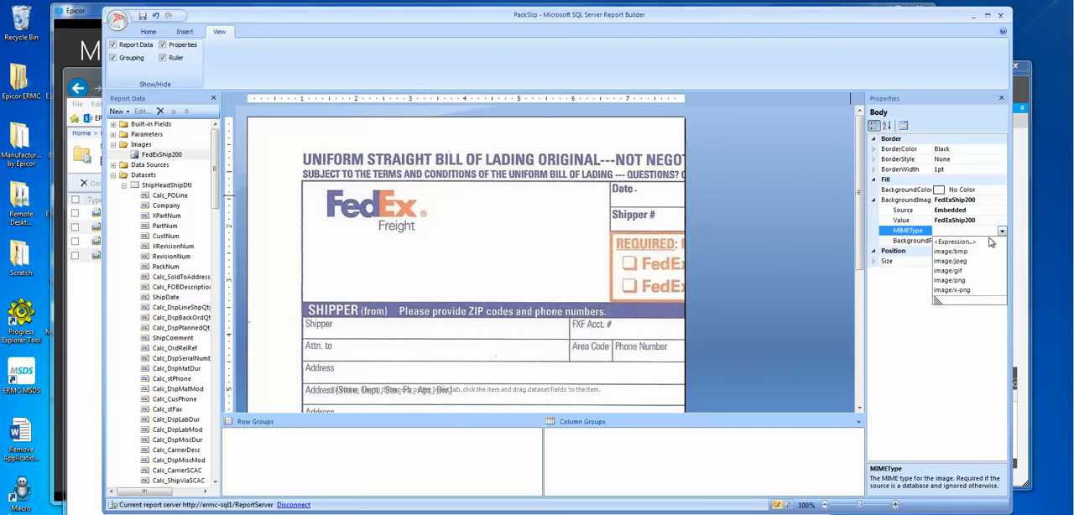
{"action": "left_click", "coordinate": [963, 261]}
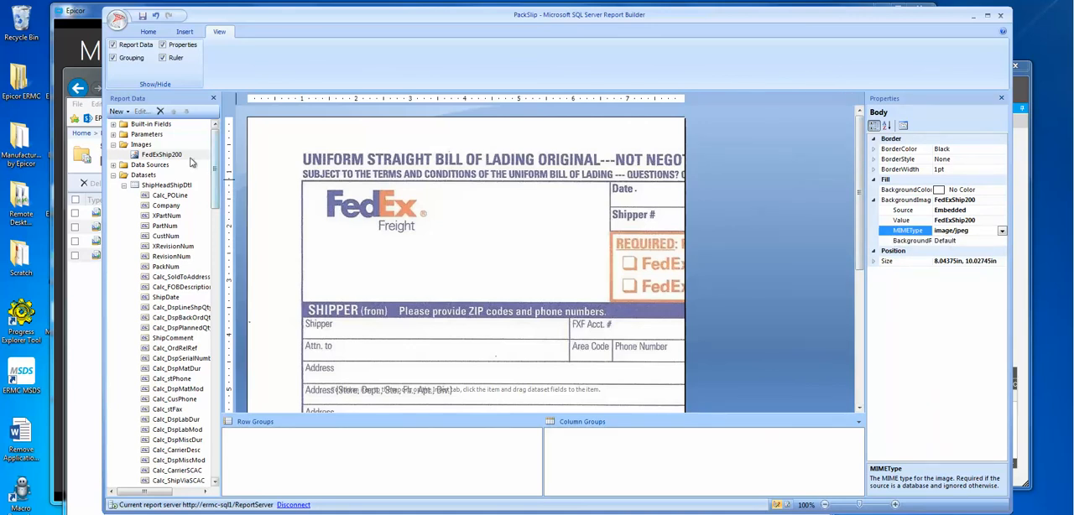
{"action": "right_click", "coordinate": [158, 156]}
{"action": "left_click", "coordinate": [183, 162]}
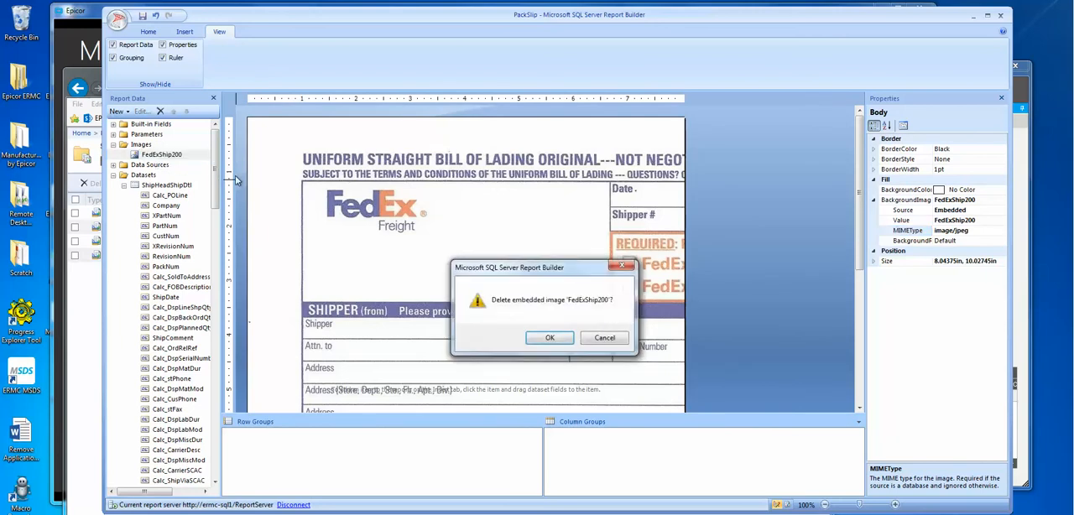
{"action": "left_click", "coordinate": [624, 336]}
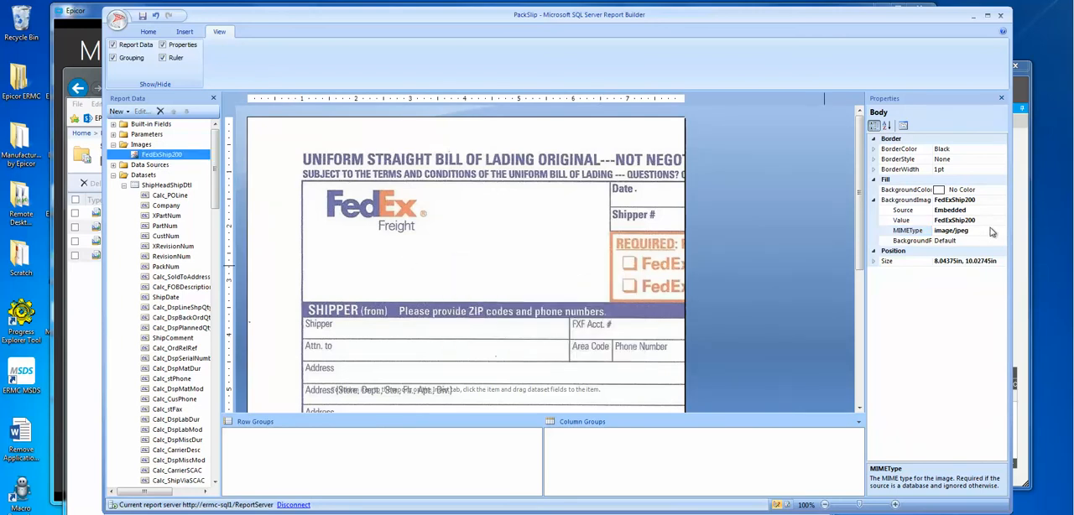
Step: Clear the body's background image value and delete FedExShip200 from the report's embedded images
{"action": "left_click", "coordinate": [987, 212]}
{"action": "left_click", "coordinate": [995, 220]}
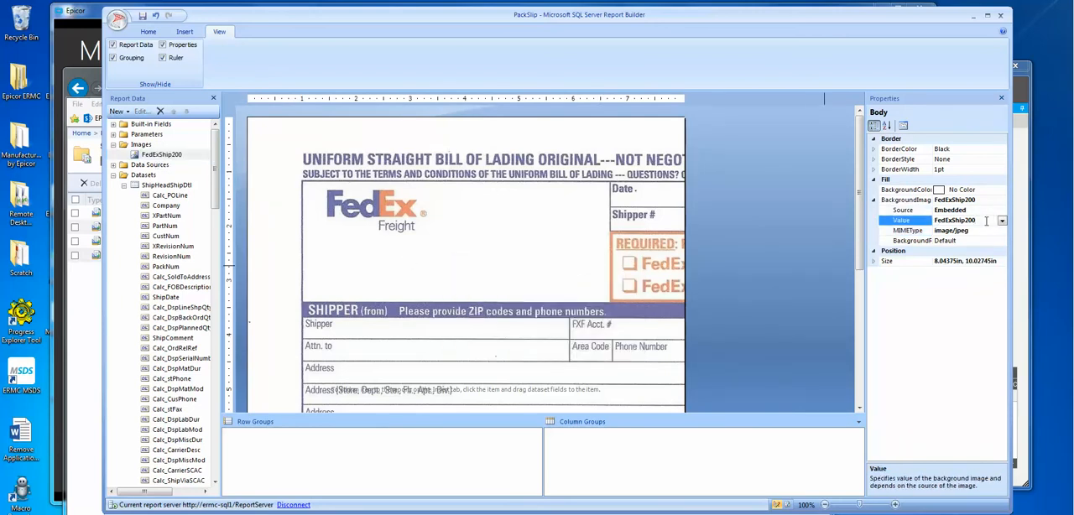
{"action": "double_click", "coordinate": [986, 220]}
{"action": "key", "text": "Delete"}
{"action": "right_click", "coordinate": [164, 156]}
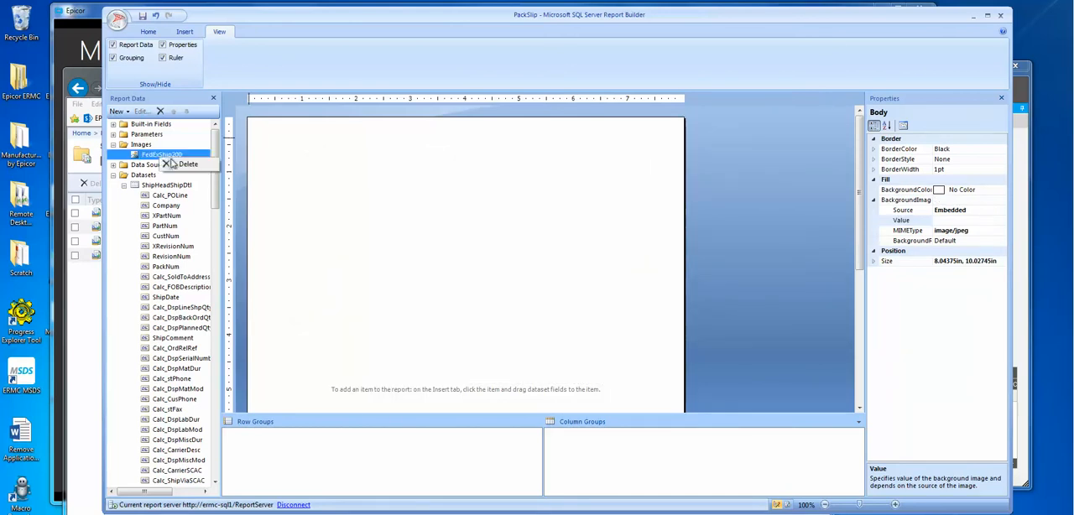
{"action": "left_click", "coordinate": [178, 164]}
{"action": "left_click", "coordinate": [547, 335]}
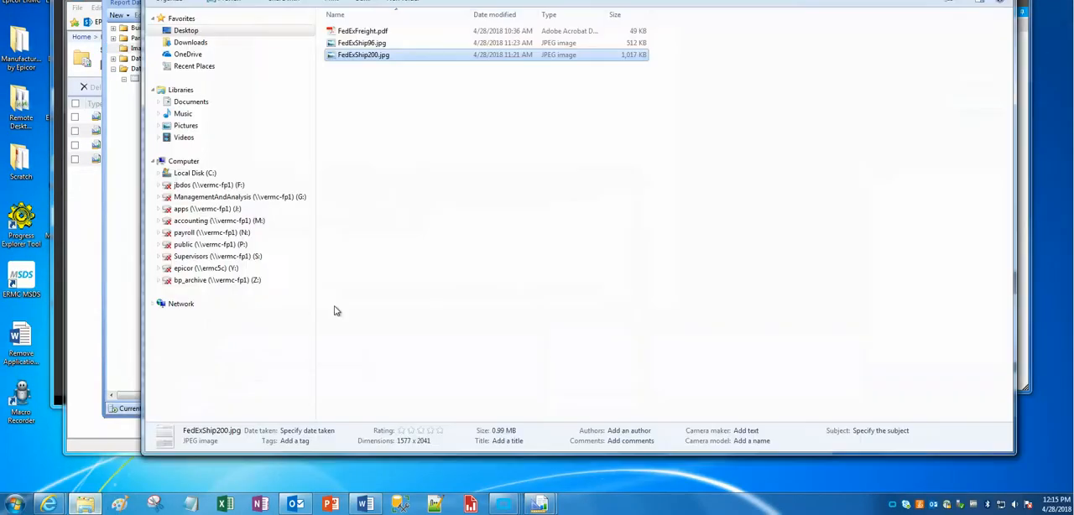
Step: Open FedExShip200.jpg from Scratch > FedExShippingDemo for editing in paint.net and fit the editor window on the screen
{"action": "left_click", "coordinate": [85, 503]}
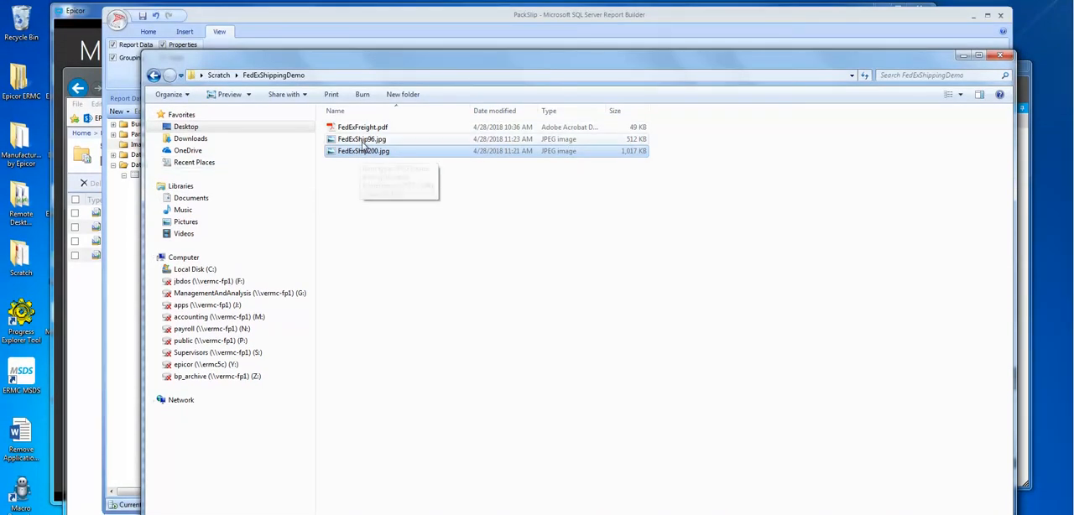
{"action": "left_click", "coordinate": [361, 139]}
{"action": "right_click", "coordinate": [362, 141]}
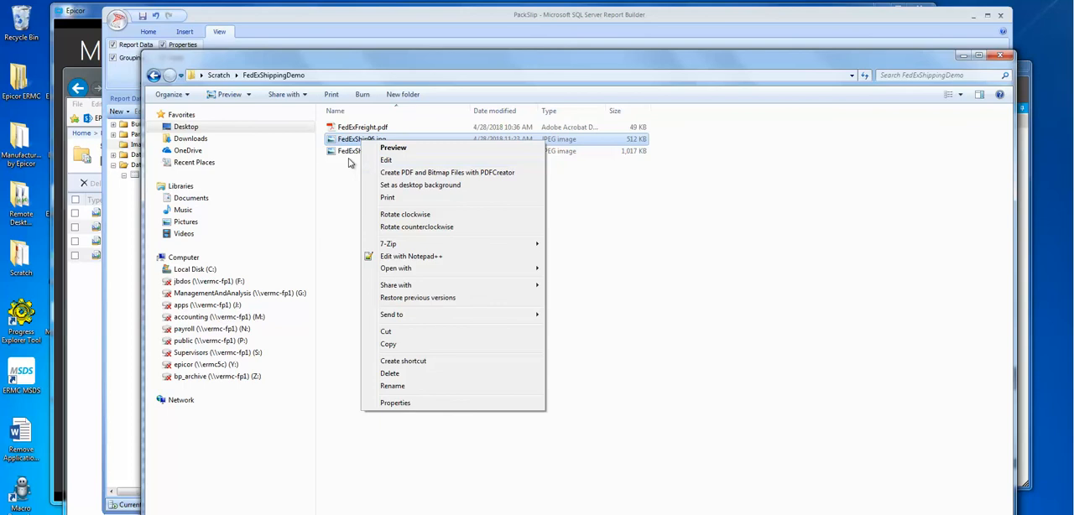
{"action": "left_click", "coordinate": [349, 152]}
{"action": "right_click", "coordinate": [363, 156]}
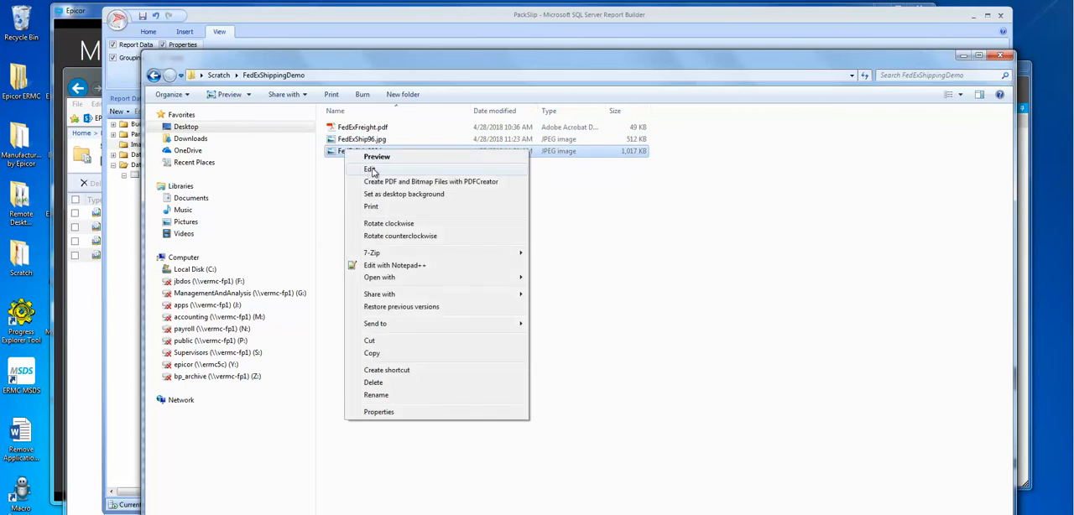
{"action": "left_click", "coordinate": [370, 170]}
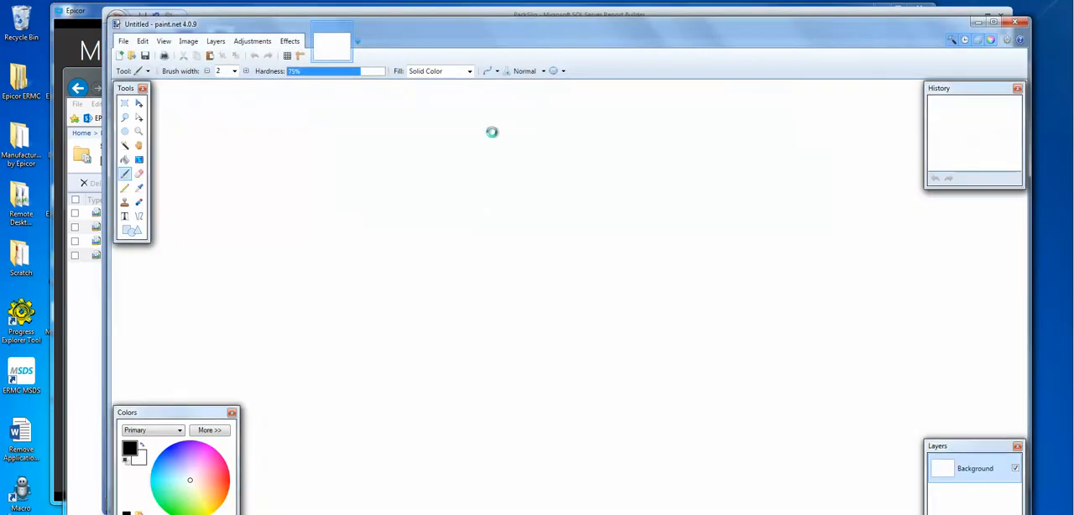
{"action": "mouse_move", "coordinate": [481, 31]}
{"action": "left_mouse_down"}
{"action": "mouse_move", "coordinate": [437, 7]}
{"action": "mouse_move", "coordinate": [438, 29]}
{"action": "mouse_move", "coordinate": [445, 24]}
{"action": "left_mouse_up"}
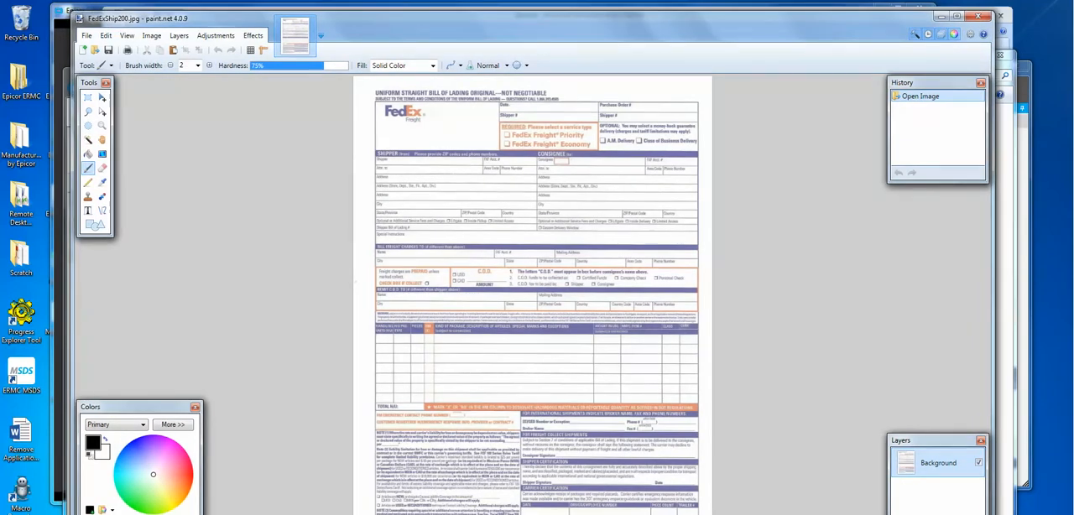
{"action": "left_click_drag", "start_coordinate": [996, 11], "coordinate": [1010, 81]}
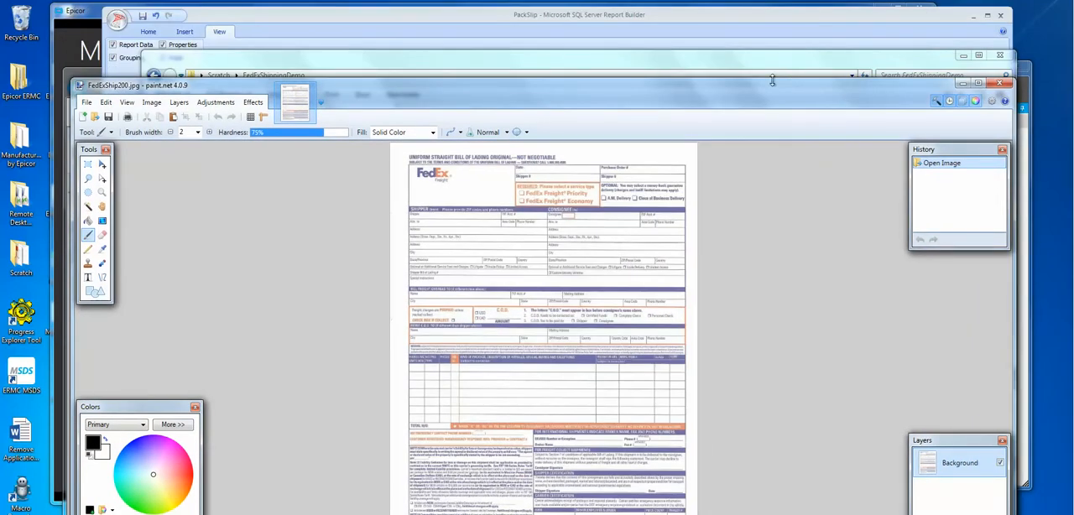
{"action": "mouse_move", "coordinate": [745, 93]}
{"action": "left_mouse_down"}
{"action": "mouse_move", "coordinate": [739, 34]}
{"action": "mouse_move", "coordinate": [713, 37]}
{"action": "left_mouse_up"}
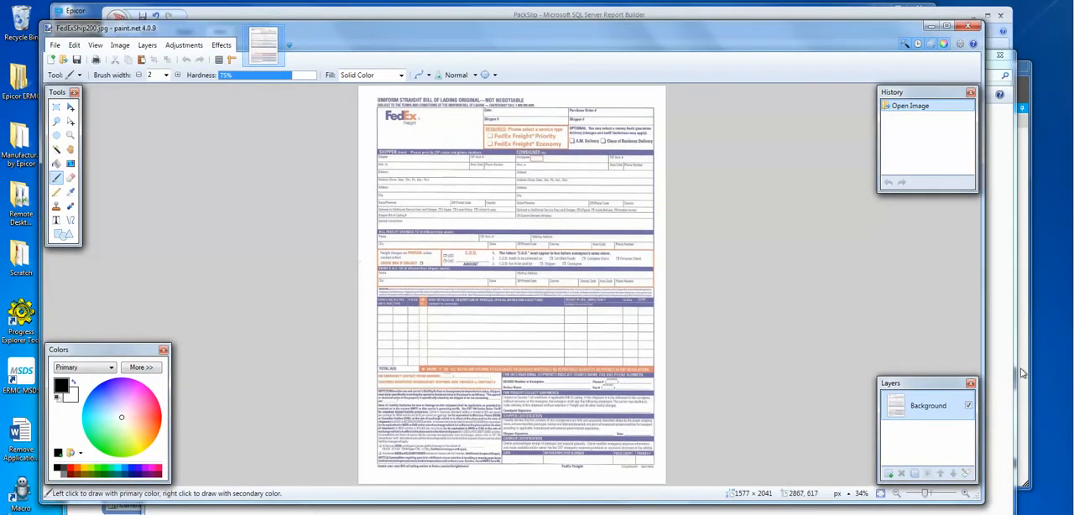
{"action": "left_click_drag", "start_coordinate": [977, 501], "coordinate": [1006, 501]}
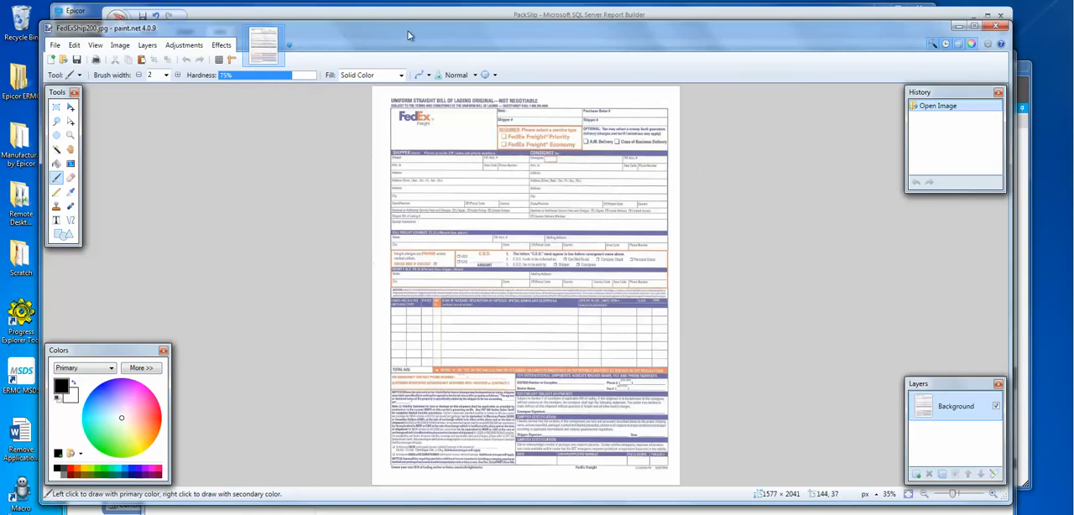
{"action": "left_click_drag", "start_coordinate": [408, 35], "coordinate": [400, 24]}
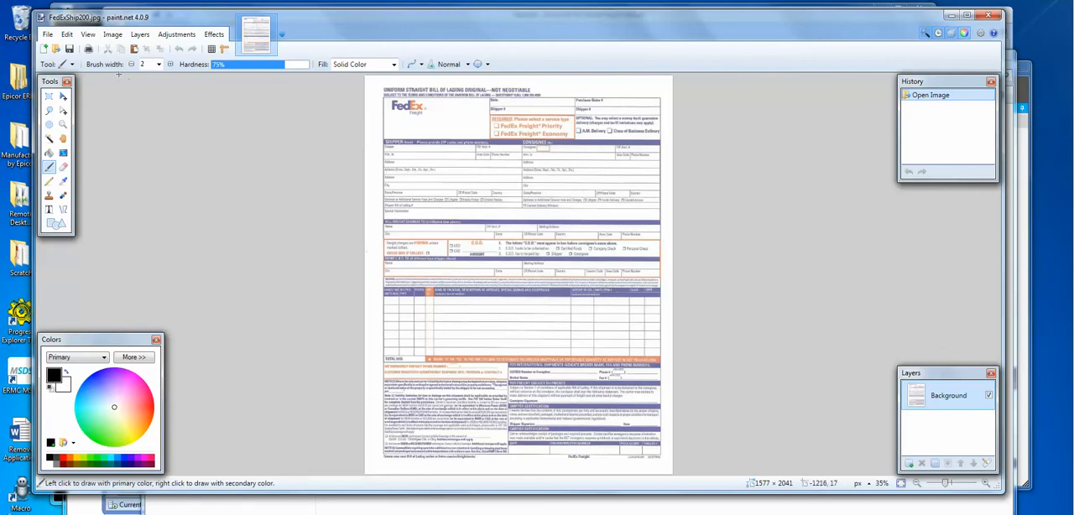
Step: Try resizing the FedExShip200 image to 96 pixels/inch with a 7.9-inch print width, cancel the resize, and close paint.net
{"action": "left_click", "coordinate": [113, 34]}
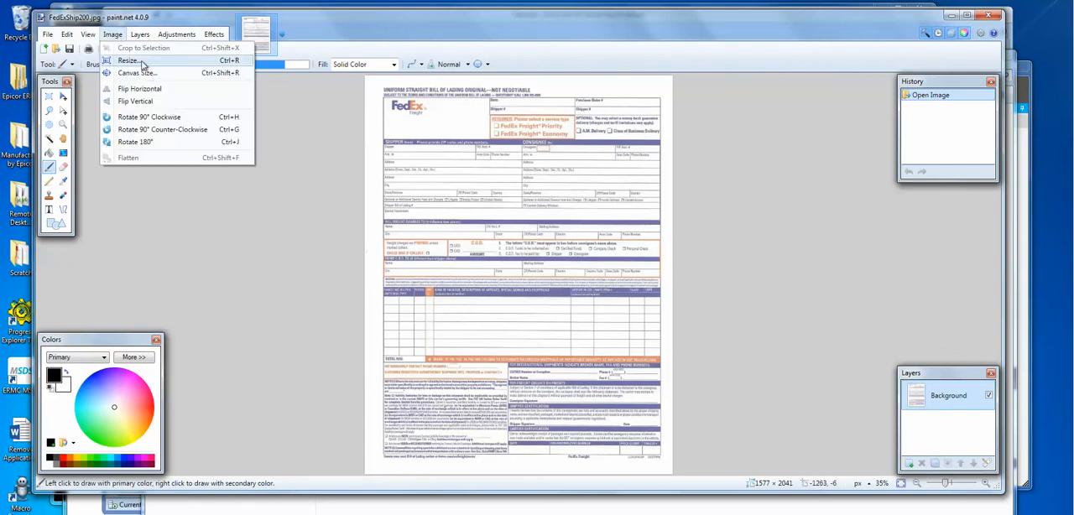
{"action": "left_click", "coordinate": [142, 64]}
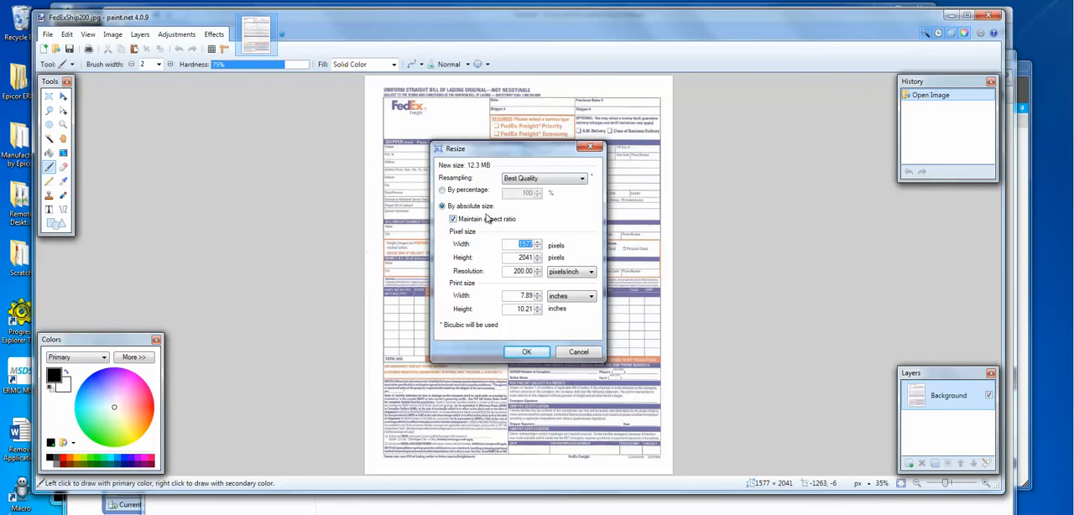
{"action": "left_click", "coordinate": [504, 272]}
{"action": "left_click_drag", "start_coordinate": [504, 272], "coordinate": [542, 273]}
{"action": "type", "text": "96"}
{"action": "key", "text": "Tab"}
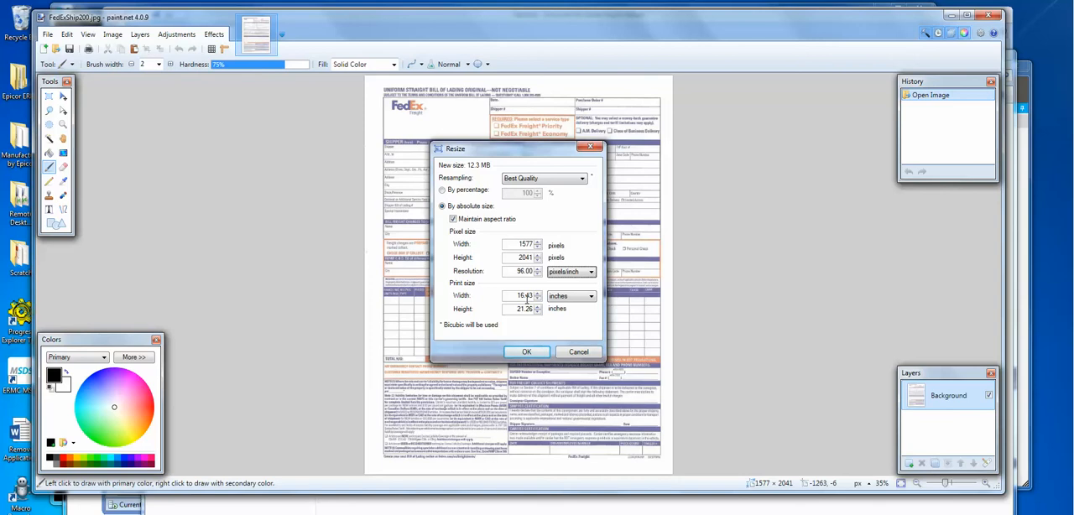
{"action": "double_click", "coordinate": [527, 299]}
{"action": "left_click", "coordinate": [510, 309]}
{"action": "double_click", "coordinate": [516, 297]}
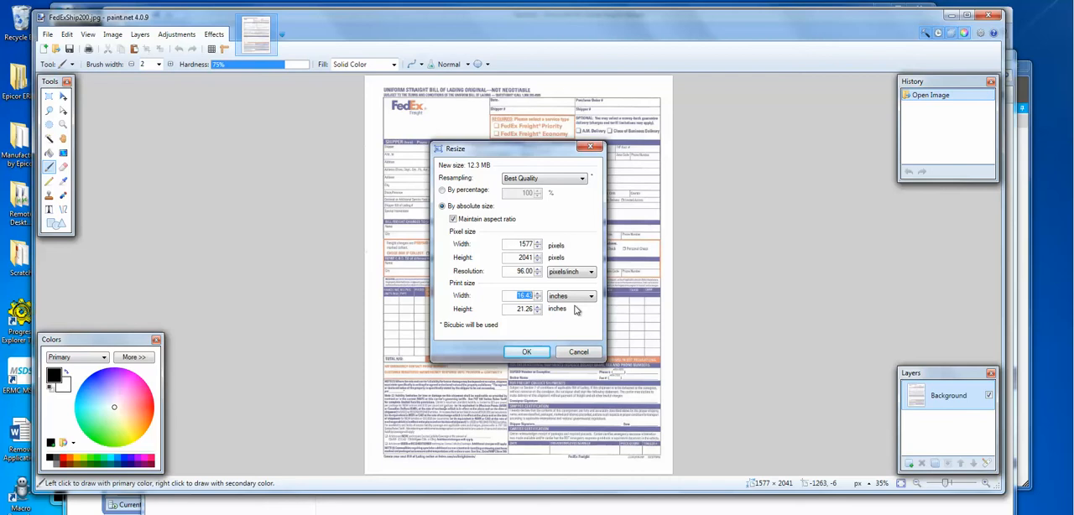
{"action": "type", "text": "7.9"}
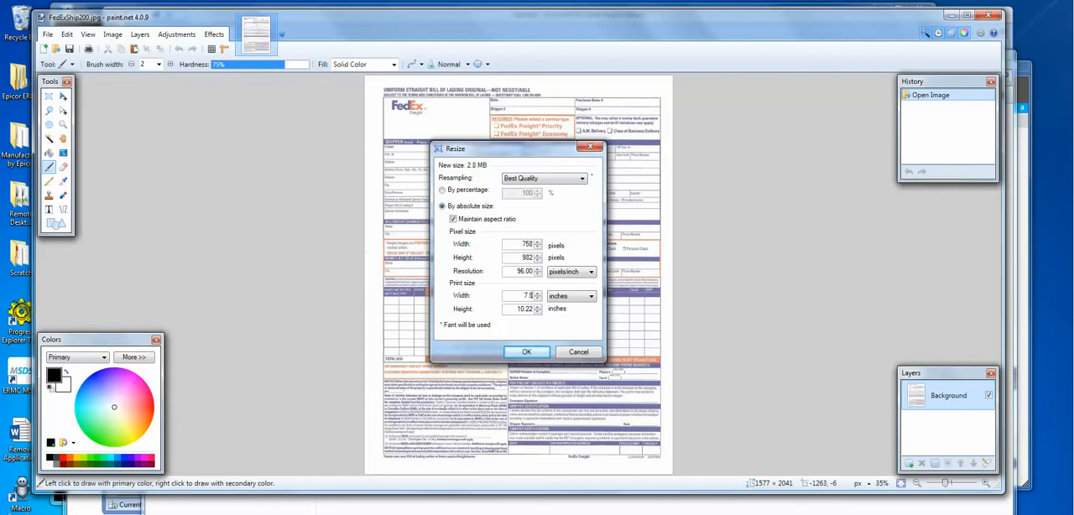
{"action": "key", "text": "Tab"}
{"action": "left_click", "coordinate": [582, 353]}
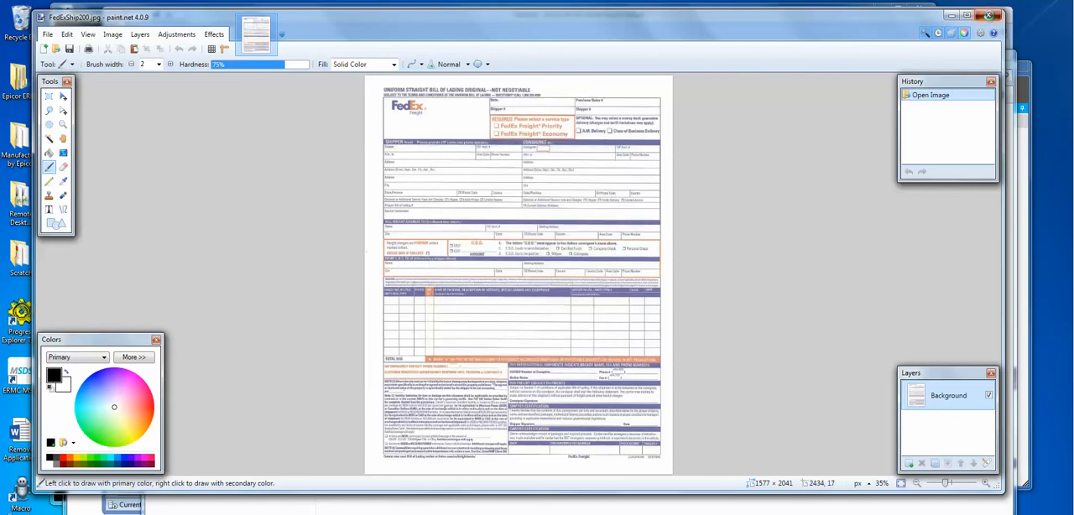
{"action": "left_click", "coordinate": [988, 14]}
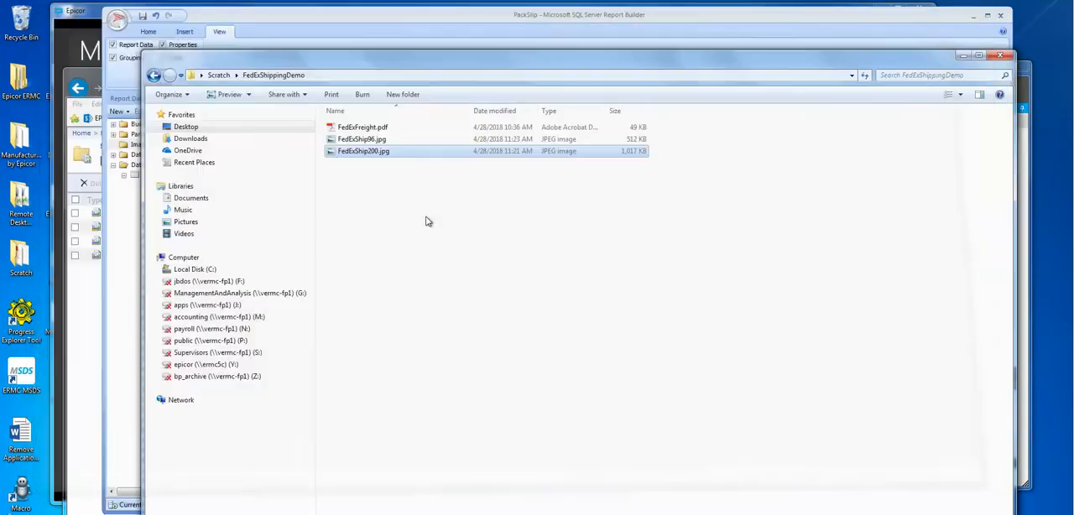
Step: Open FedExShip96.jpg in paint.net, examine its resolution and print size in the resize settings, and close it without changes
{"action": "right_click", "coordinate": [376, 141]}
{"action": "left_click", "coordinate": [401, 160]}
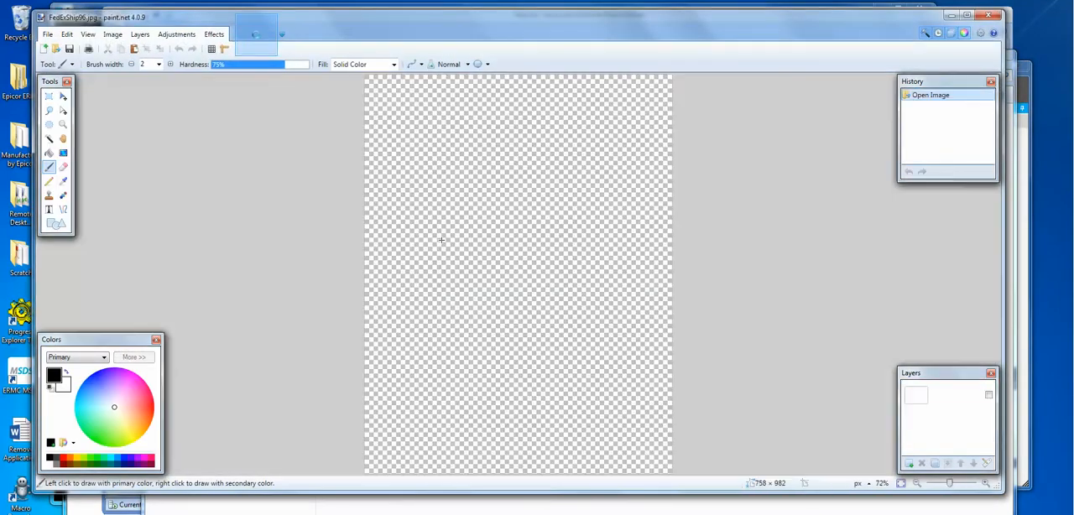
{"action": "left_click", "coordinate": [112, 34]}
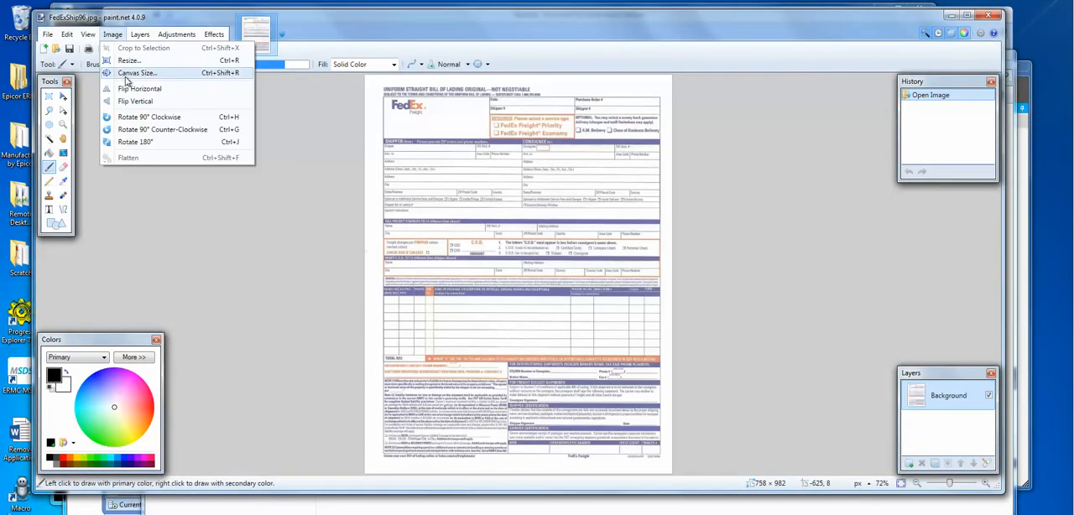
{"action": "left_click", "coordinate": [150, 61]}
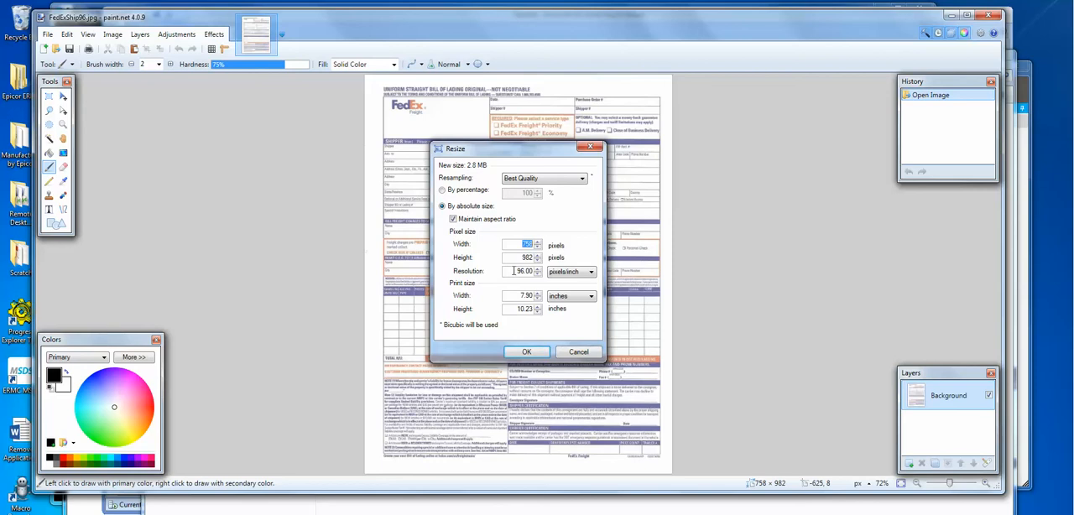
{"action": "left_click", "coordinate": [576, 353]}
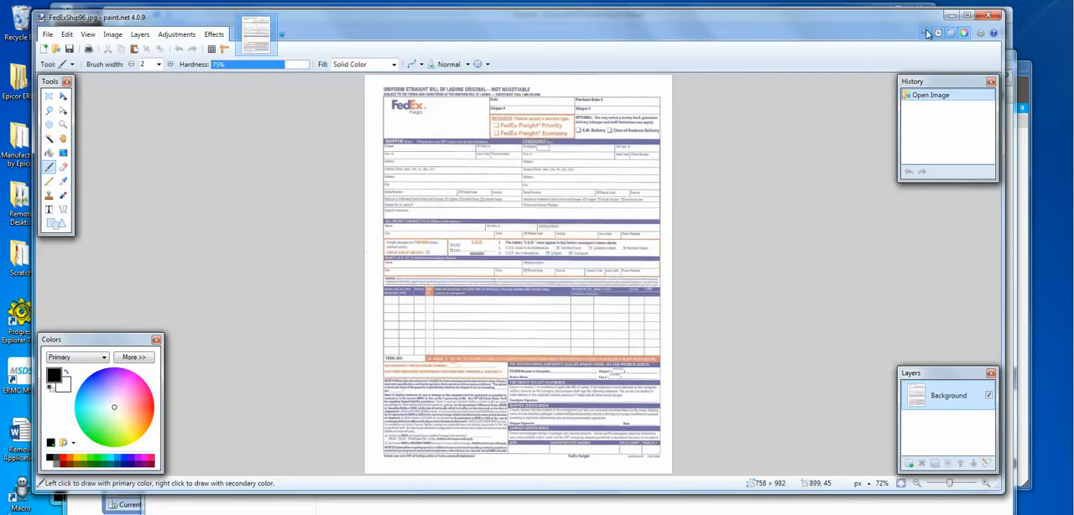
{"action": "left_click", "coordinate": [991, 16]}
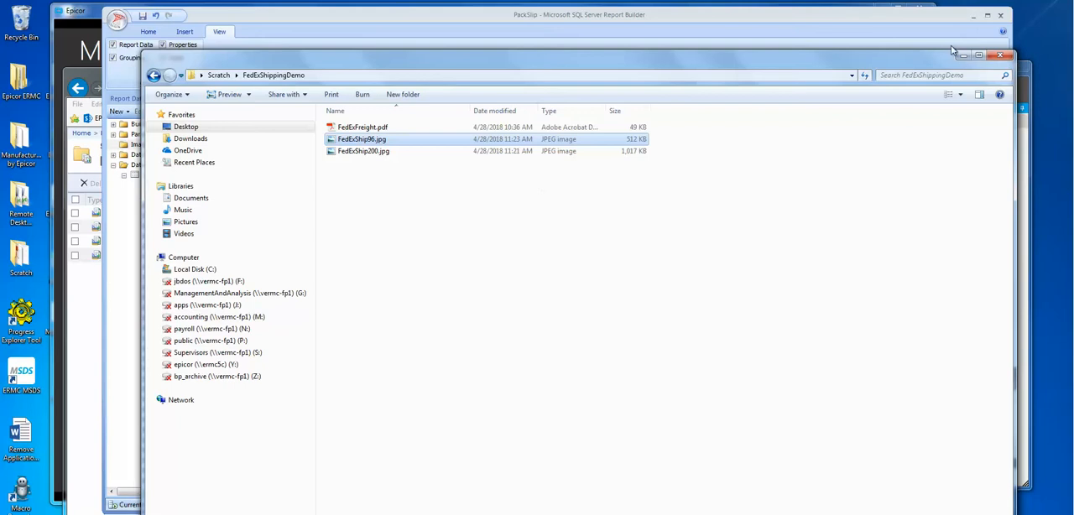
Step: Return to the report design and add FedExShip96.jpg from FedExShippingDemo as an embedded image
{"action": "left_click", "coordinate": [969, 54]}
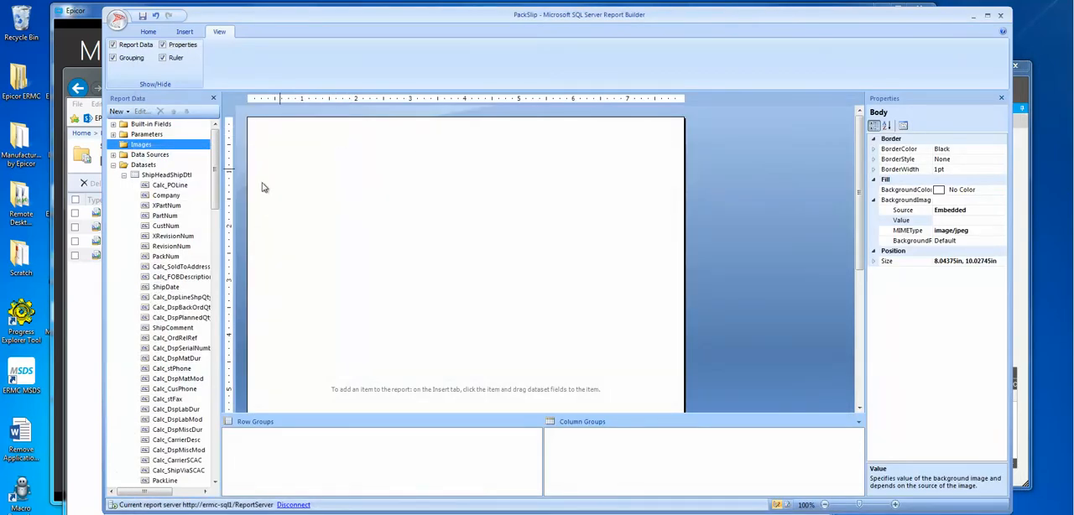
{"action": "right_click", "coordinate": [139, 146]}
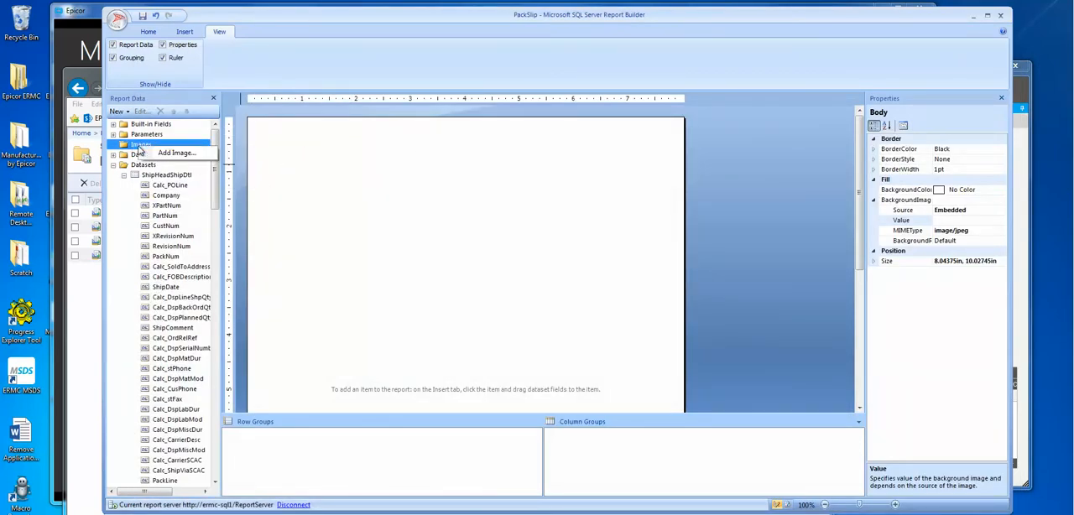
{"action": "left_click", "coordinate": [177, 153]}
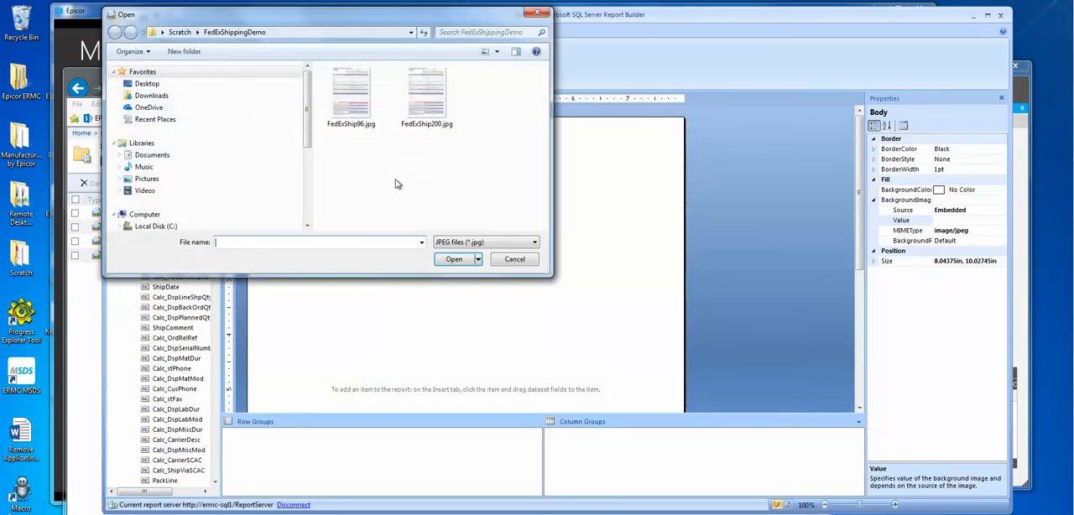
{"action": "double_click", "coordinate": [351, 96]}
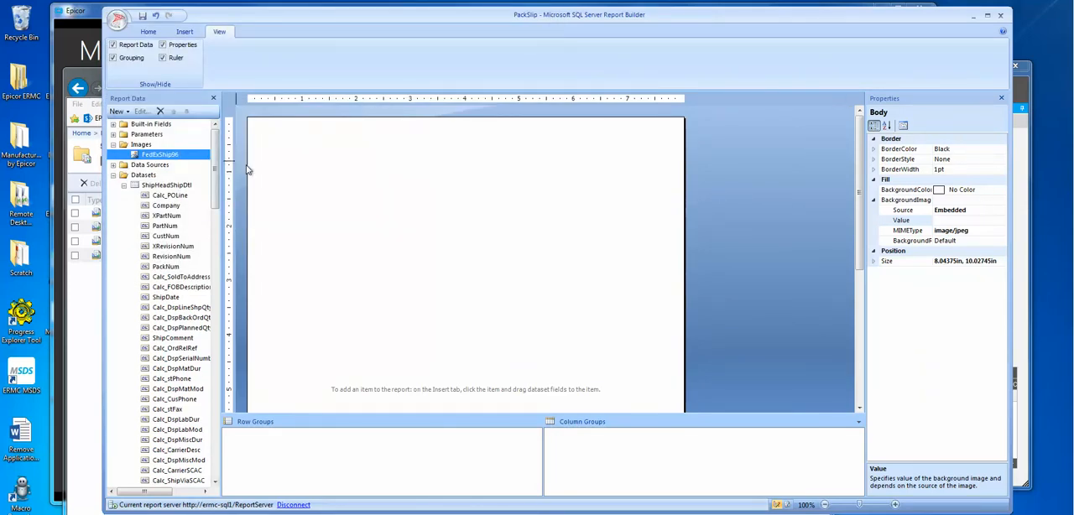
Step: Set the body's background image value to the embedded FedExShip96 image
{"action": "left_click", "coordinate": [981, 202]}
{"action": "left_click", "coordinate": [992, 221]}
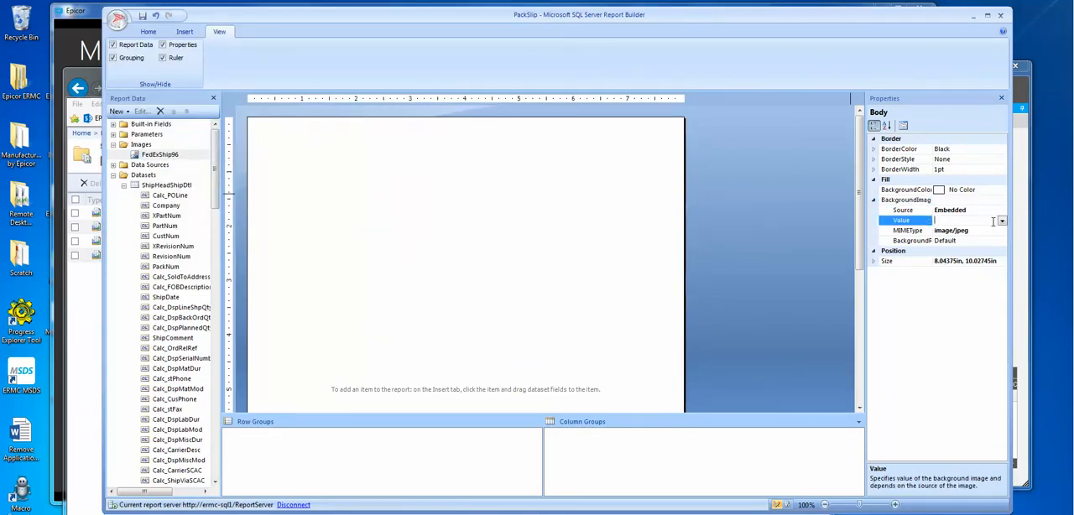
{"action": "left_click", "coordinate": [1002, 220]}
{"action": "left_click", "coordinate": [970, 241]}
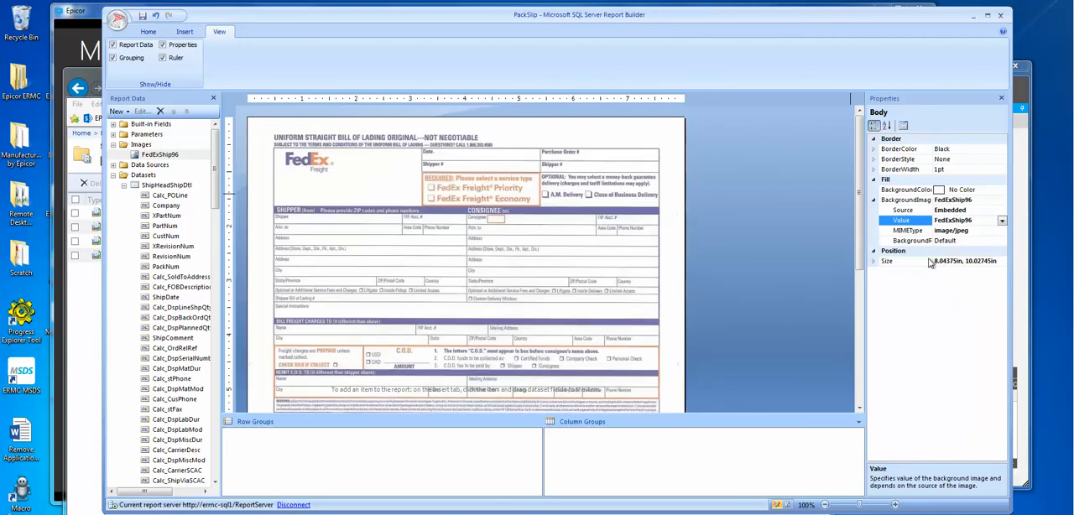
{"action": "left_click_drag", "start_coordinate": [858, 161], "coordinate": [860, 120]}
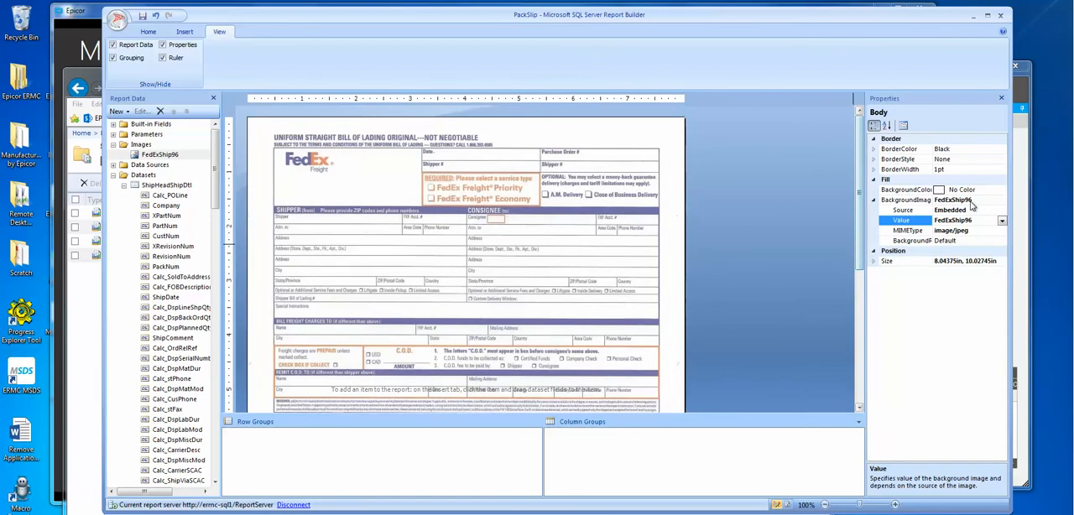
Step: Set the background image's BackgroundRepeat to Clip and enlarge the design area by shrinking the row and column groups area
{"action": "left_click", "coordinate": [991, 240]}
{"action": "left_click", "coordinate": [1002, 242]}
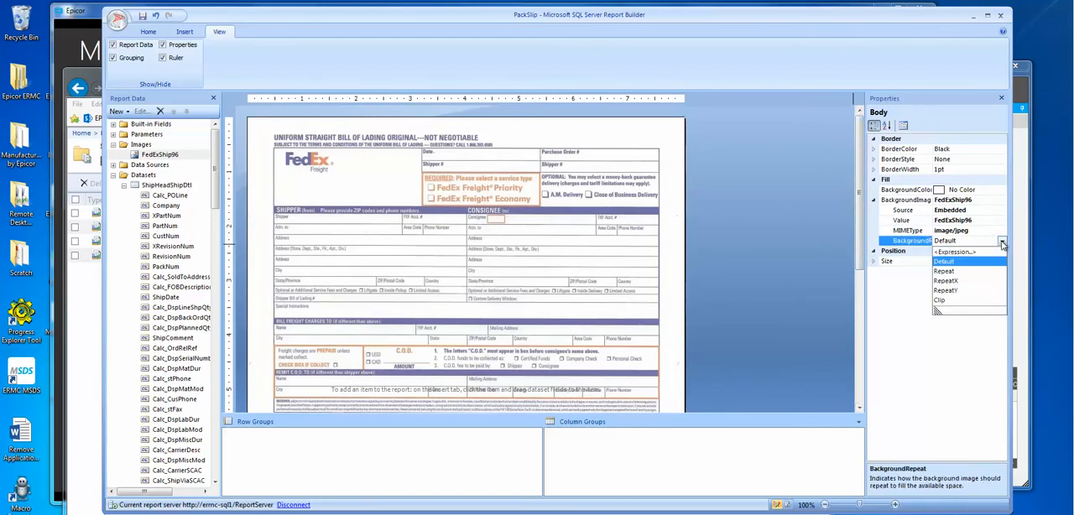
{"action": "left_click", "coordinate": [950, 306]}
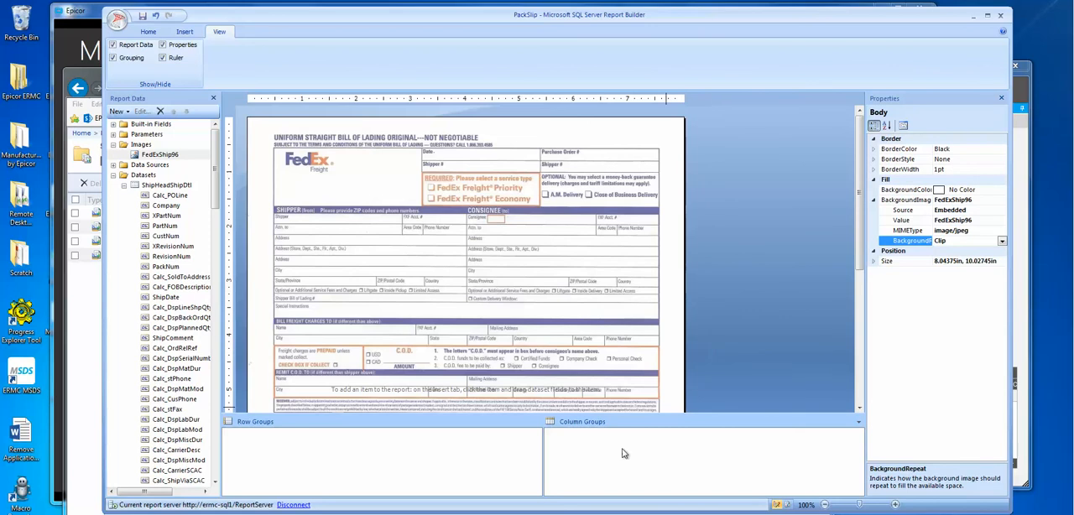
{"action": "left_click_drag", "start_coordinate": [684, 415], "coordinate": [678, 451]}
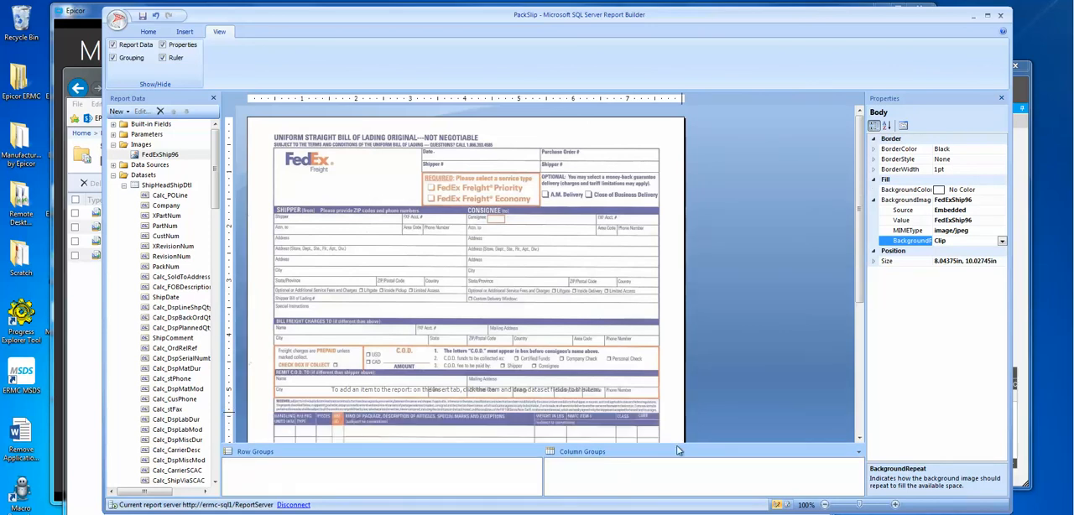
{"action": "left_click_drag", "start_coordinate": [535, 22], "coordinate": [530, 18]}
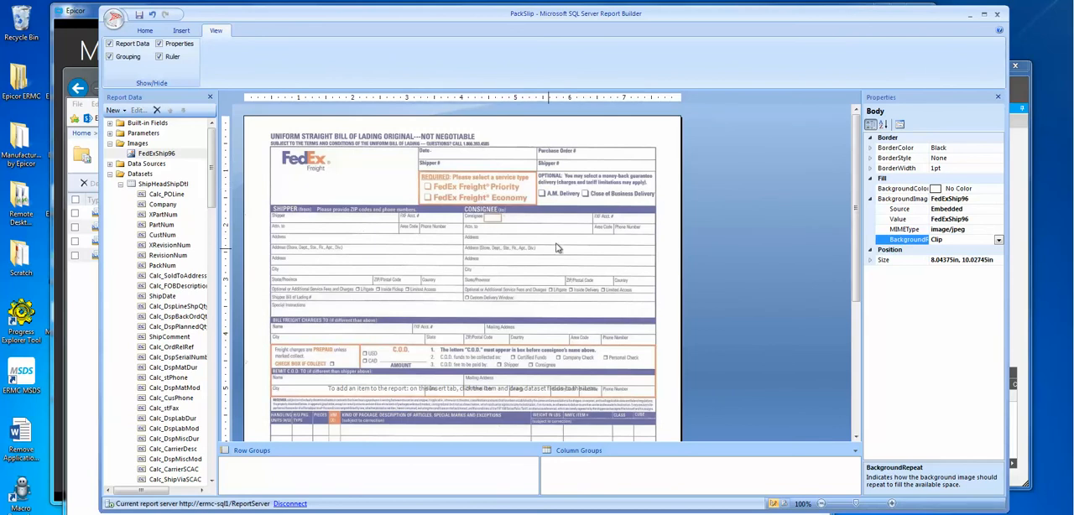
Step: Try the RepeatX option for the body's BackgroundRepeat and switch it back to Clip
{"action": "left_click", "coordinate": [998, 240]}
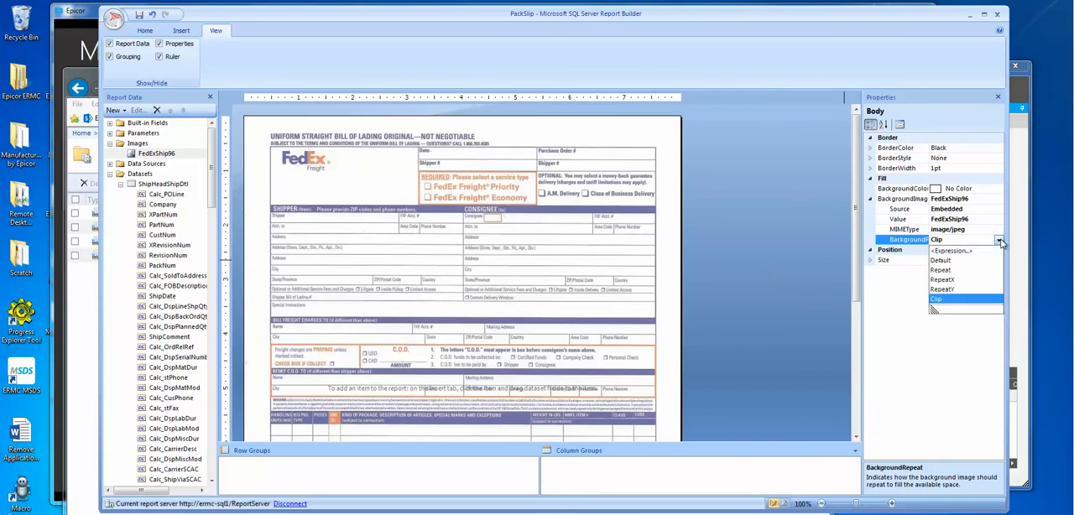
{"action": "left_click", "coordinate": [954, 279]}
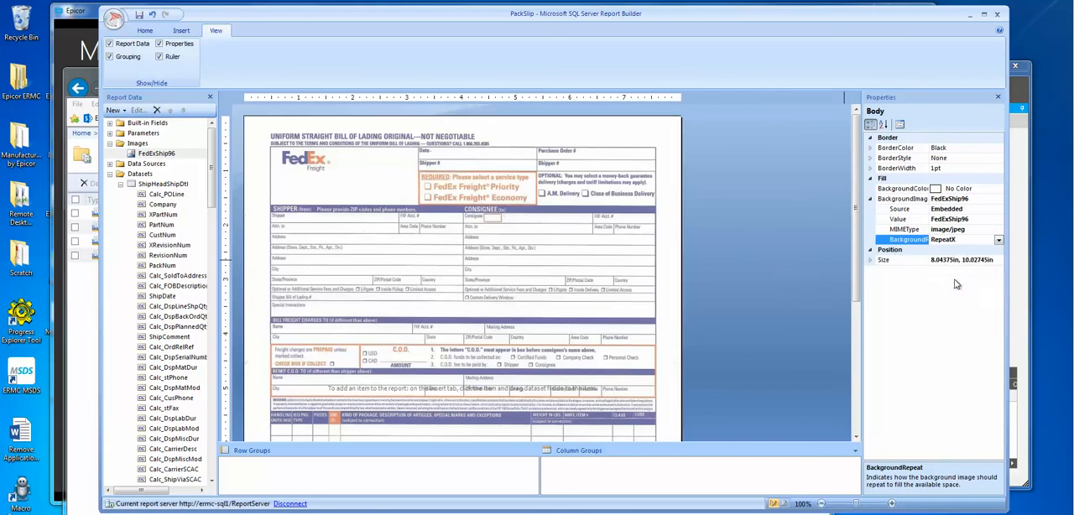
{"action": "left_click", "coordinate": [999, 240]}
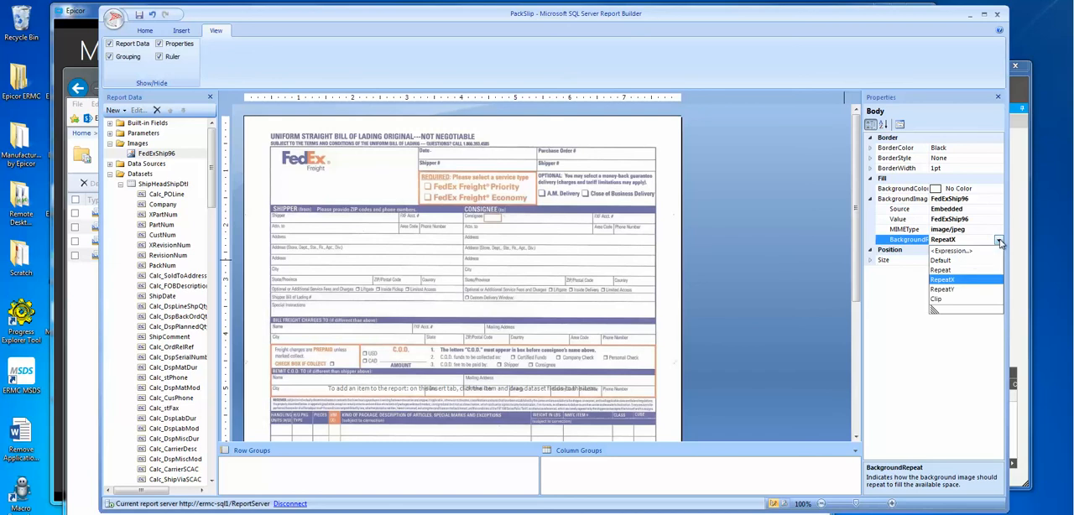
{"action": "left_click", "coordinate": [940, 299]}
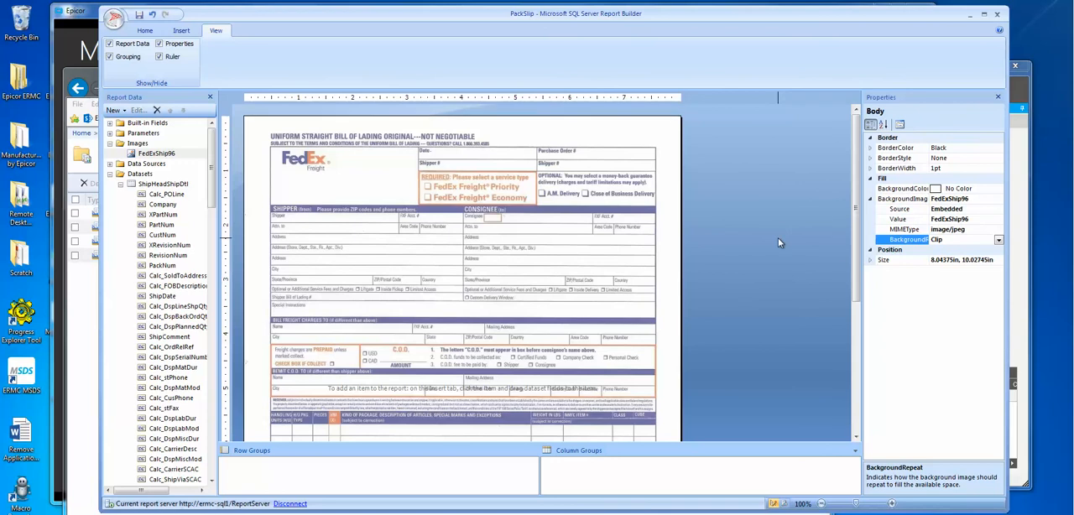
Step: Zoom the report design to 75% and examine how the whole FedEx form fits on the page
{"action": "left_click", "coordinate": [776, 193]}
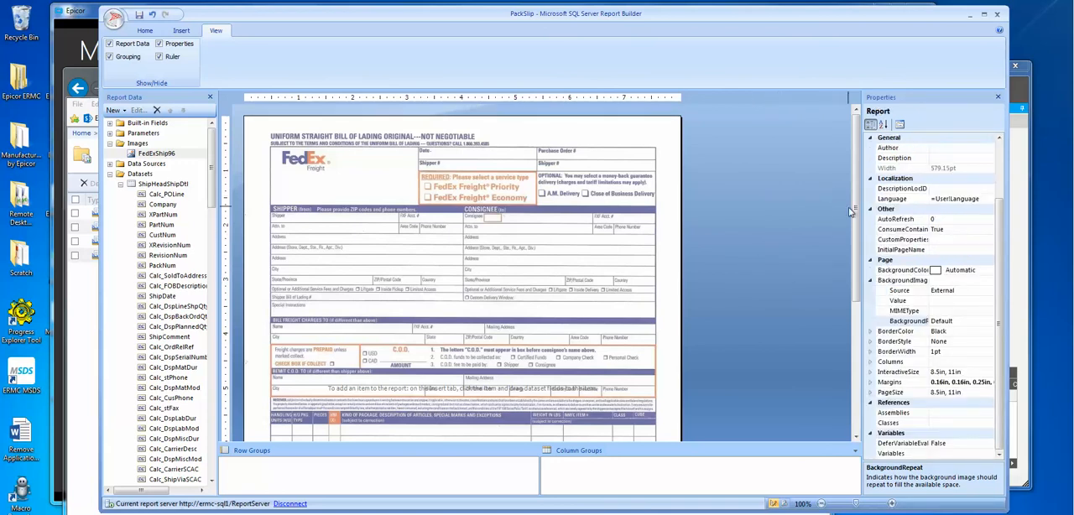
{"action": "scroll", "coordinate": [855, 232], "scroll_direction": "down", "scroll_amount": 1}
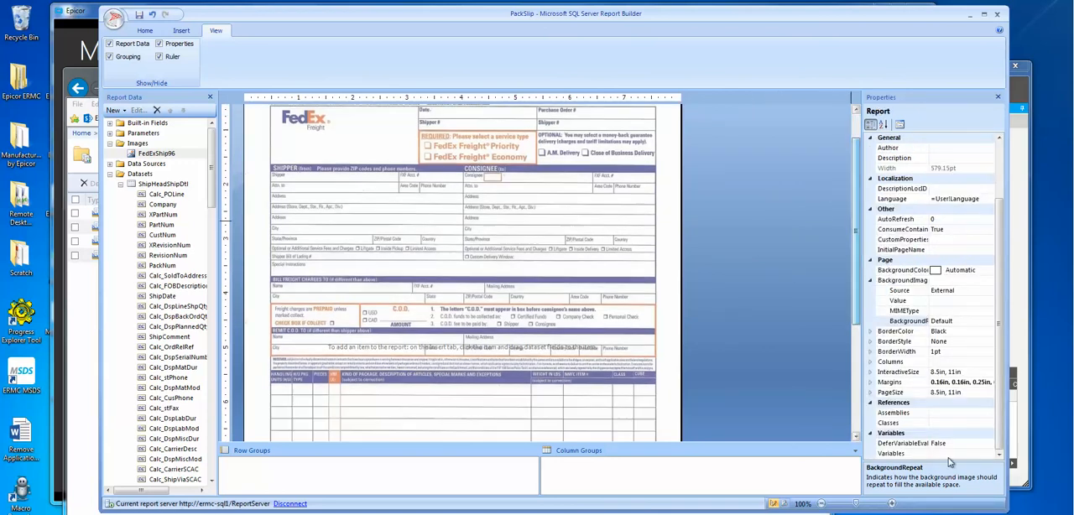
{"action": "left_click", "coordinate": [822, 504]}
{"action": "left_click", "coordinate": [822, 504]}
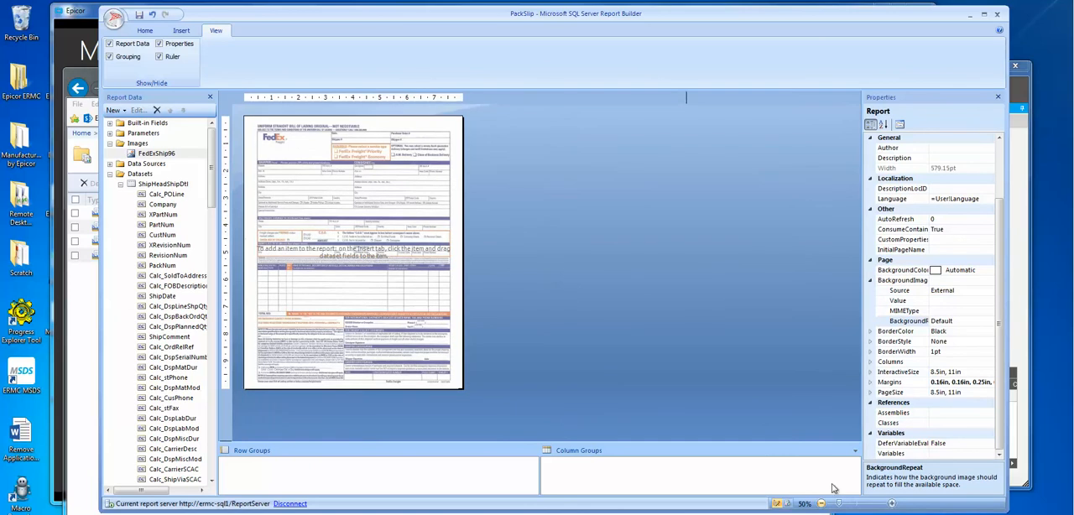
{"action": "left_click", "coordinate": [893, 504]}
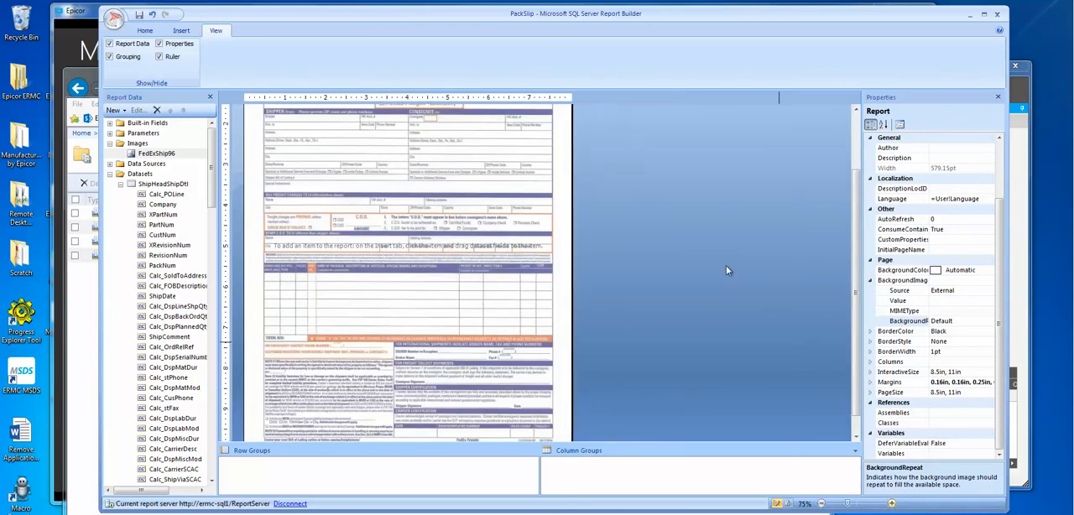
{"action": "scroll", "coordinate": [857, 201], "scroll_direction": "up", "scroll_amount": 3}
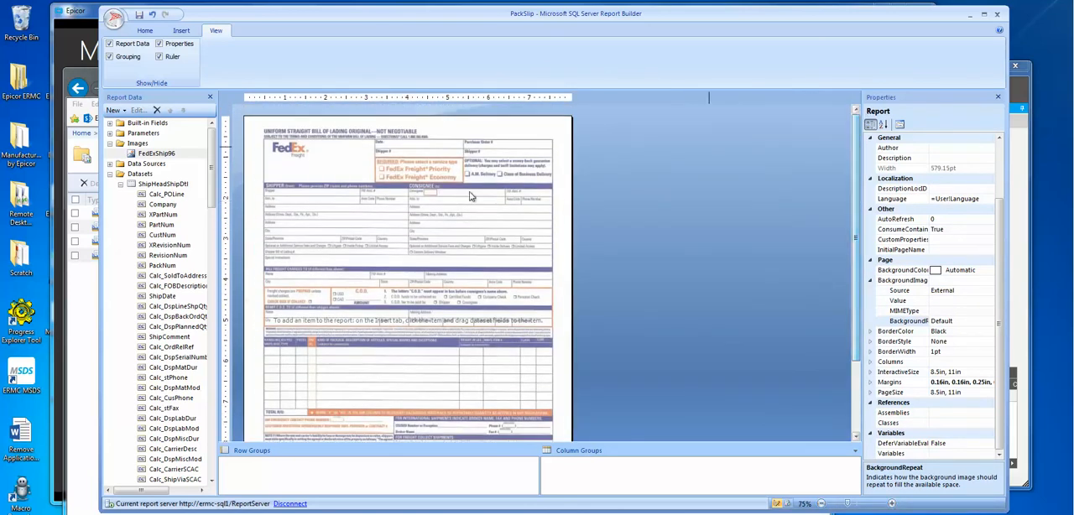
Step: Insert a list data region about 7.5 in wide and 4.1 in high over the upper part of the form
{"action": "left_click", "coordinate": [565, 171]}
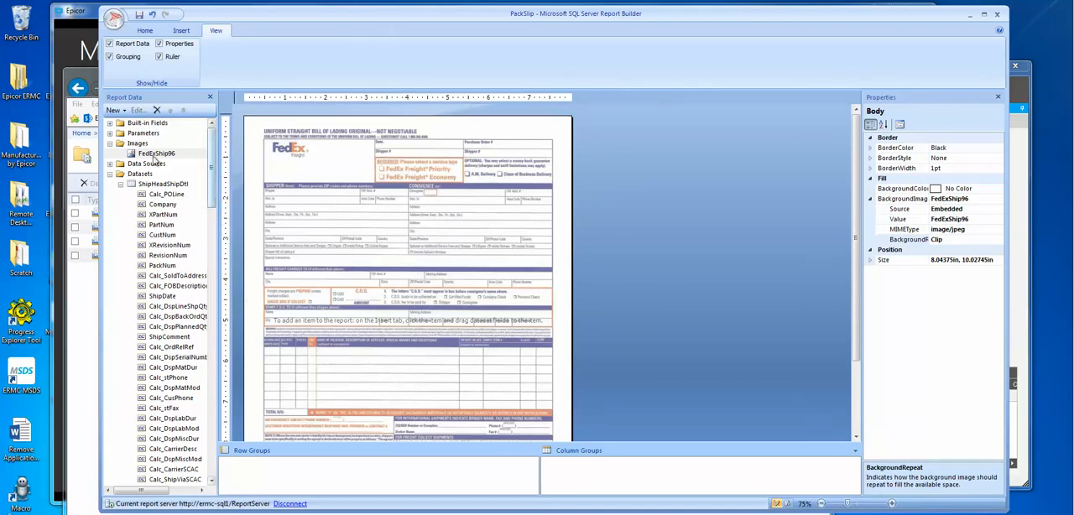
{"action": "left_click", "coordinate": [144, 31]}
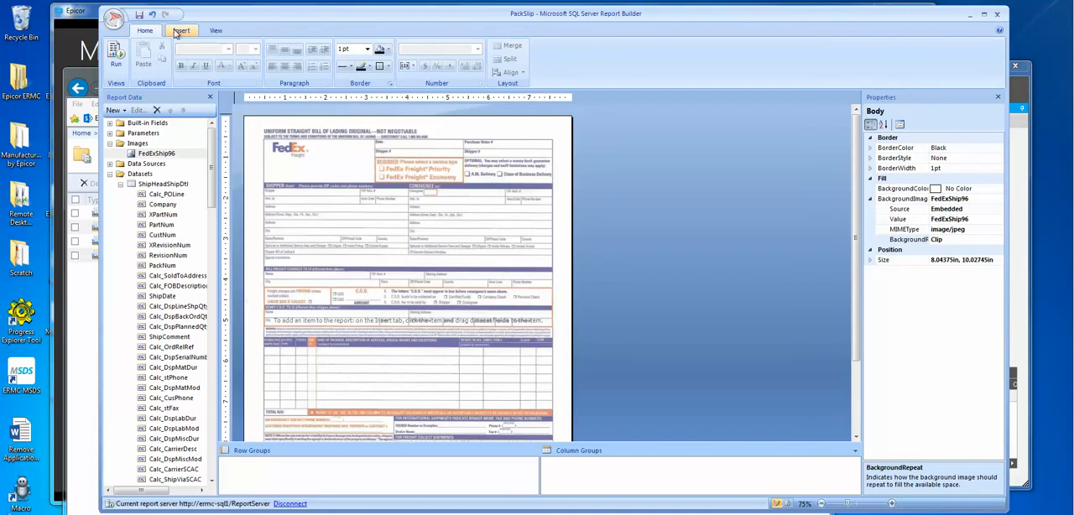
{"action": "left_click", "coordinate": [181, 31]}
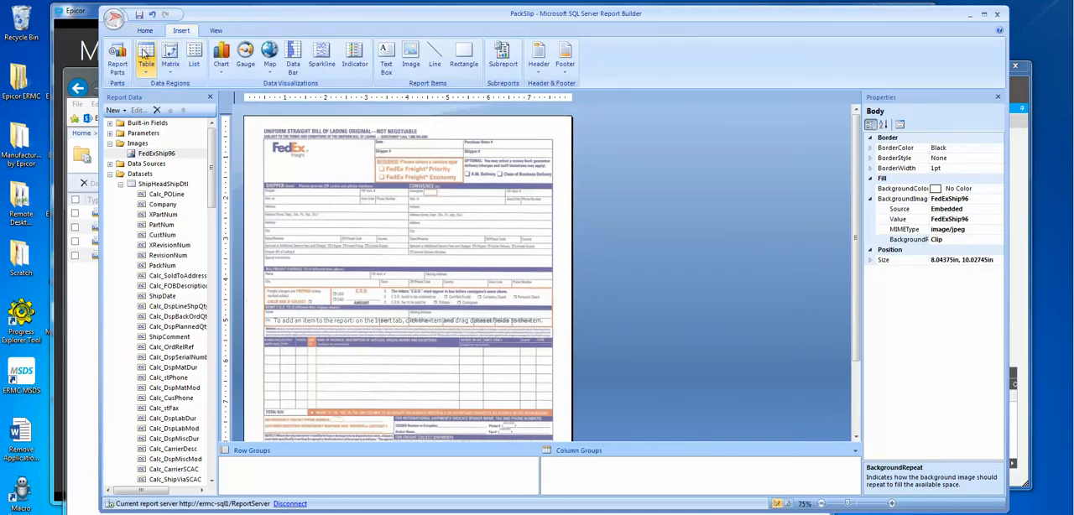
{"action": "left_click", "coordinate": [198, 74]}
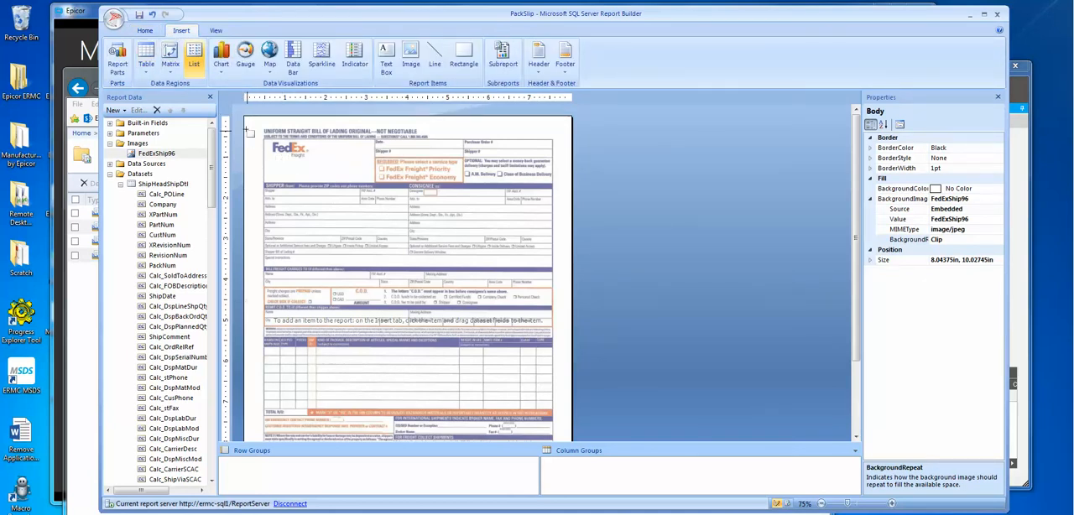
{"action": "left_click_drag", "start_coordinate": [252, 124], "coordinate": [559, 294]}
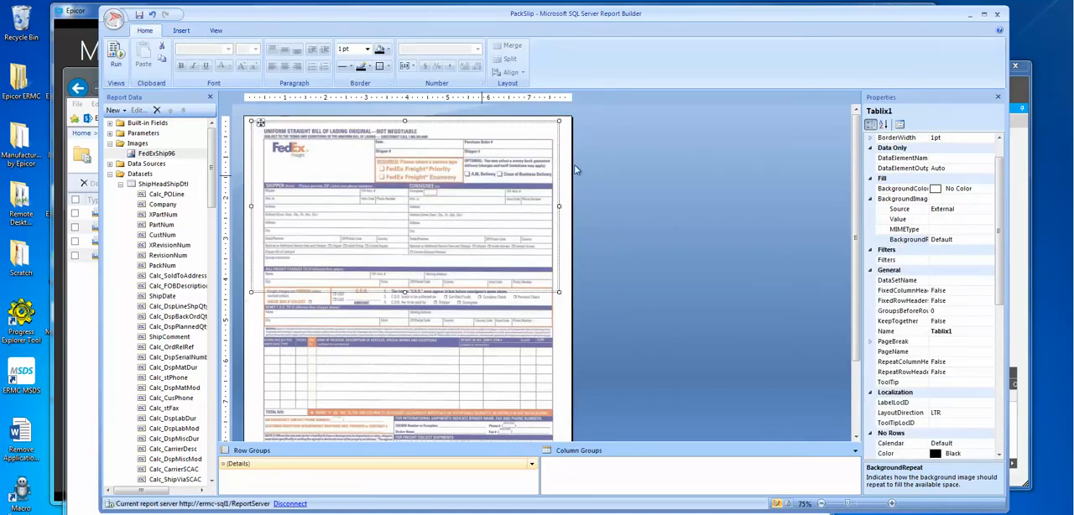
Step: Select the whole list, move it to the body's upper-left corner, and widen it to the full 8.04375 in body width
{"action": "left_click", "coordinate": [615, 124]}
{"action": "left_click", "coordinate": [526, 150]}
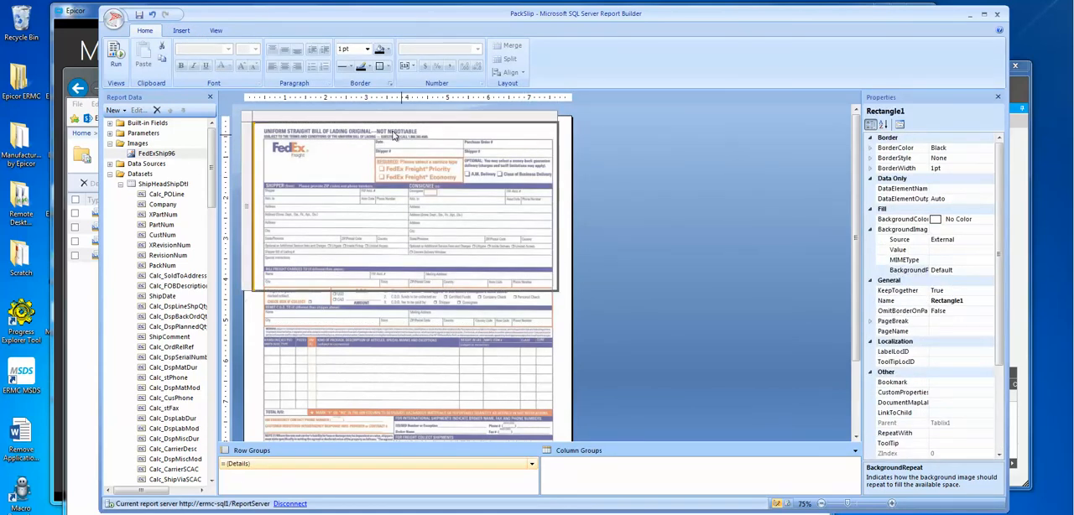
{"action": "left_click", "coordinate": [248, 118]}
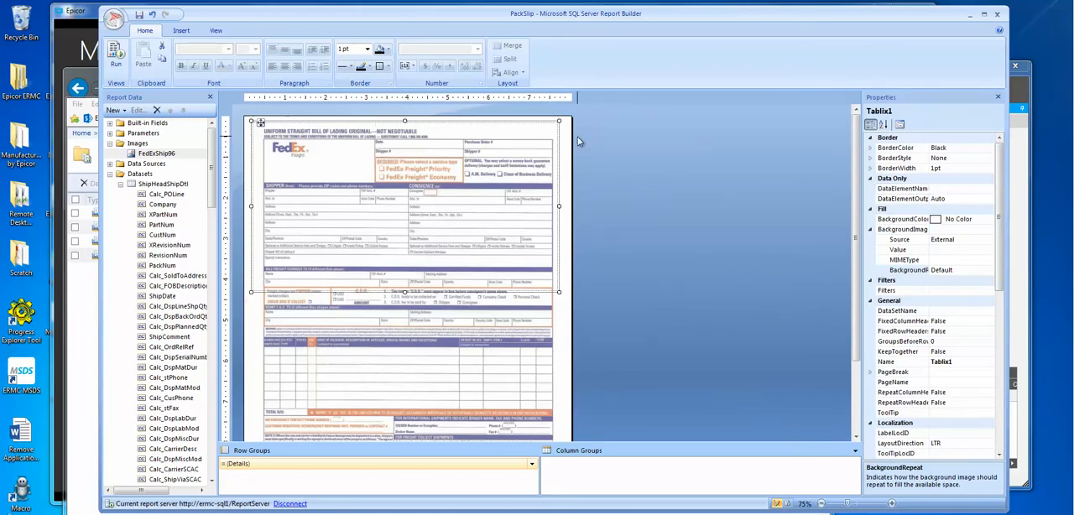
{"action": "left_click", "coordinate": [537, 134]}
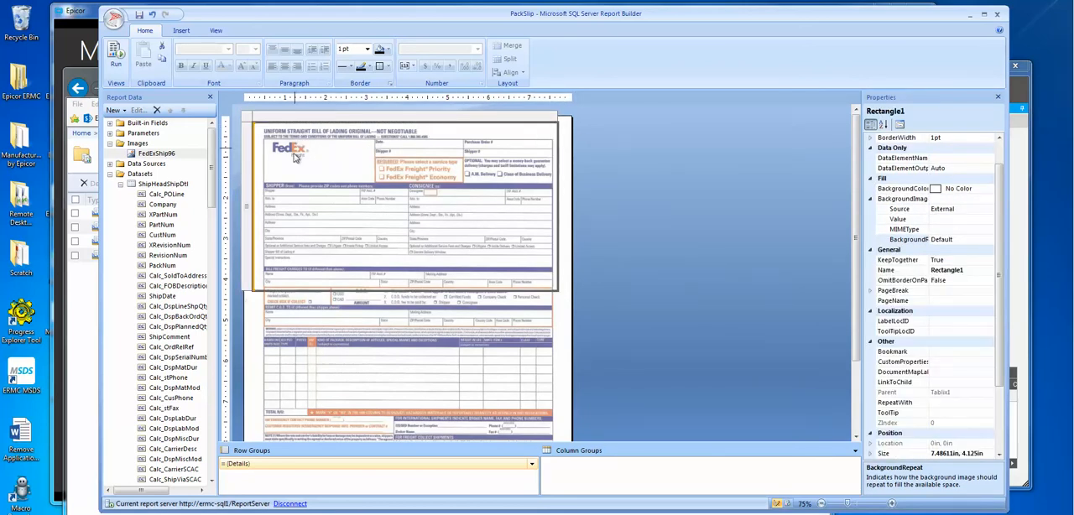
{"action": "left_click", "coordinate": [250, 120]}
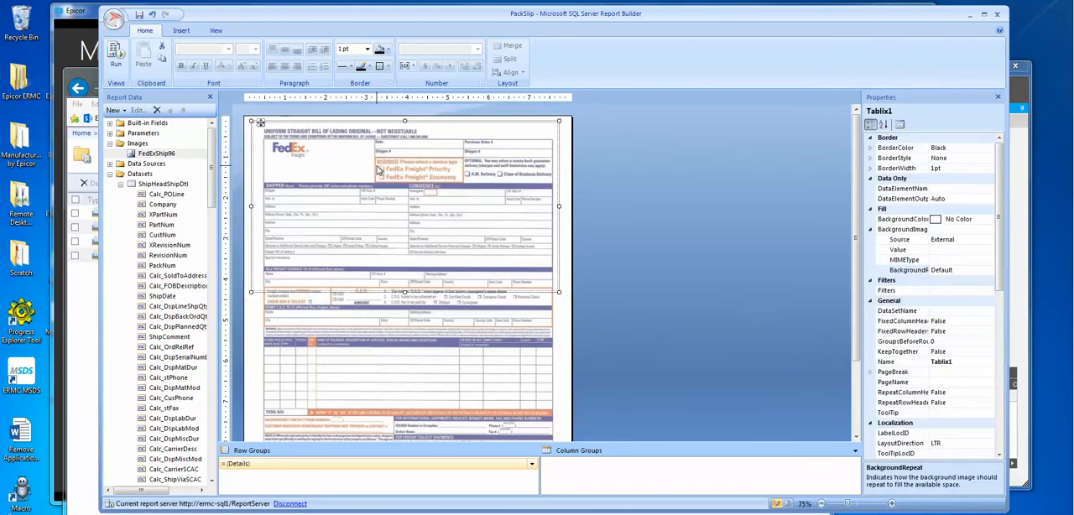
{"action": "key", "text": "Left"}
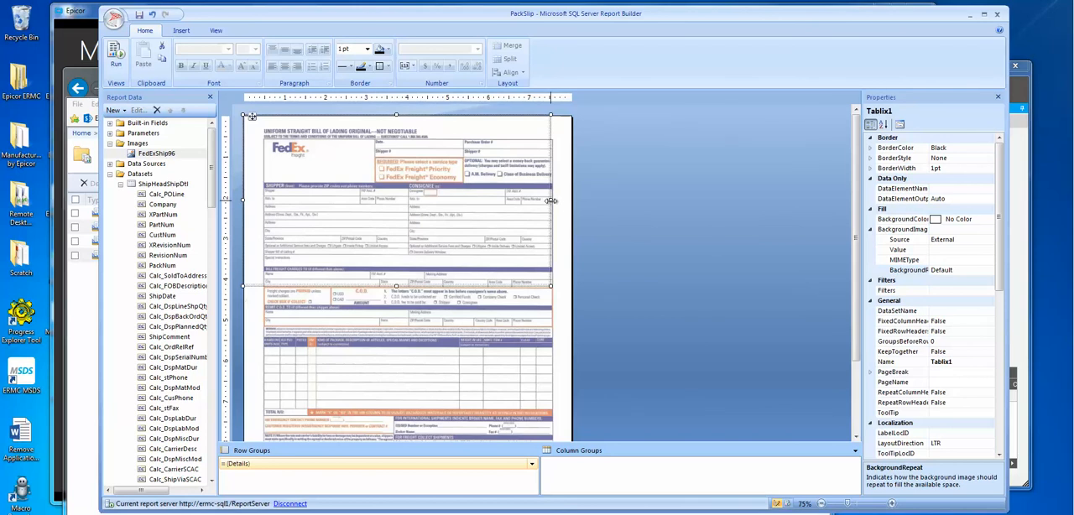
{"action": "left_click_drag", "start_coordinate": [549, 200], "coordinate": [571, 199]}
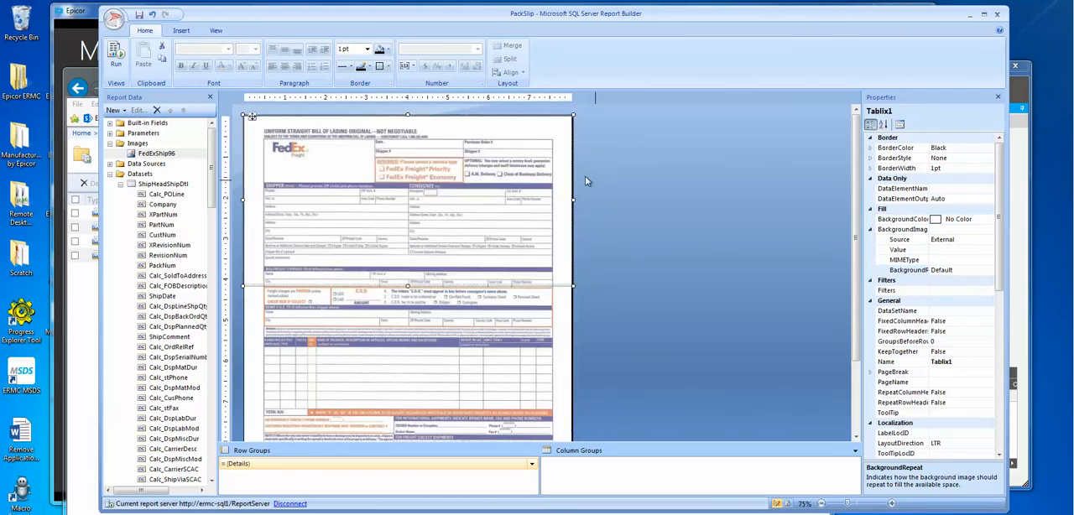
Step: Assign the ShipHeadShipDtl dataset to the list's DataSetName property
{"action": "left_click", "coordinate": [496, 130]}
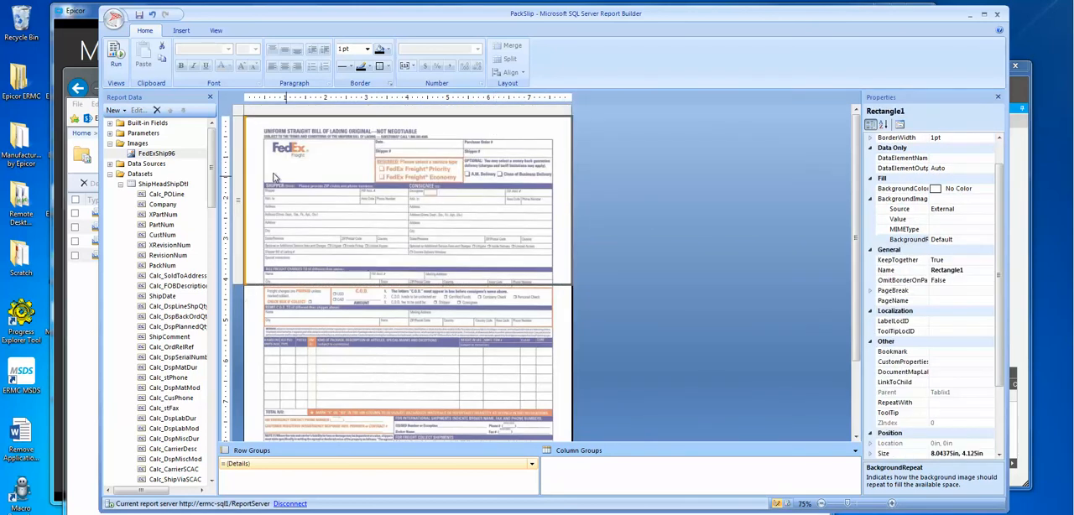
{"action": "left_click", "coordinate": [242, 116]}
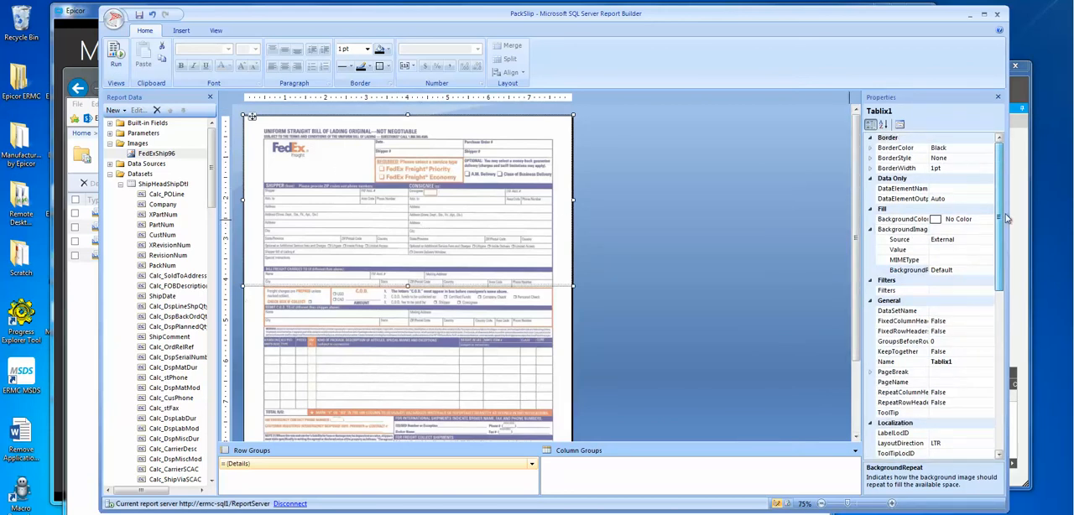
{"action": "left_click", "coordinate": [987, 312]}
{"action": "left_click", "coordinate": [989, 311]}
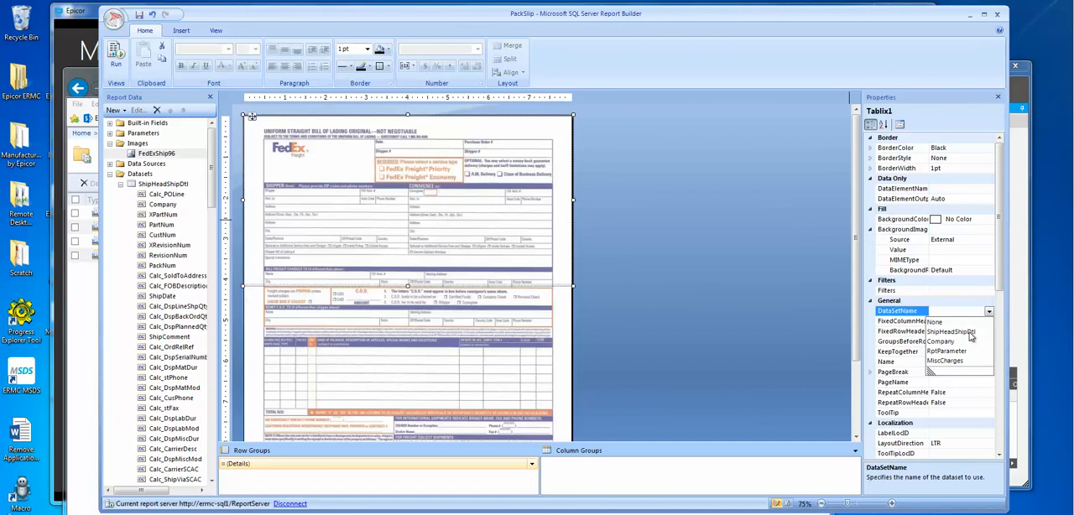
{"action": "left_click", "coordinate": [949, 332]}
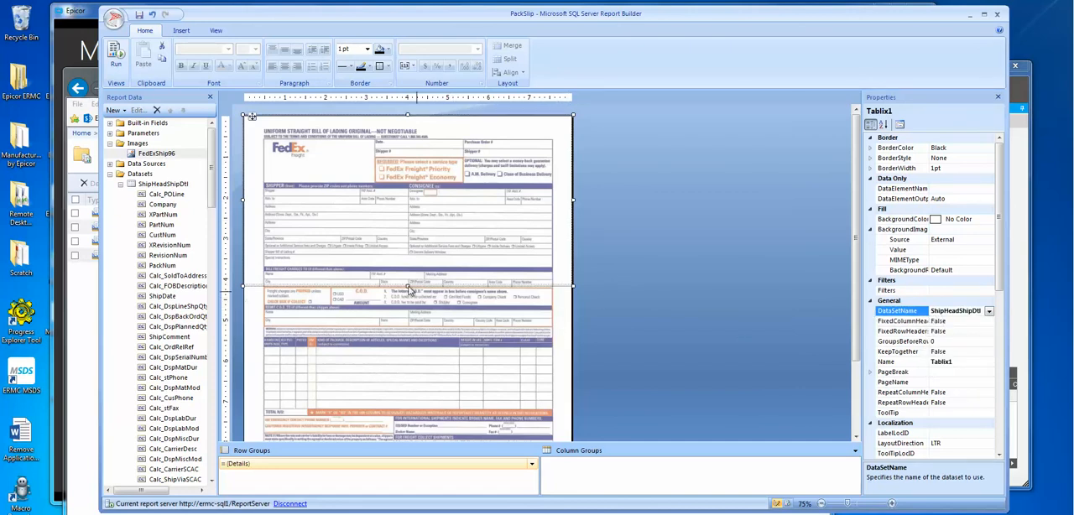
Step: Extend the list's lower edge almost to the bottom of the FedEx form, making it about 9.24 in high
{"action": "left_click_drag", "start_coordinate": [407, 285], "coordinate": [420, 423]}
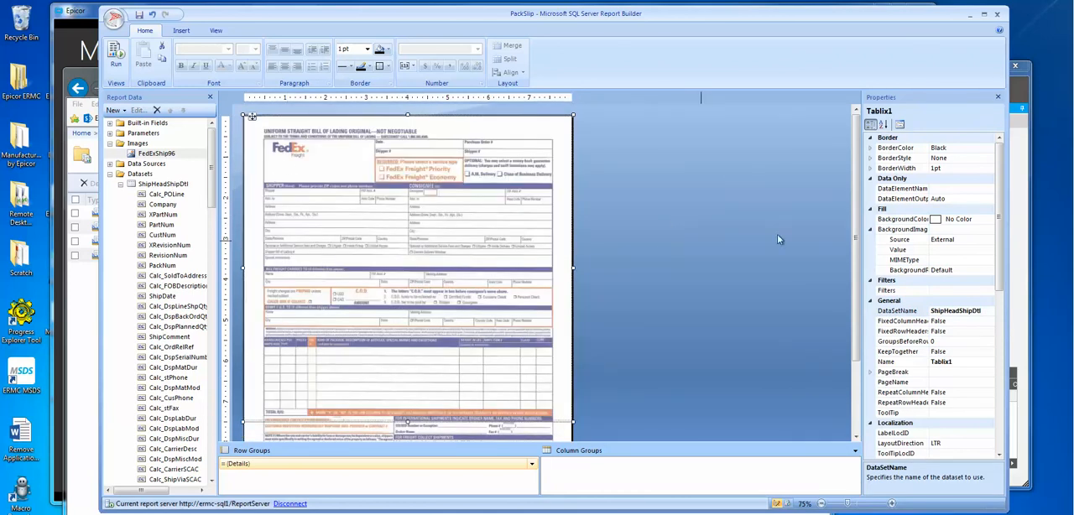
{"action": "scroll", "coordinate": [570, 241], "scroll_direction": "down", "scroll_amount": 3}
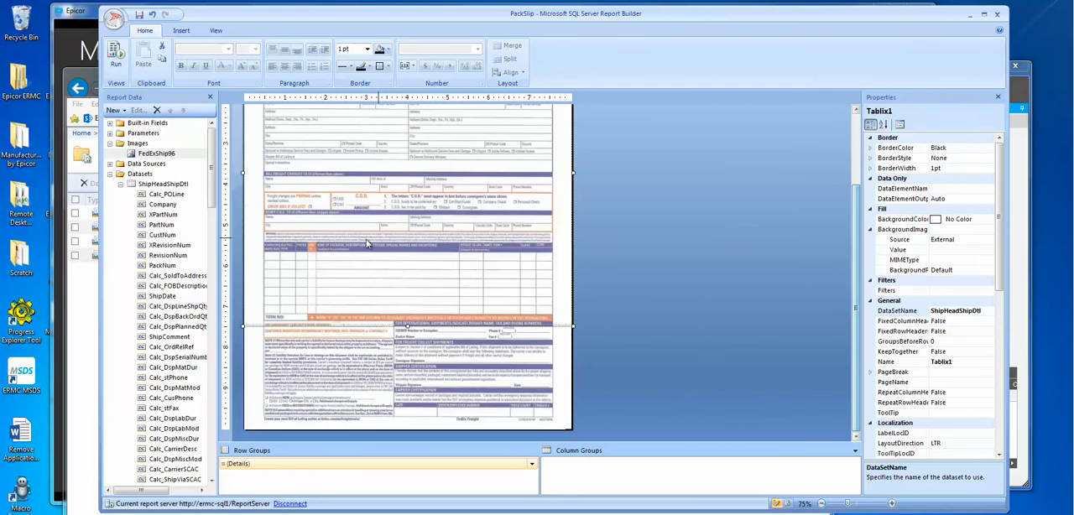
{"action": "left_click_drag", "start_coordinate": [407, 325], "coordinate": [417, 407]}
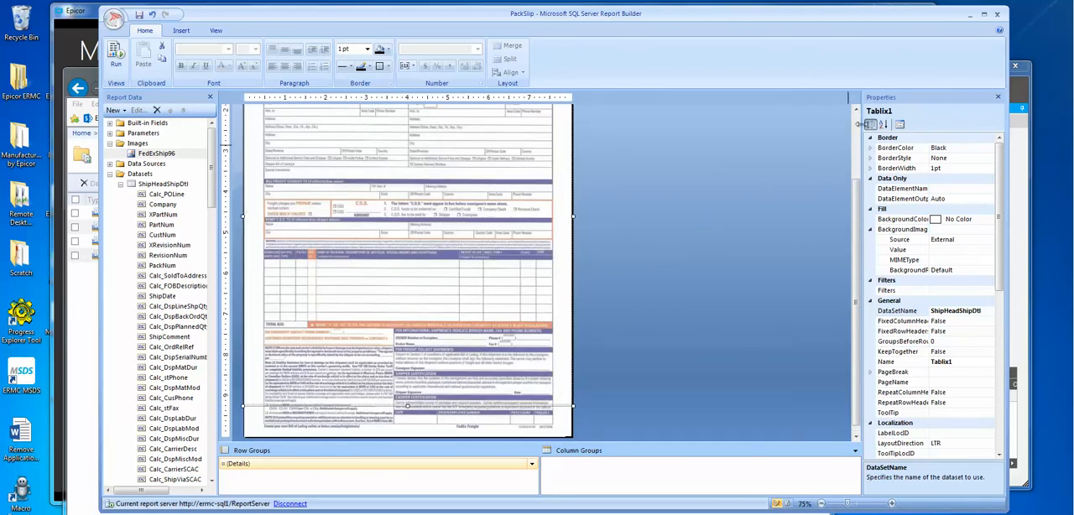
{"action": "scroll", "coordinate": [858, 125], "scroll_direction": "up", "scroll_amount": 3}
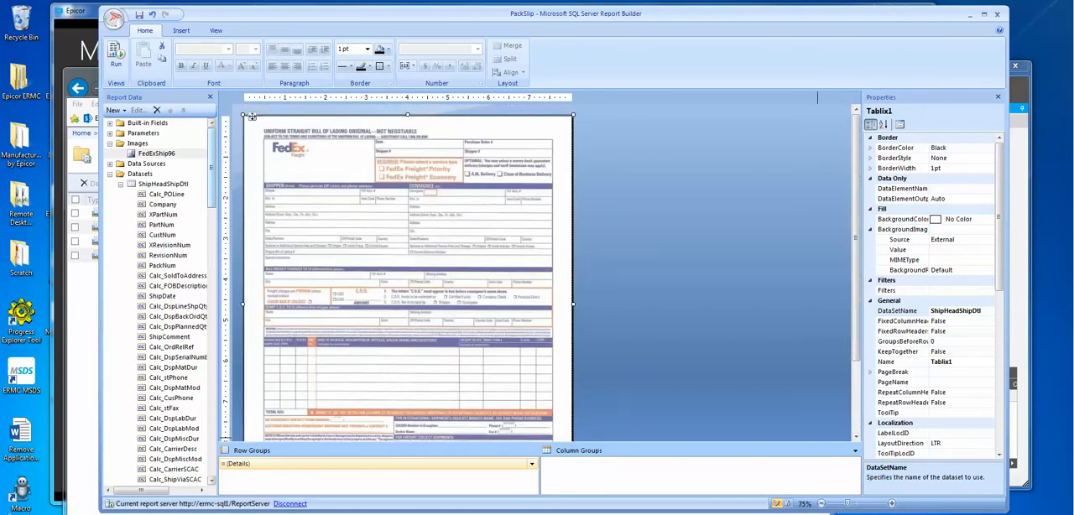
Step: Zoom the FedEx design to 150% and arrange its window beside the original PackSlip report's window
{"action": "left_click", "coordinate": [891, 505]}
{"action": "left_click", "coordinate": [891, 504]}
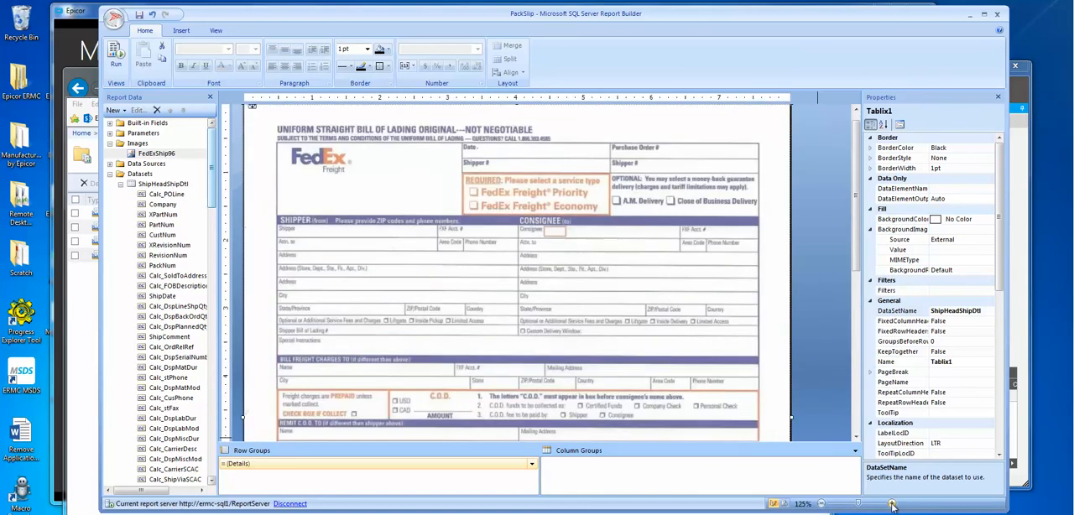
{"action": "left_click", "coordinate": [891, 504]}
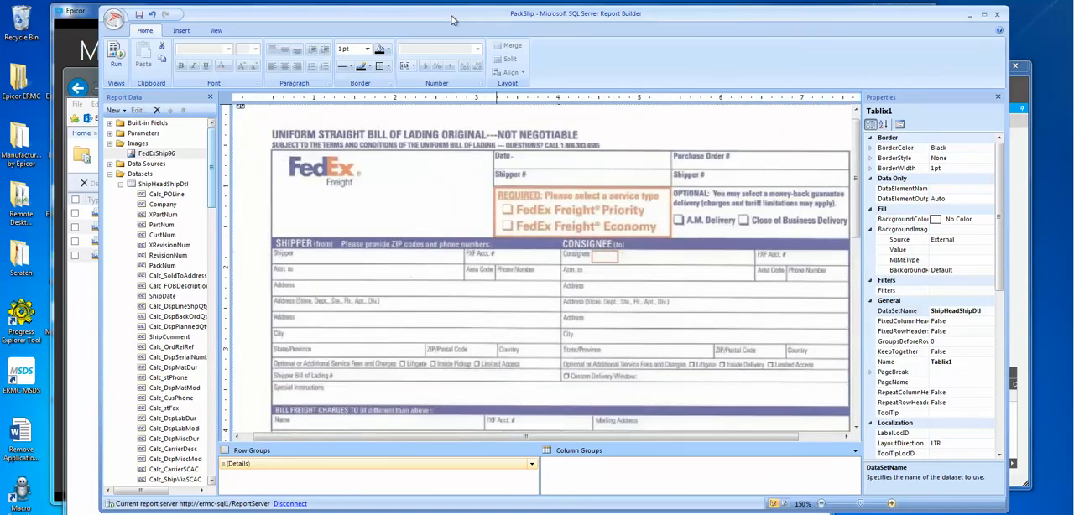
{"action": "left_click_drag", "start_coordinate": [442, 21], "coordinate": [812, 22]}
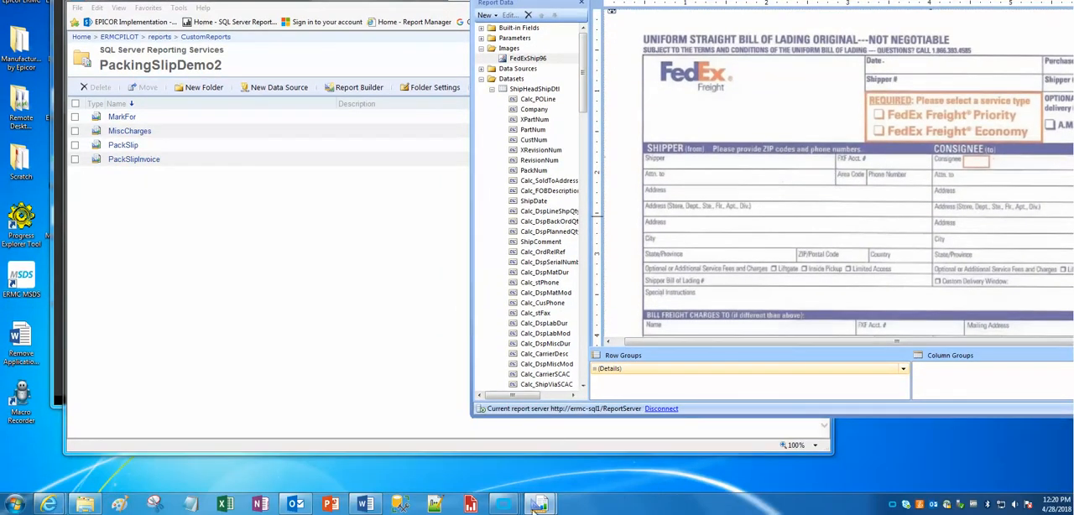
{"action": "mouse_move", "coordinate": [540, 510]}
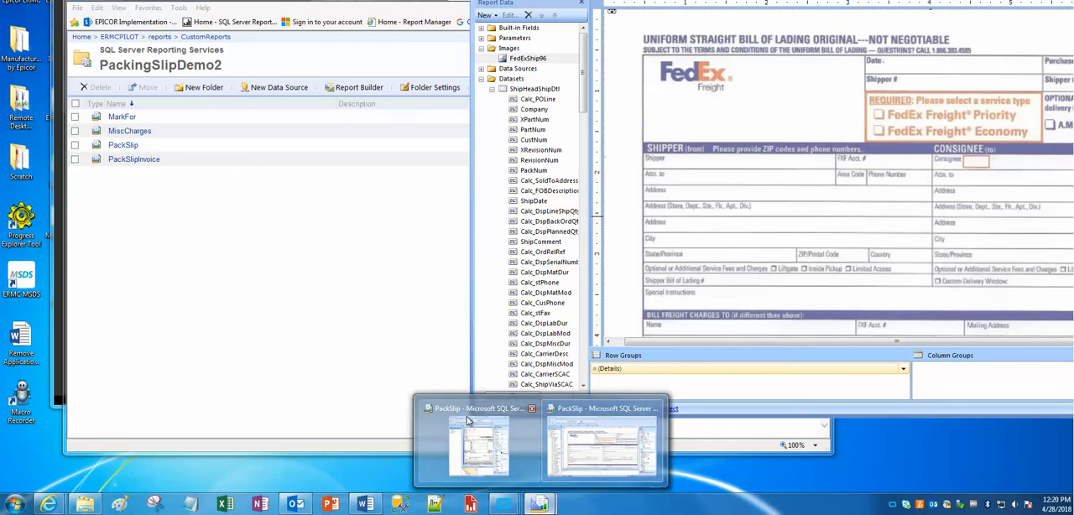
{"action": "mouse_move", "coordinate": [480, 424]}
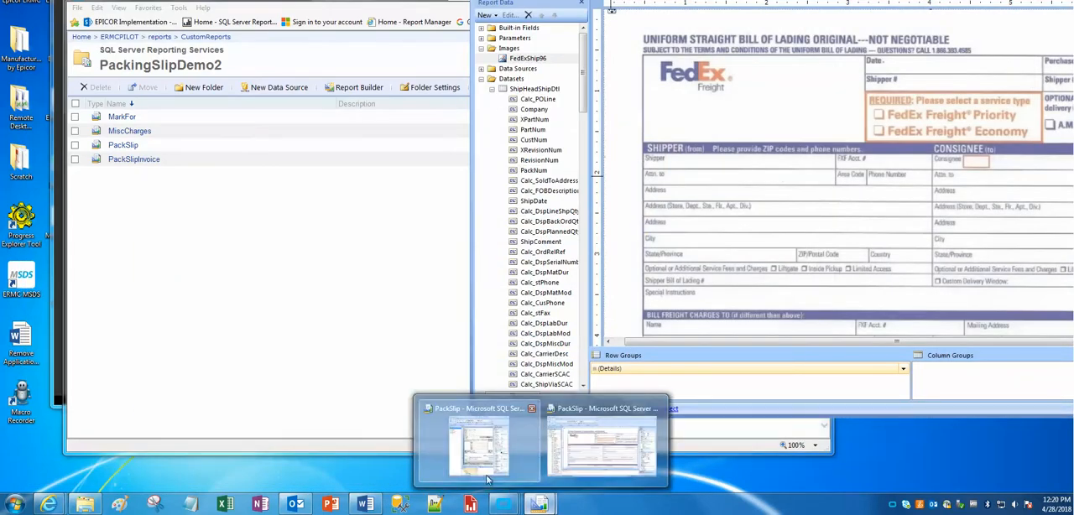
{"action": "left_click", "coordinate": [487, 474]}
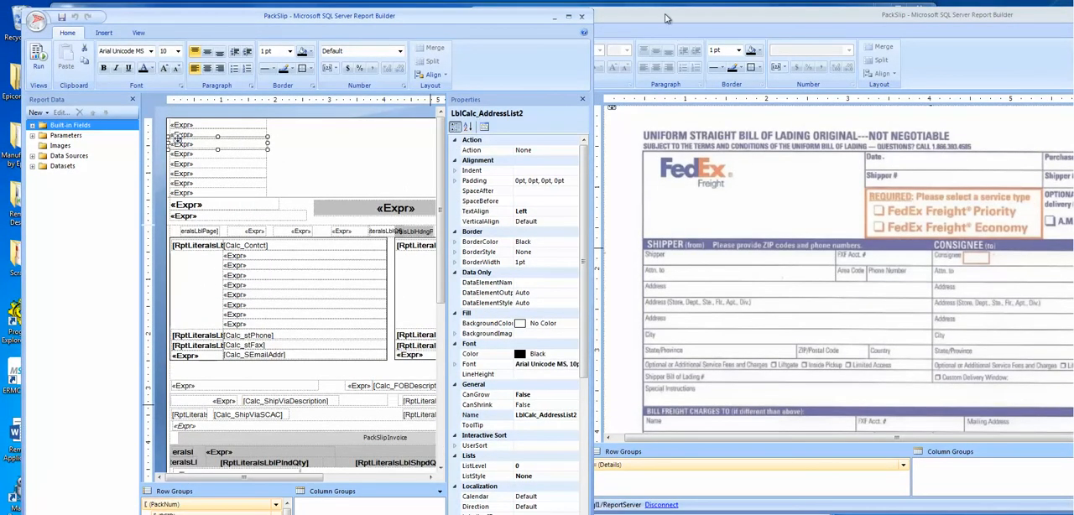
{"action": "left_click_drag", "start_coordinate": [665, 18], "coordinate": [512, 10]}
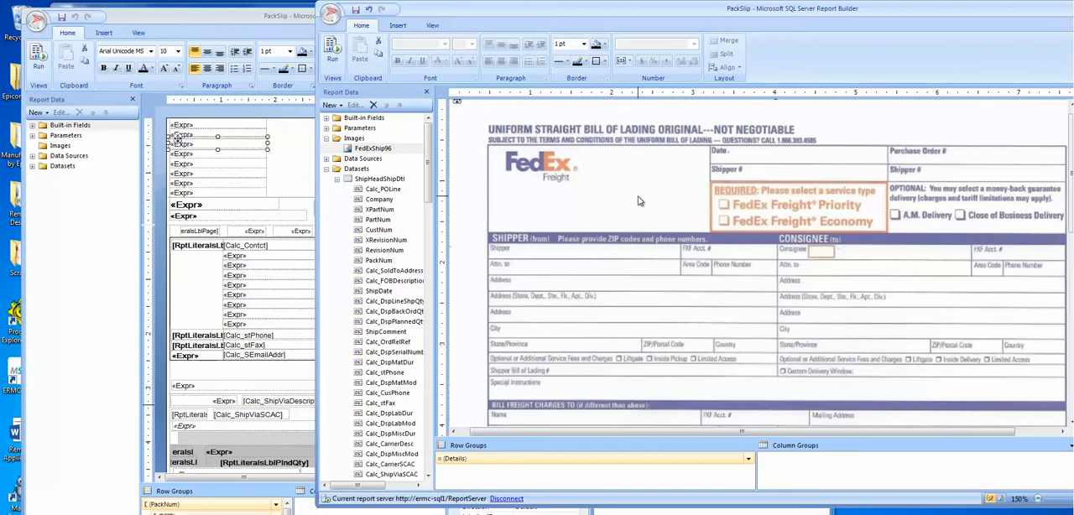
Step: Examine the value expression of the first address text box in the original PackSlip report
{"action": "left_click", "coordinate": [295, 139]}
{"action": "left_click", "coordinate": [219, 127]}
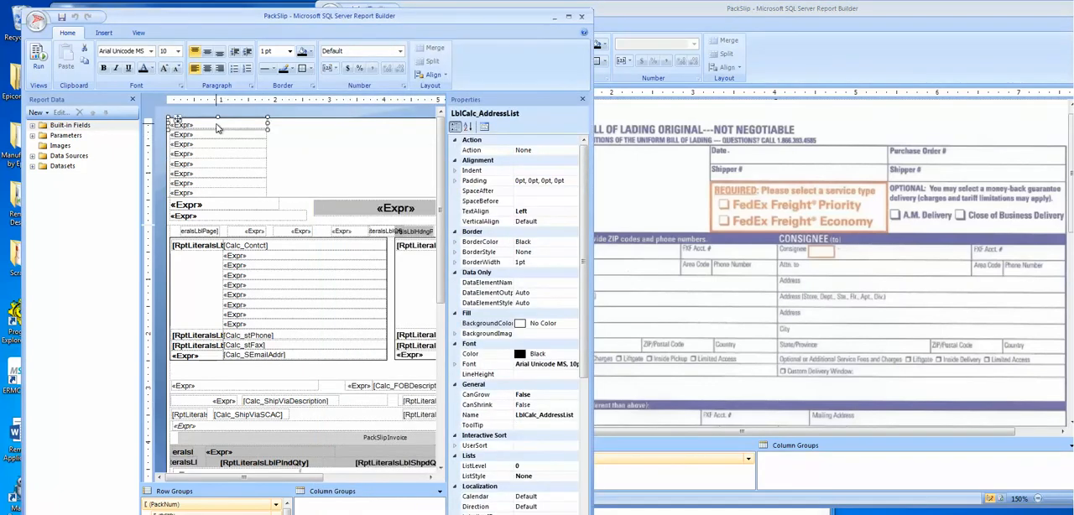
{"action": "right_click", "coordinate": [209, 124]}
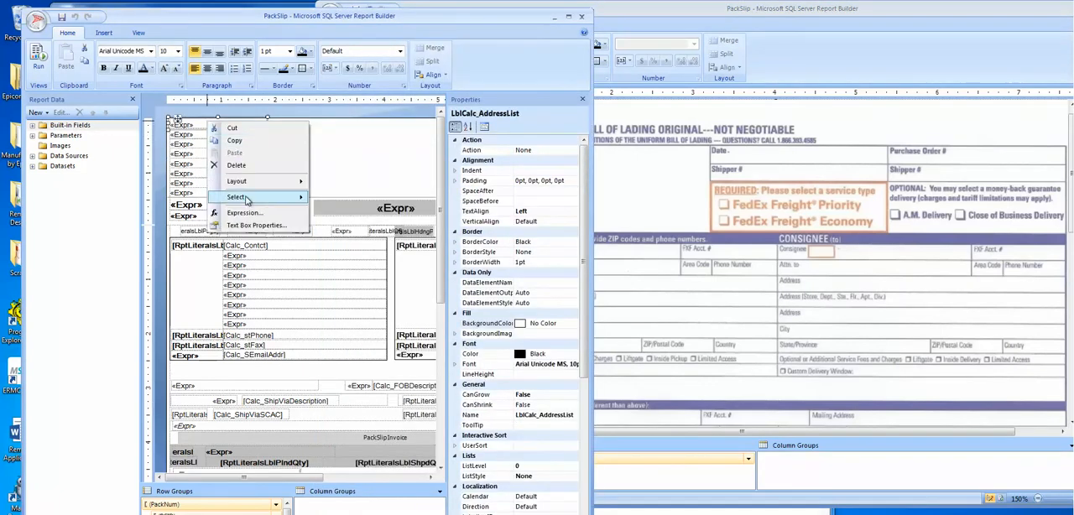
{"action": "left_click", "coordinate": [243, 143]}
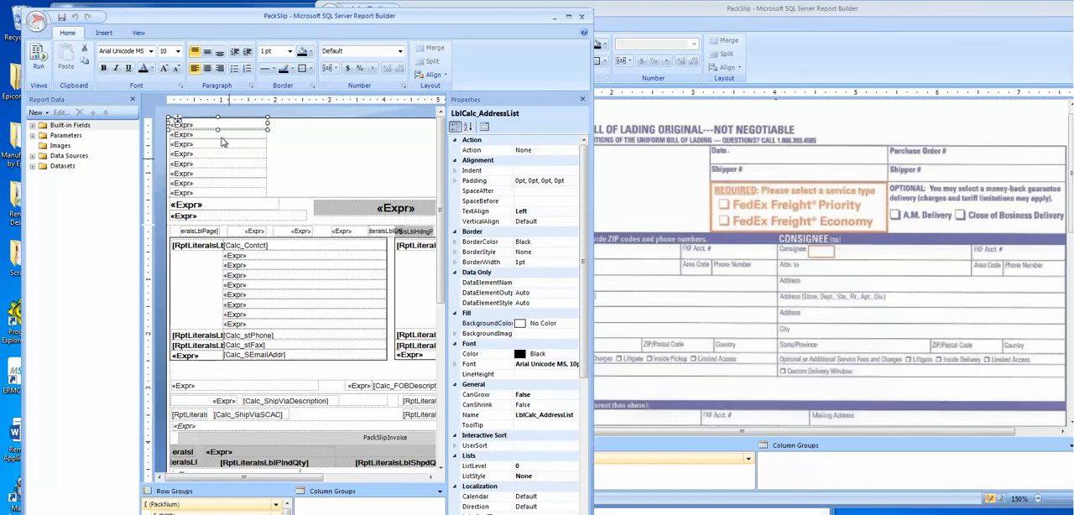
{"action": "right_click", "coordinate": [199, 126]}
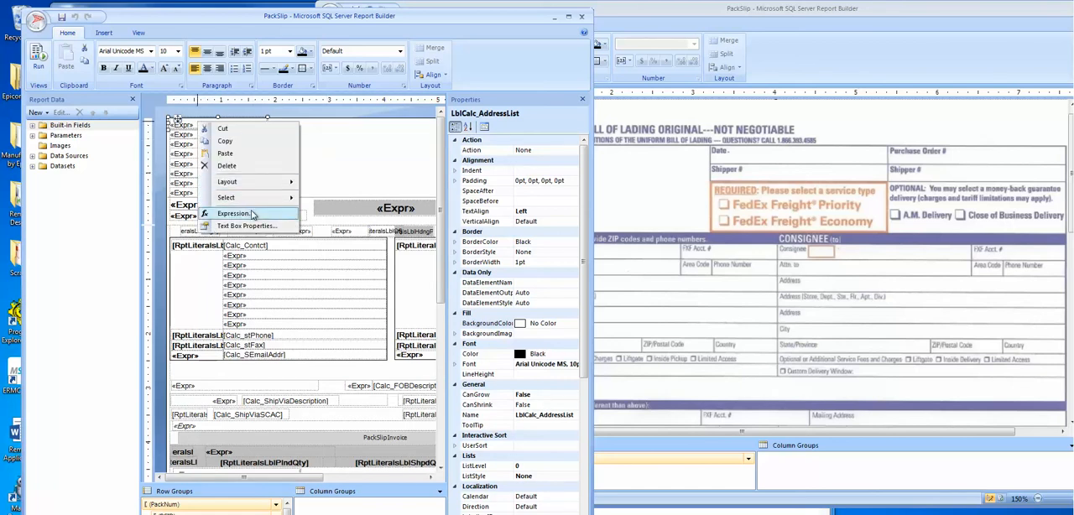
{"action": "left_click", "coordinate": [243, 213]}
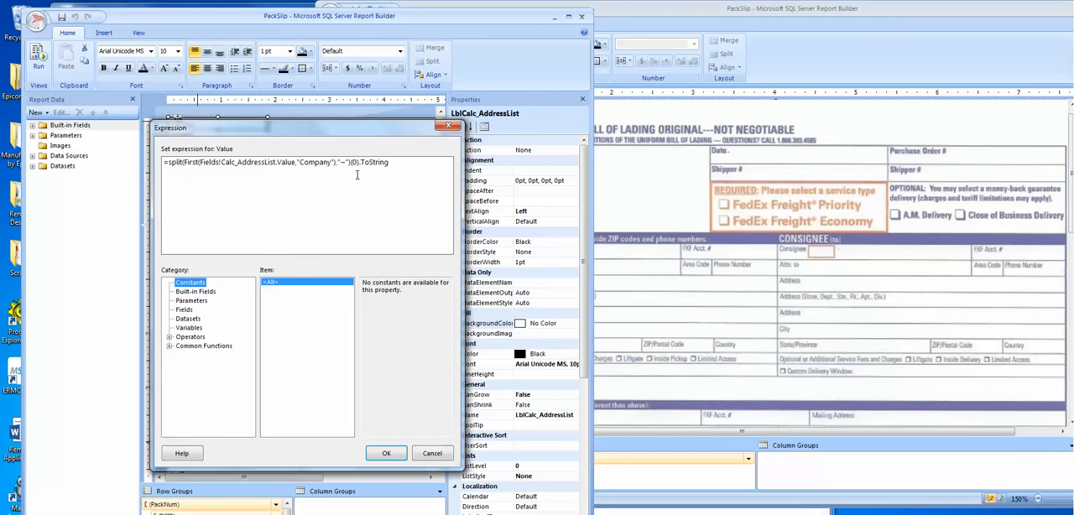
{"action": "left_click", "coordinate": [448, 126]}
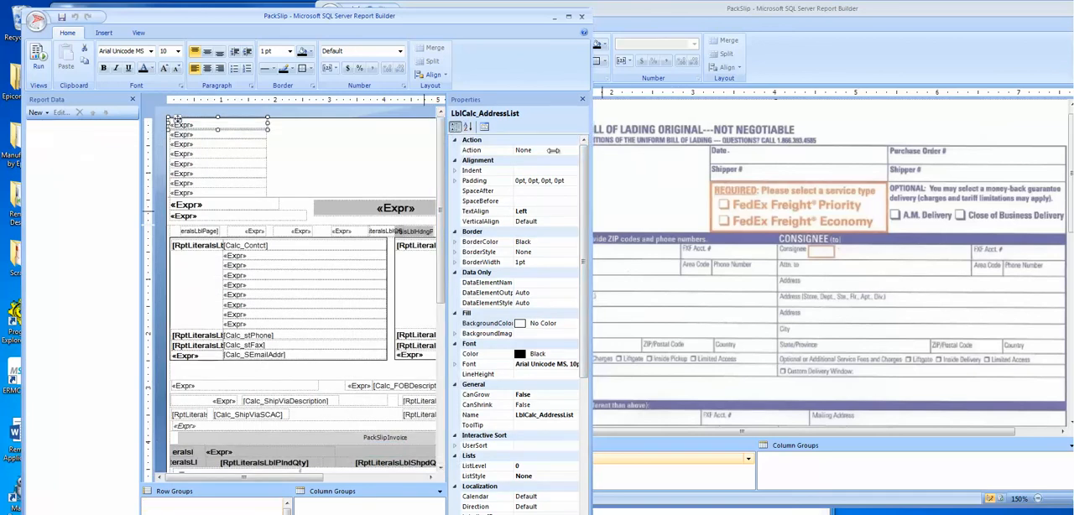
Step: Narrow the original report's window, copy its first address text box into the FedEx list, and place it on the Shipper line
{"action": "left_click_drag", "start_coordinate": [591, 151], "coordinate": [436, 172]}
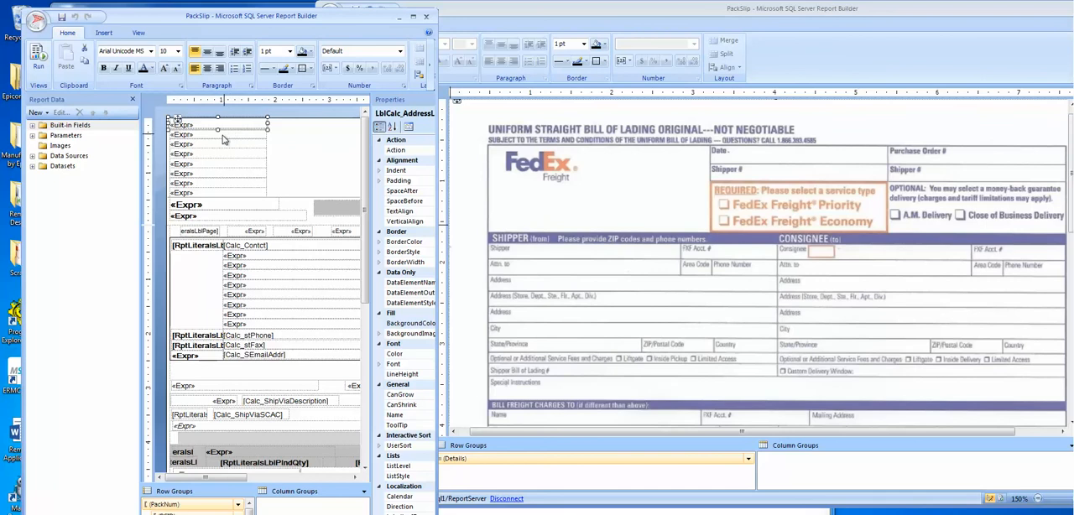
{"action": "left_click", "coordinate": [216, 131]}
{"action": "left_click", "coordinate": [207, 124]}
{"action": "right_click", "coordinate": [202, 122]}
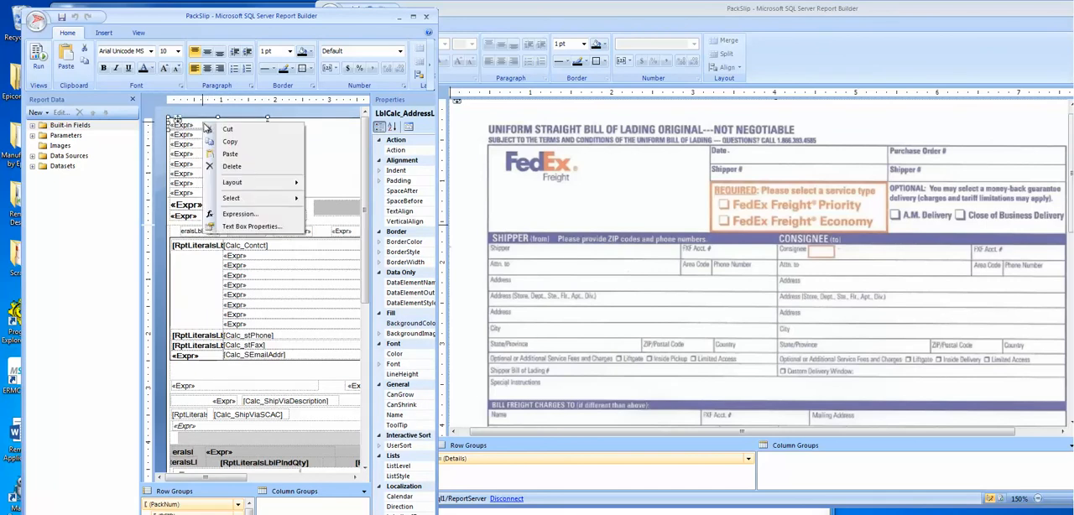
{"action": "left_click", "coordinate": [243, 147]}
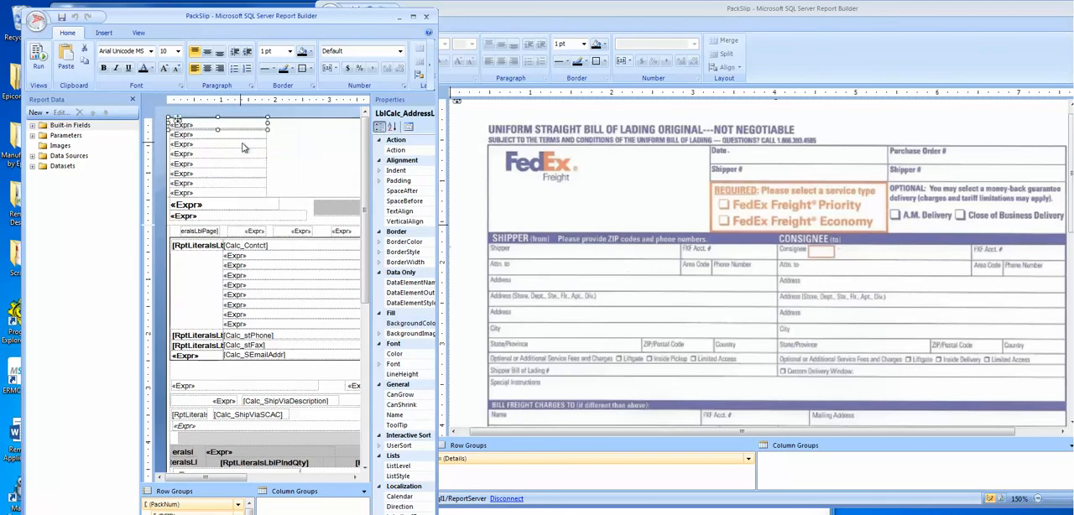
{"action": "right_click", "coordinate": [543, 254]}
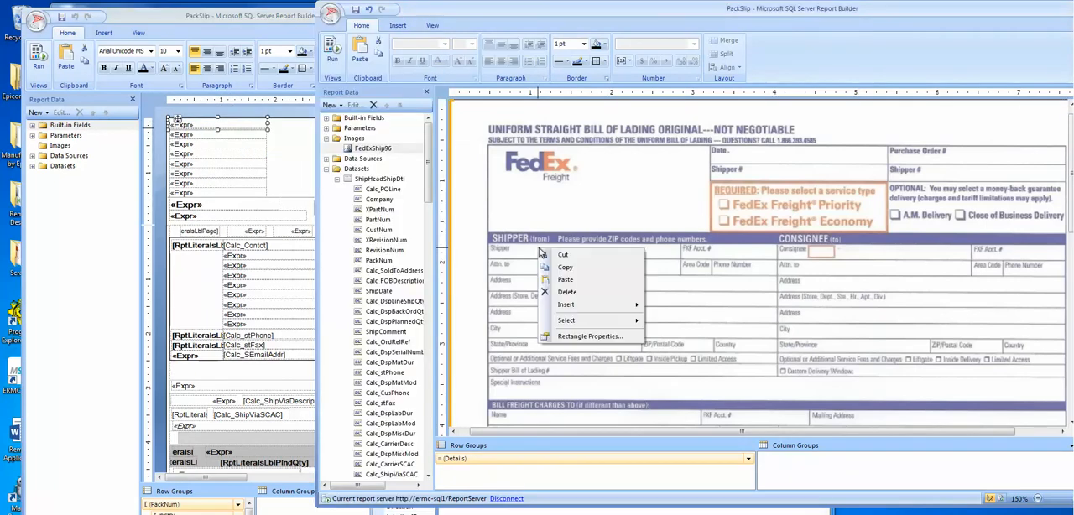
{"action": "left_click", "coordinate": [568, 282]}
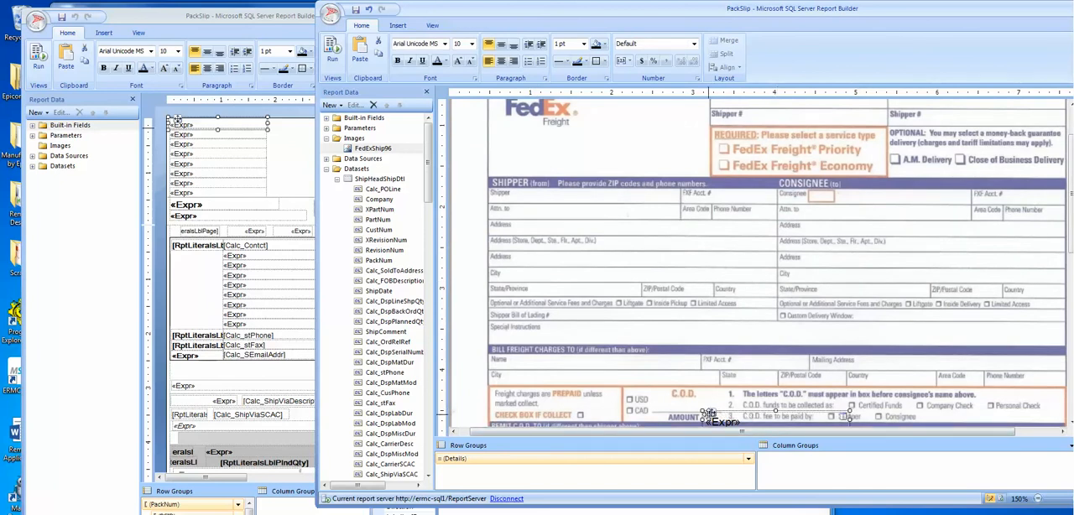
{"action": "left_click_drag", "start_coordinate": [710, 415], "coordinate": [524, 186]}
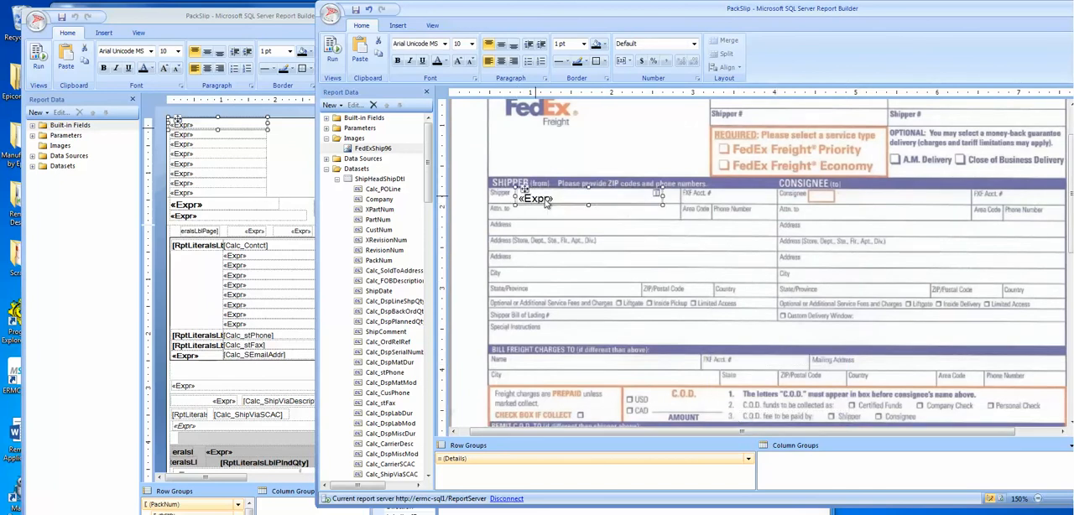
Step: Try to copy the original report's second address text box into the FedEx list below the Shipper text box
{"action": "right_click", "coordinate": [210, 134]}
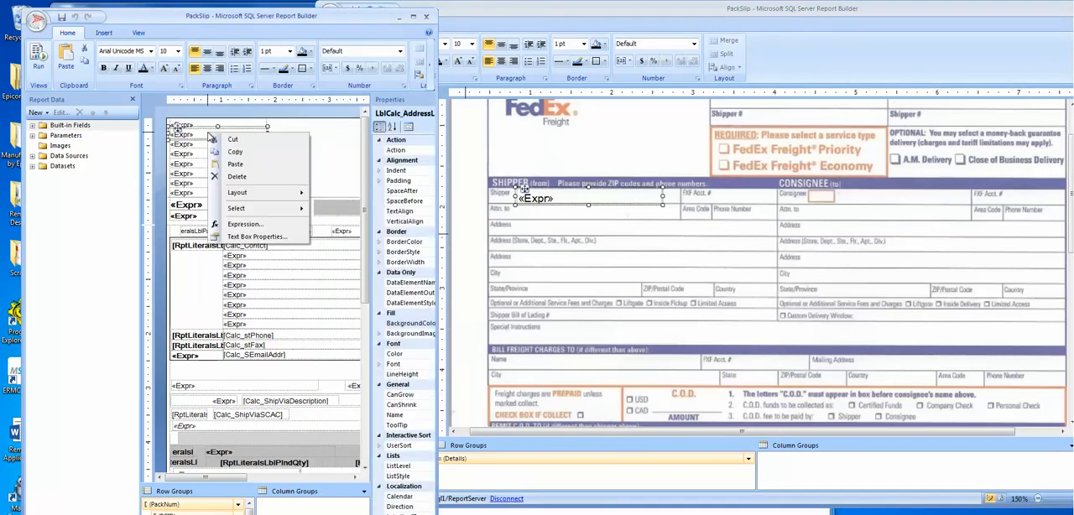
{"action": "left_click", "coordinate": [252, 152]}
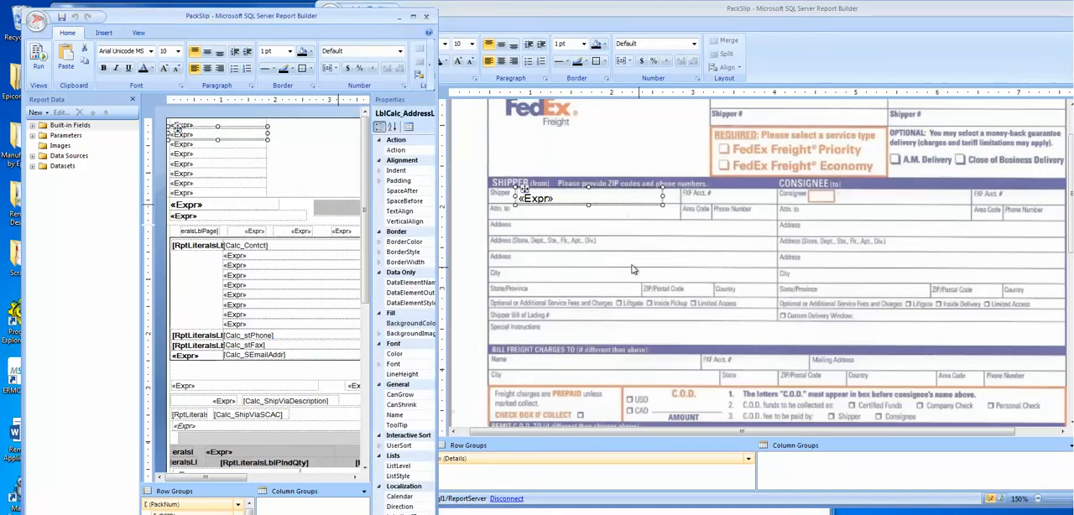
{"action": "right_click", "coordinate": [535, 223]}
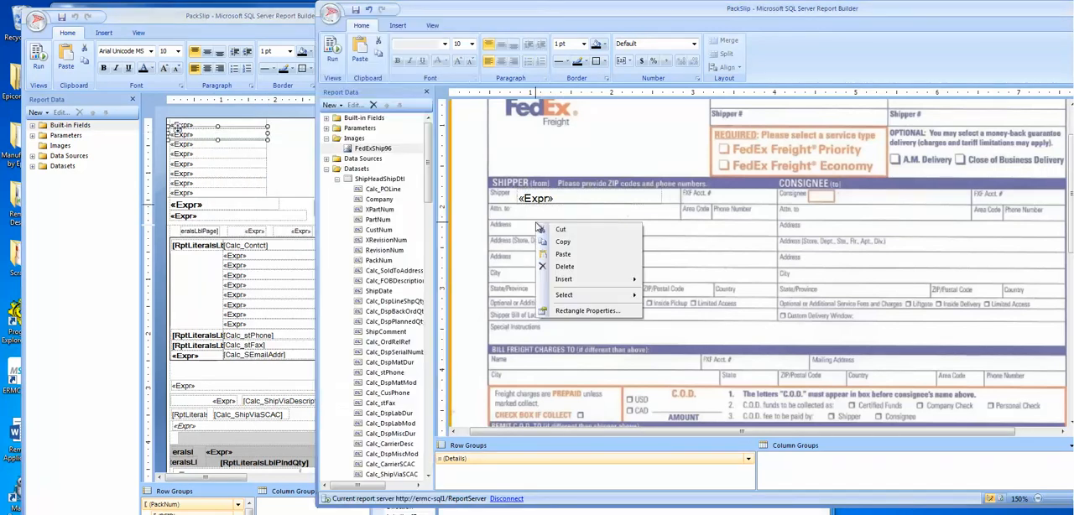
{"action": "left_click", "coordinate": [571, 249]}
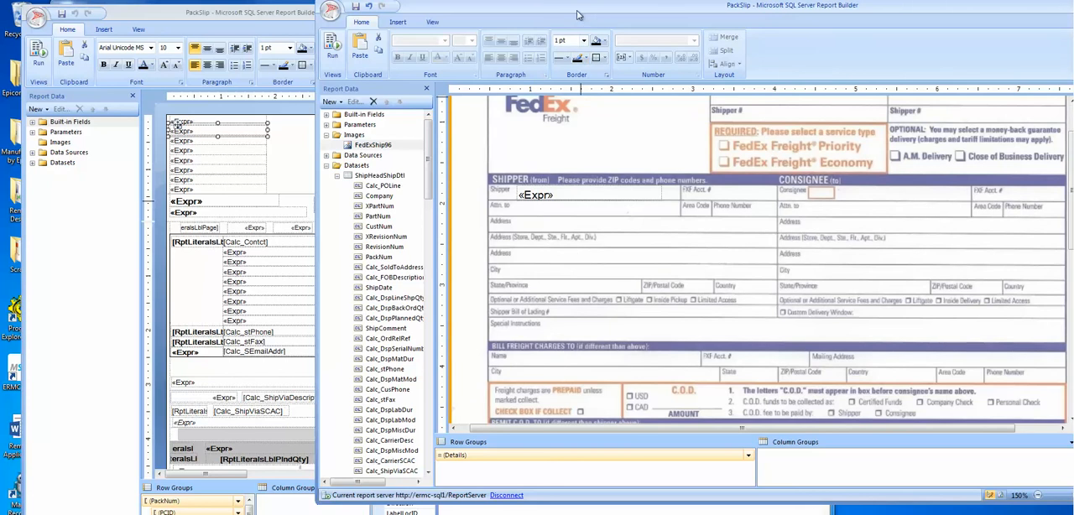
{"action": "left_click_drag", "start_coordinate": [580, 13], "coordinate": [450, 23]}
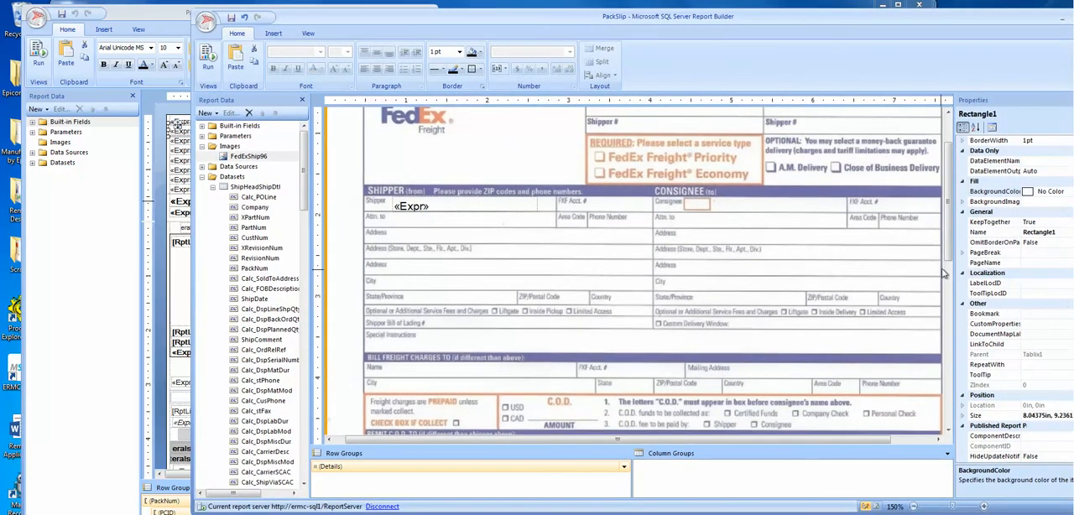
{"action": "scroll", "coordinate": [948, 270], "scroll_direction": "down", "scroll_amount": 3}
{"action": "left_click_drag", "start_coordinate": [959, 270], "coordinate": [997, 173]}
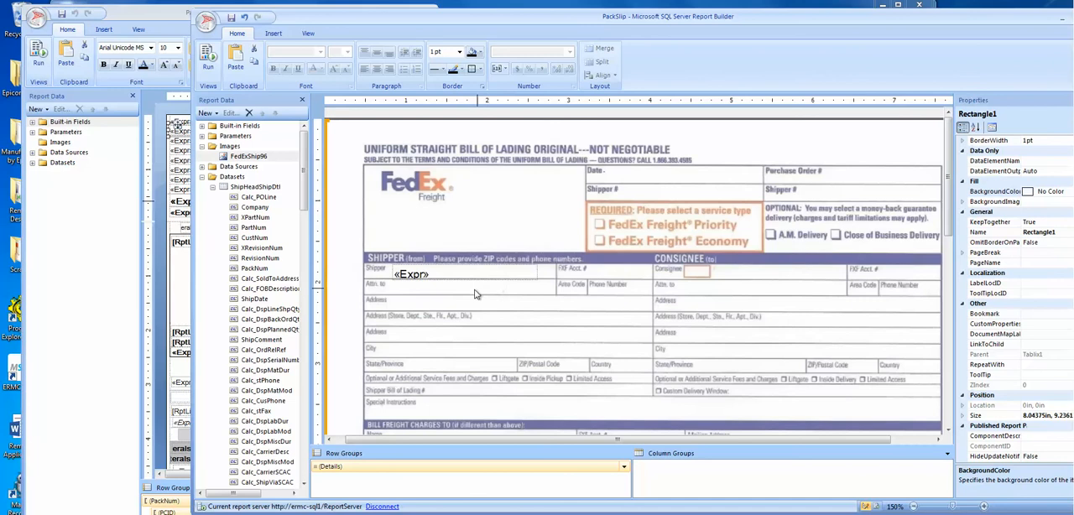
{"action": "right_click", "coordinate": [508, 313]}
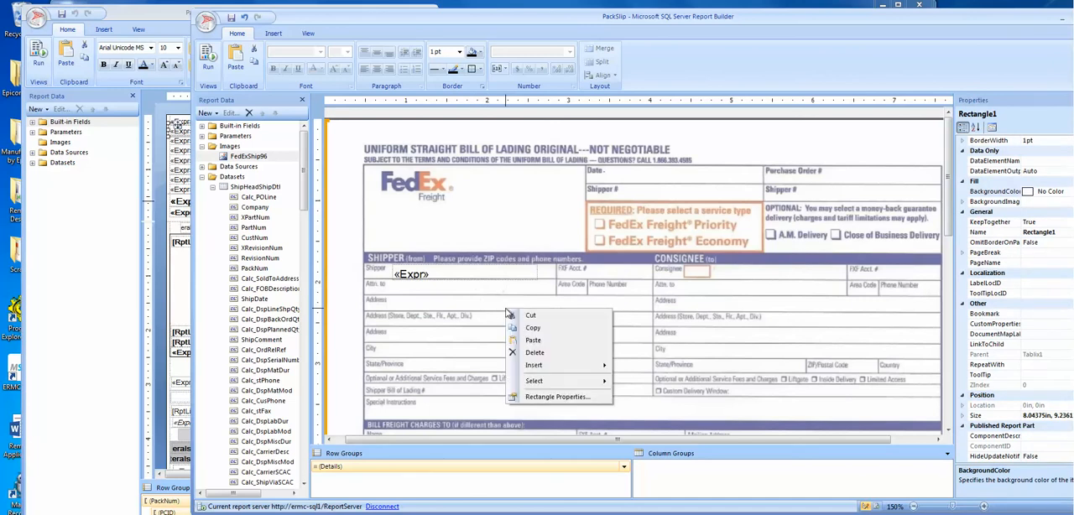
{"action": "left_click", "coordinate": [560, 341]}
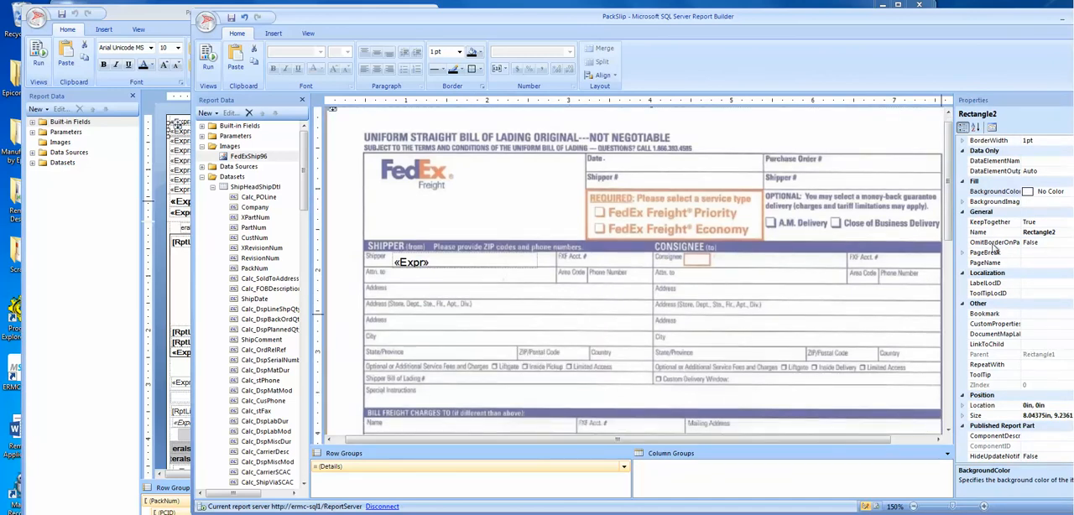
{"action": "left_click_drag", "start_coordinate": [951, 212], "coordinate": [1007, 188]}
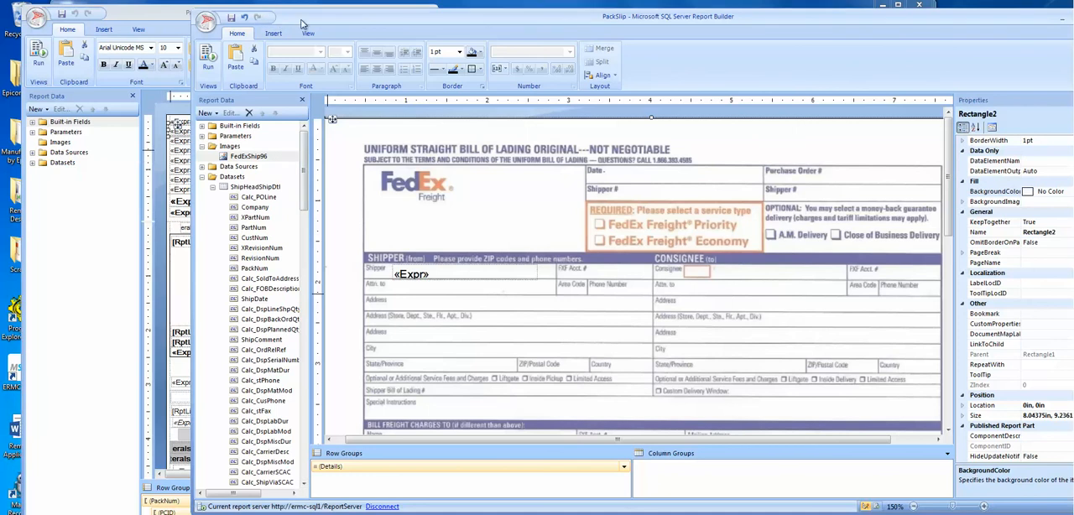
Step: Move the FedEx design window aside, copy the original report's second address text box into the list, and place it on the first Shipper Address line
{"action": "left_click_drag", "start_coordinate": [304, 24], "coordinate": [326, 20]}
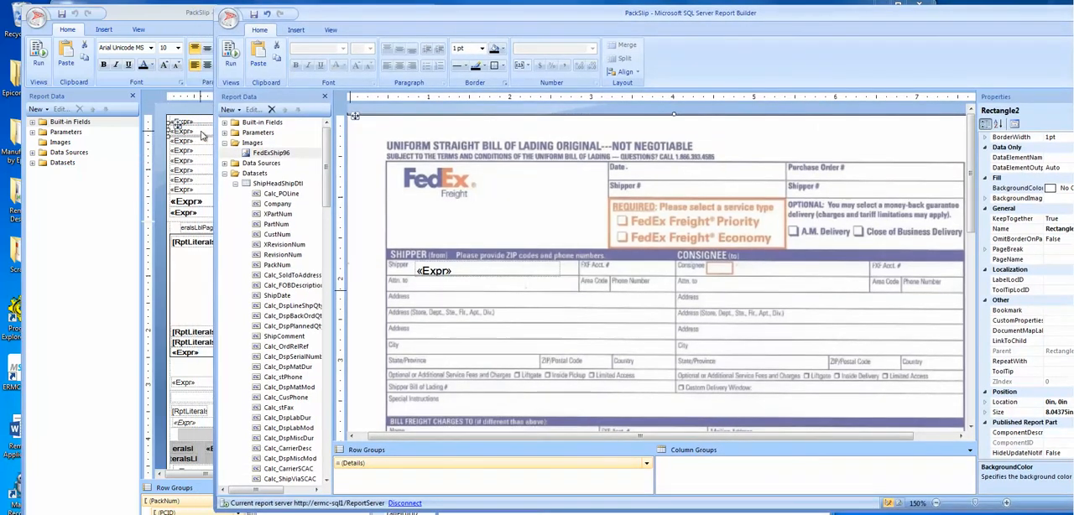
{"action": "right_click", "coordinate": [198, 130]}
{"action": "left_click", "coordinate": [227, 153]}
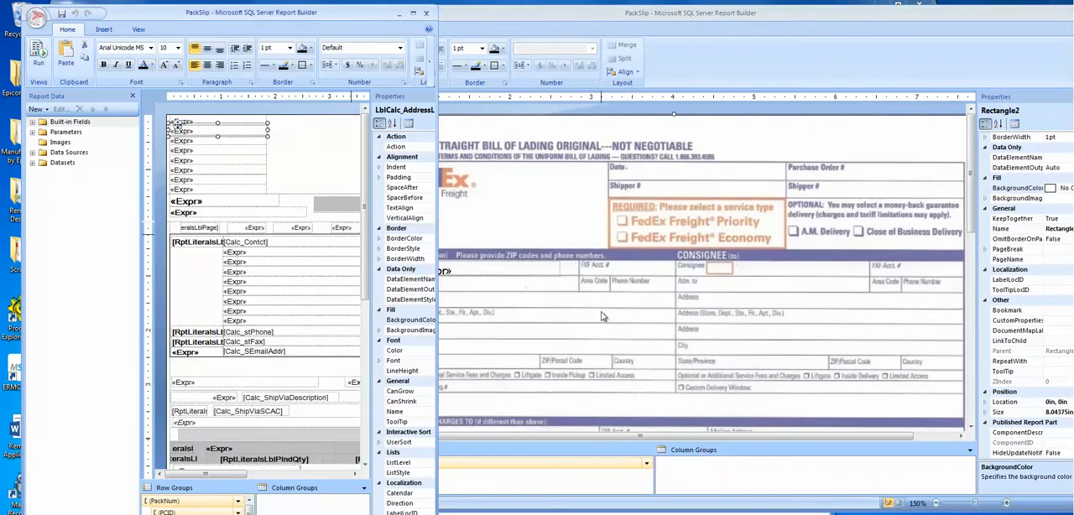
{"action": "left_click", "coordinate": [626, 323]}
{"action": "right_click", "coordinate": [661, 321]}
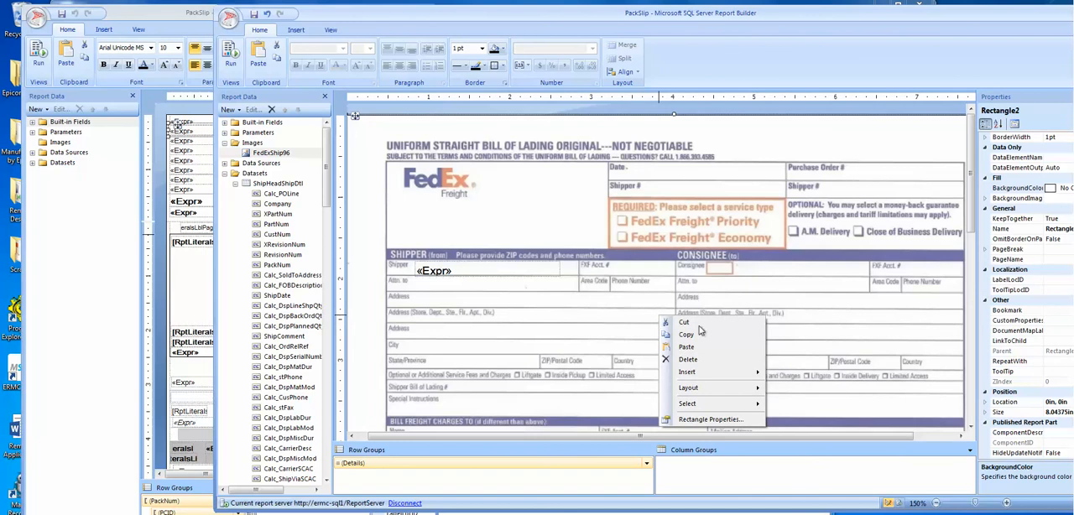
{"action": "left_click", "coordinate": [718, 347]}
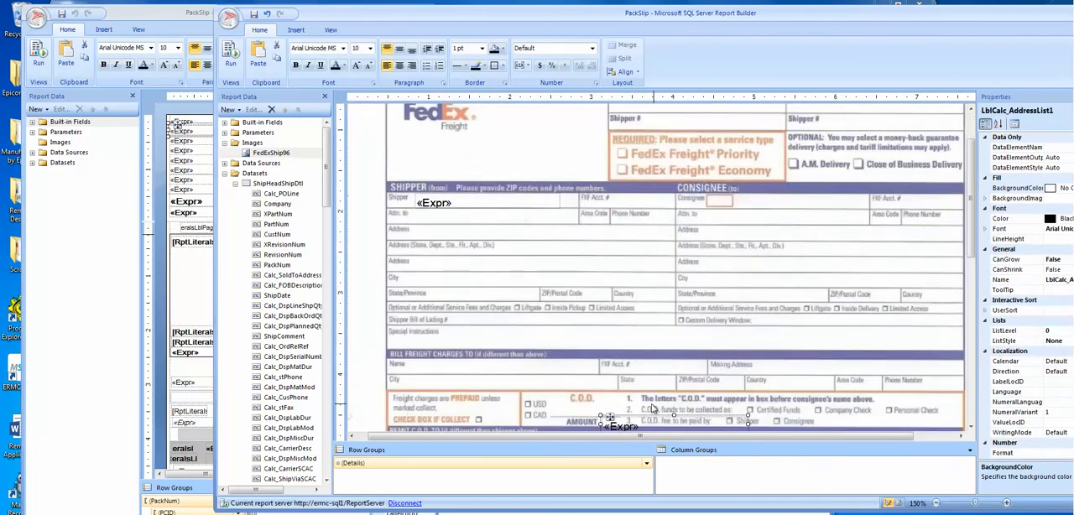
{"action": "left_click_drag", "start_coordinate": [610, 416], "coordinate": [427, 223]}
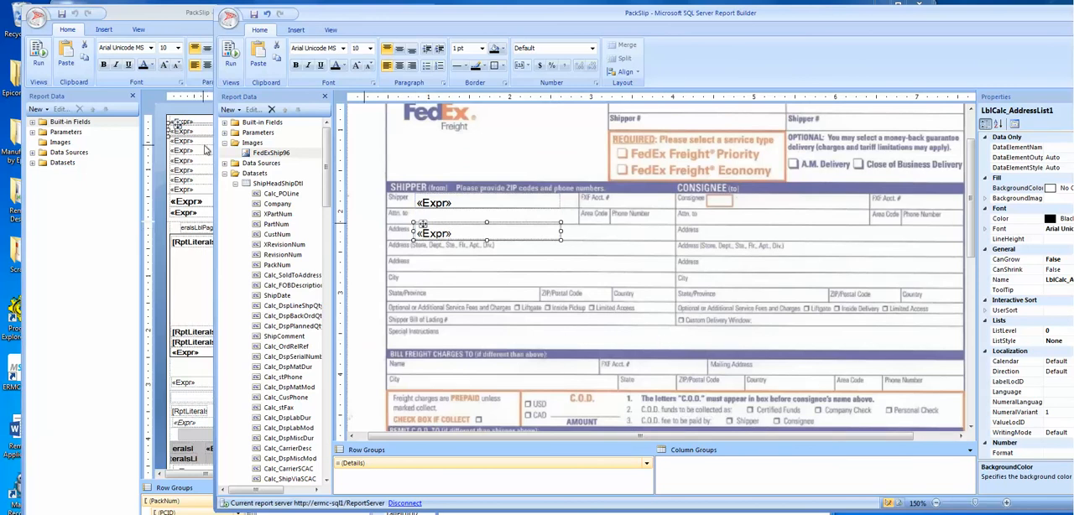
Step: Copy the original report's third address text box into the FedEx list and place it on the Shipper City line
{"action": "left_click", "coordinate": [198, 145]}
{"action": "right_click", "coordinate": [197, 144]}
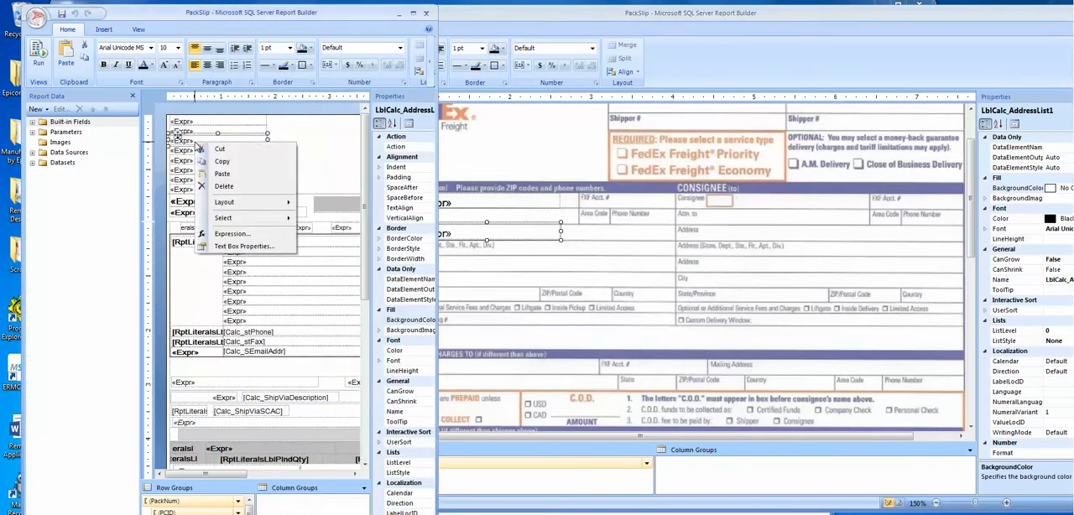
{"action": "left_click", "coordinate": [236, 164]}
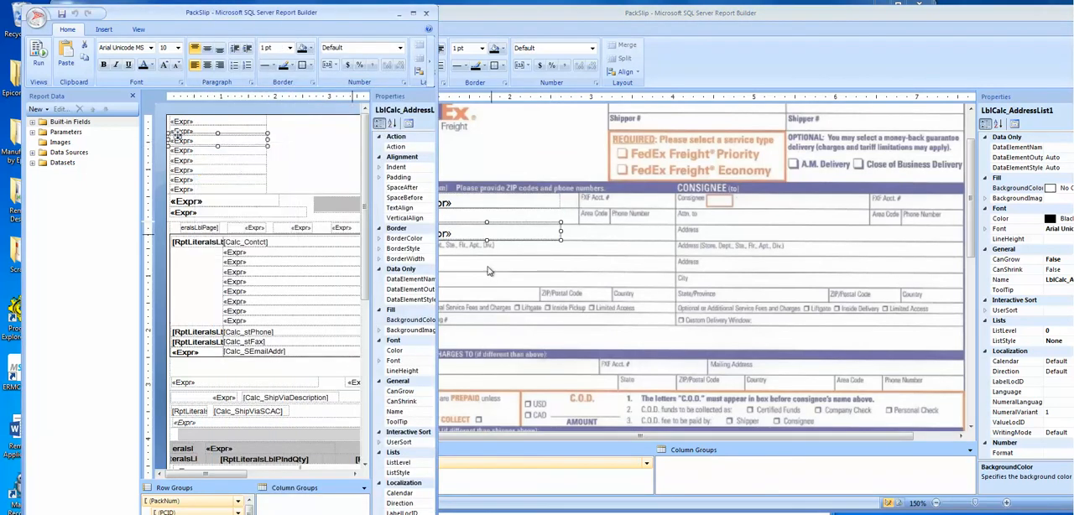
{"action": "left_click", "coordinate": [504, 280]}
{"action": "right_click", "coordinate": [439, 264]}
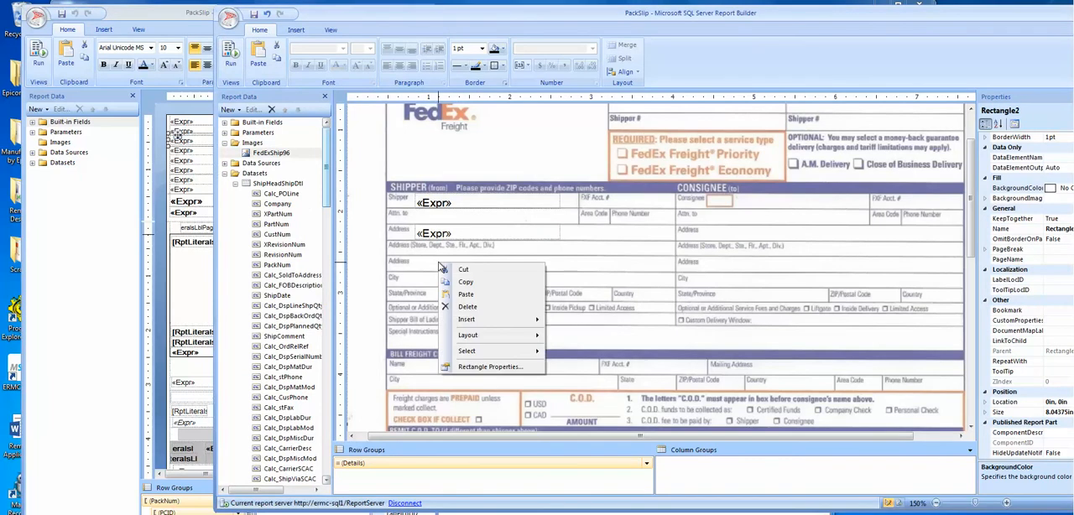
{"action": "left_click", "coordinate": [493, 299]}
{"action": "left_click_drag", "start_coordinate": [610, 416], "coordinate": [428, 271]}
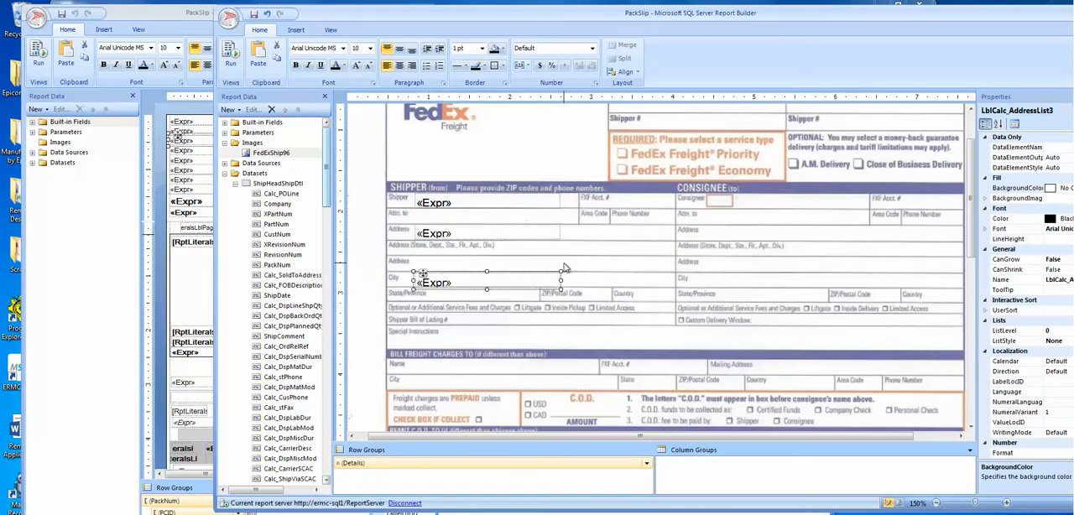
{"action": "left_click", "coordinate": [592, 246]}
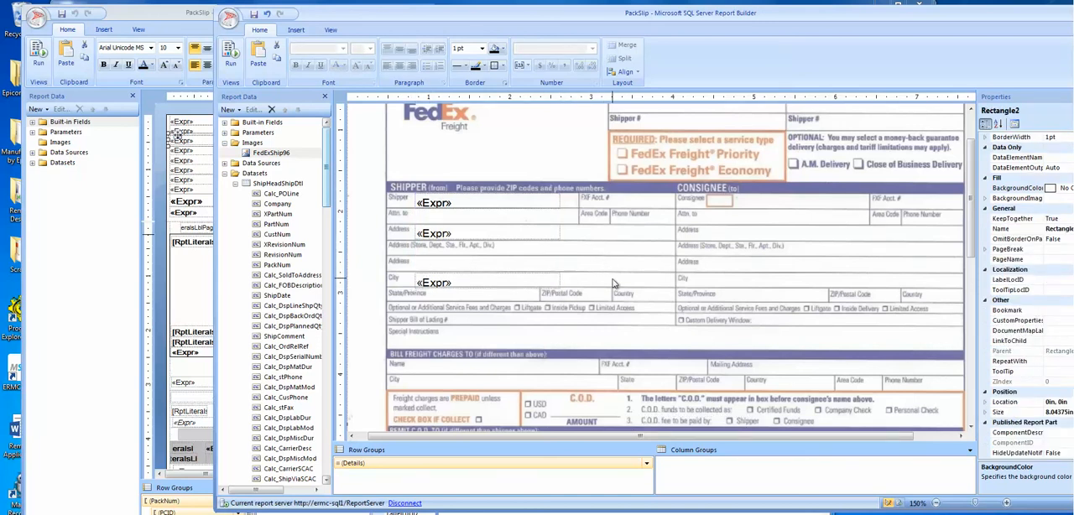
Step: Save the FedEx report design, and preview the packing slip for pack 223 from Customer Shipment Entry using the FedEx - Demo2 report style
{"action": "left_click_drag", "start_coordinate": [369, 14], "coordinate": [247, 12]}
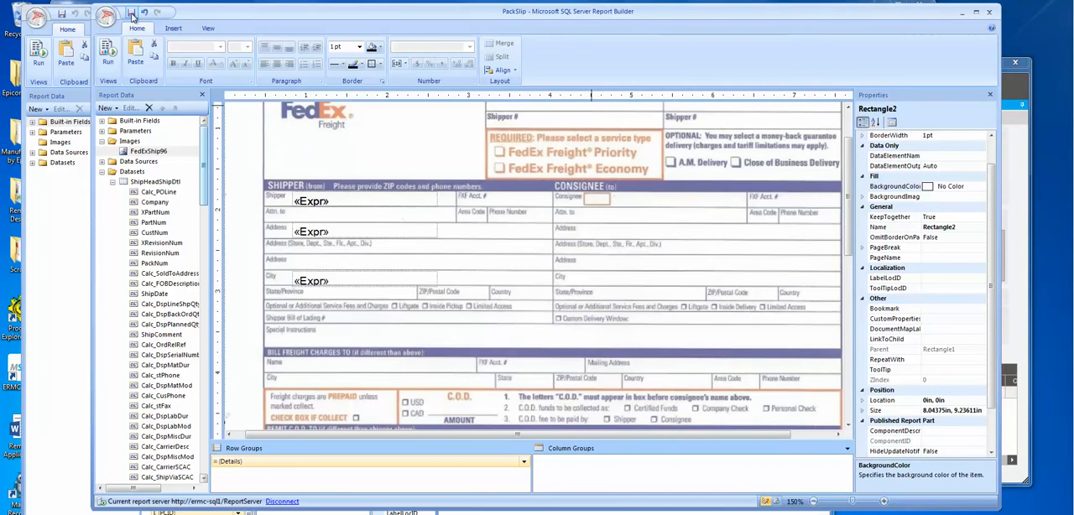
{"action": "left_click", "coordinate": [131, 11]}
{"action": "left_click", "coordinate": [1022, 88]}
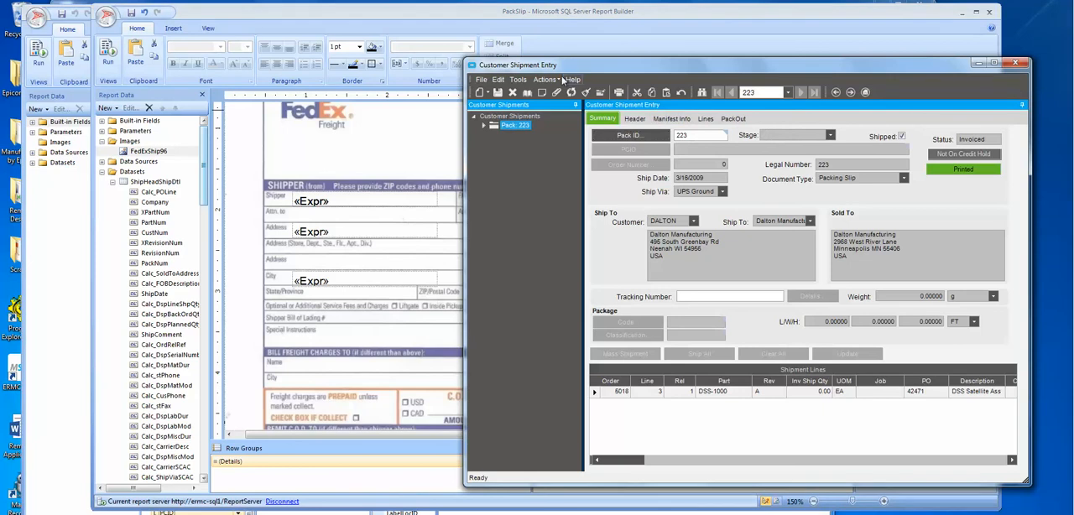
{"action": "left_click", "coordinate": [554, 80]}
{"action": "left_click", "coordinate": [564, 174]}
{"action": "left_click", "coordinate": [586, 382]}
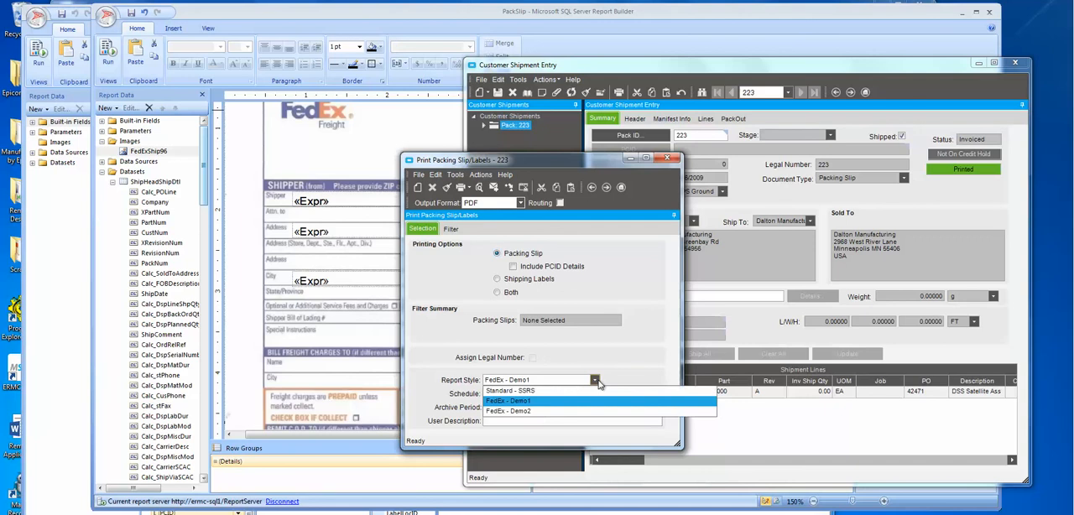
{"action": "left_click", "coordinate": [555, 412]}
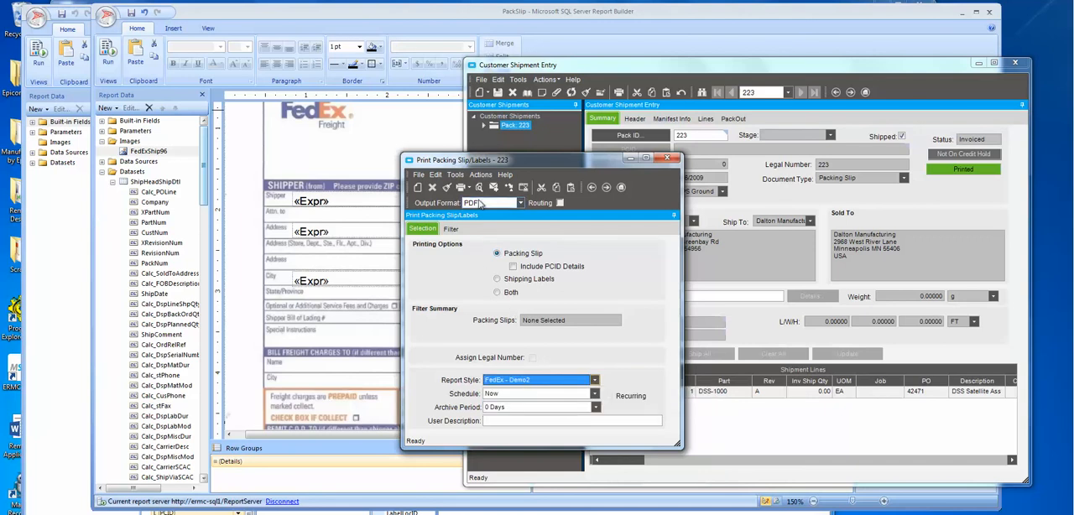
{"action": "left_click", "coordinate": [479, 187]}
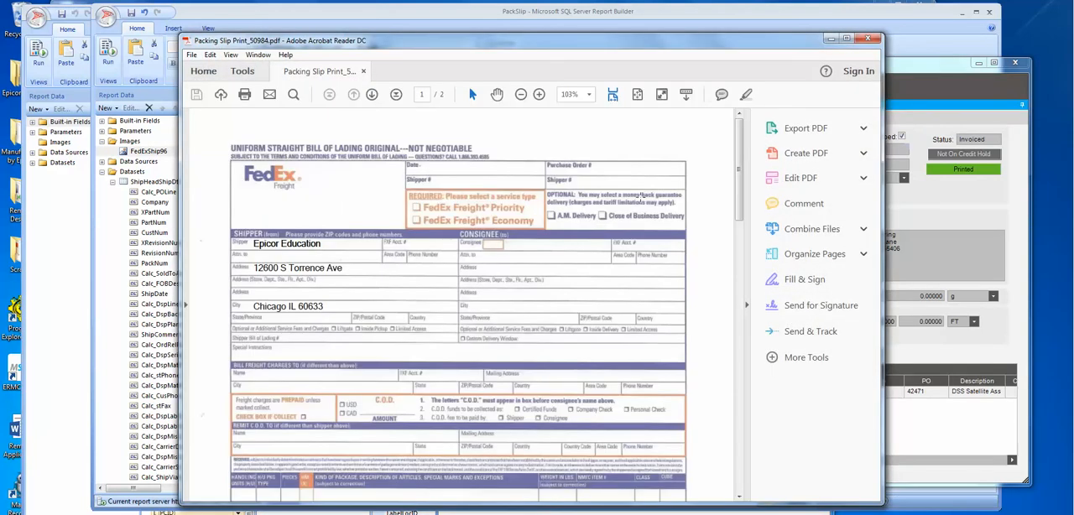
Step: Enlarge the previewed PDF to examine the Shipper name, address and city placement, and close the PDF and the packing slip print dialog
{"action": "left_click", "coordinate": [747, 304]}
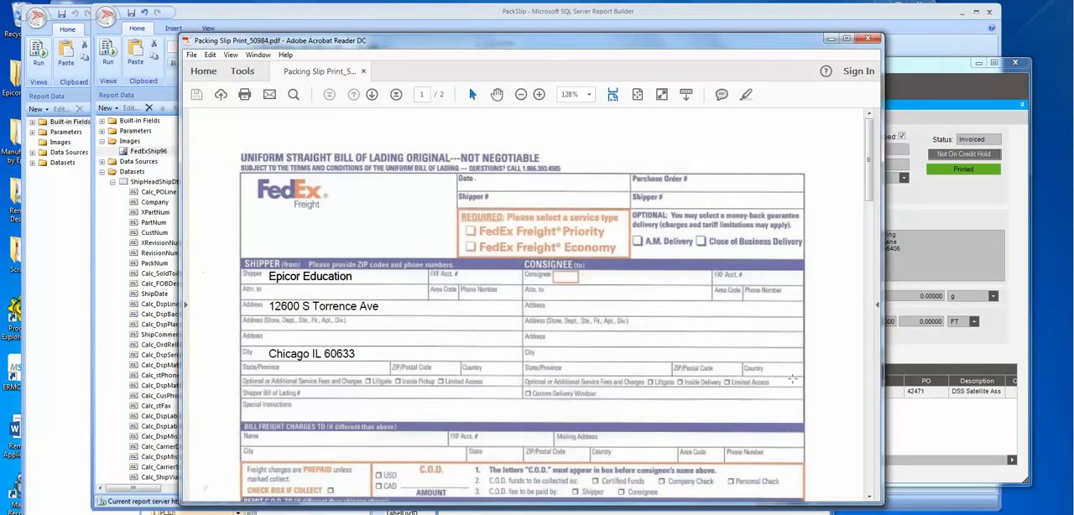
{"action": "left_click_drag", "start_coordinate": [606, 48], "coordinate": [522, 23]}
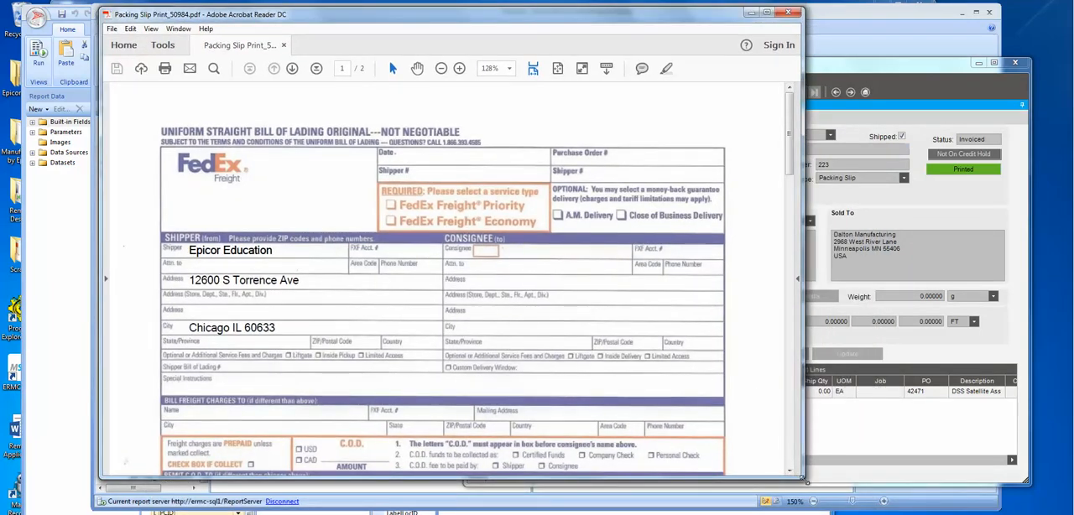
{"action": "left_click_drag", "start_coordinate": [803, 478], "coordinate": [910, 498]}
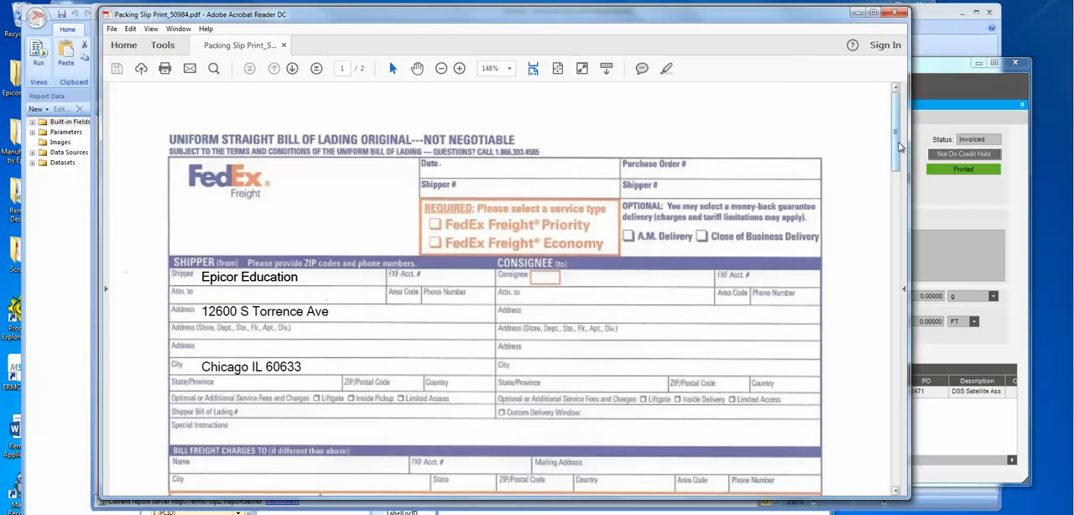
{"action": "mouse_move", "coordinate": [896, 147]}
{"action": "left_mouse_down"}
{"action": "mouse_move", "coordinate": [931, 325]}
{"action": "mouse_move", "coordinate": [937, 314]}
{"action": "mouse_move", "coordinate": [948, 371]}
{"action": "mouse_move", "coordinate": [953, 337]}
{"action": "mouse_move", "coordinate": [994, 453]}
{"action": "mouse_move", "coordinate": [932, 336]}
{"action": "mouse_move", "coordinate": [920, 139]}
{"action": "mouse_move", "coordinate": [921, 155]}
{"action": "mouse_move", "coordinate": [916, 145]}
{"action": "mouse_move", "coordinate": [899, 149]}
{"action": "mouse_move", "coordinate": [899, 186]}
{"action": "mouse_move", "coordinate": [899, 157]}
{"action": "left_mouse_up"}
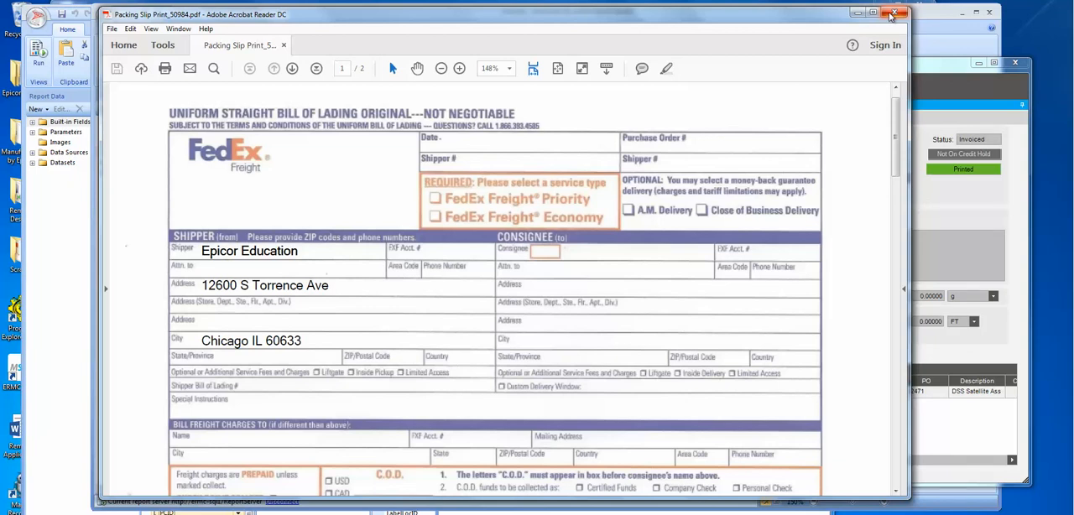
{"action": "left_click", "coordinate": [892, 15]}
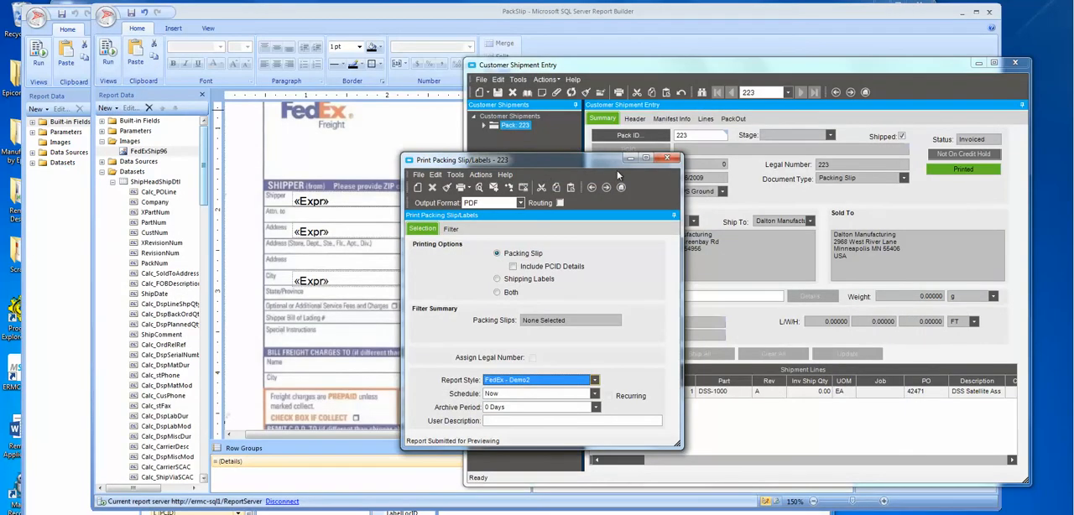
{"action": "left_click", "coordinate": [666, 162]}
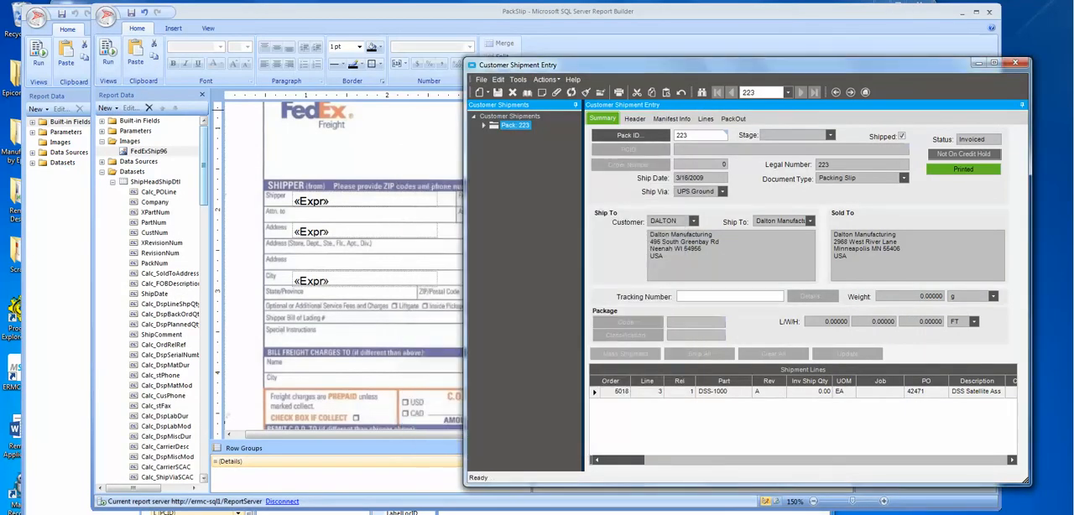
Step: Return to the FedEx report design, select Tablix1, and inspect its general properties and background image settings
{"action": "left_click", "coordinate": [235, 25]}
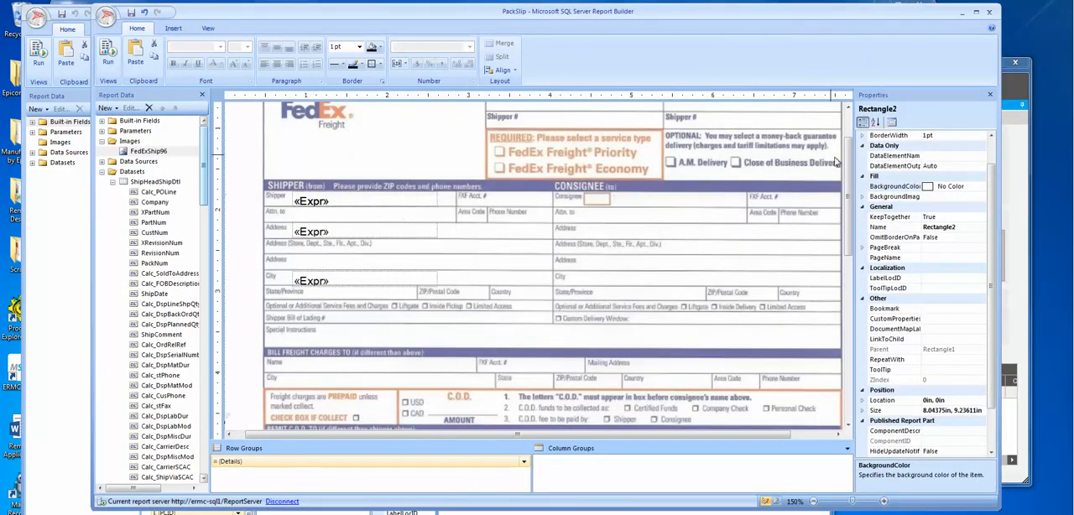
{"action": "left_click", "coordinate": [848, 110]}
{"action": "left_click", "coordinate": [849, 110]}
{"action": "left_click", "coordinate": [303, 193]}
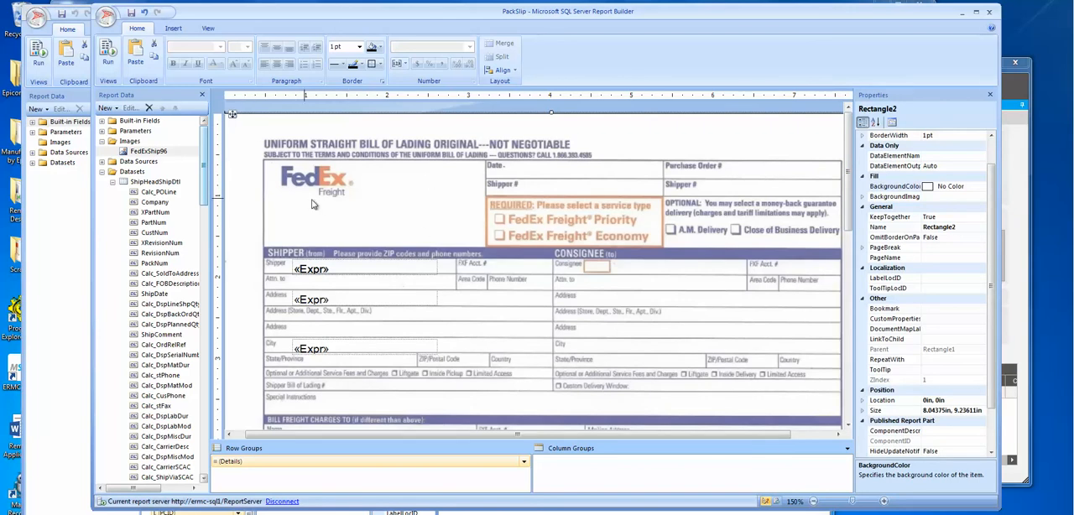
{"action": "right_click", "coordinate": [386, 204]}
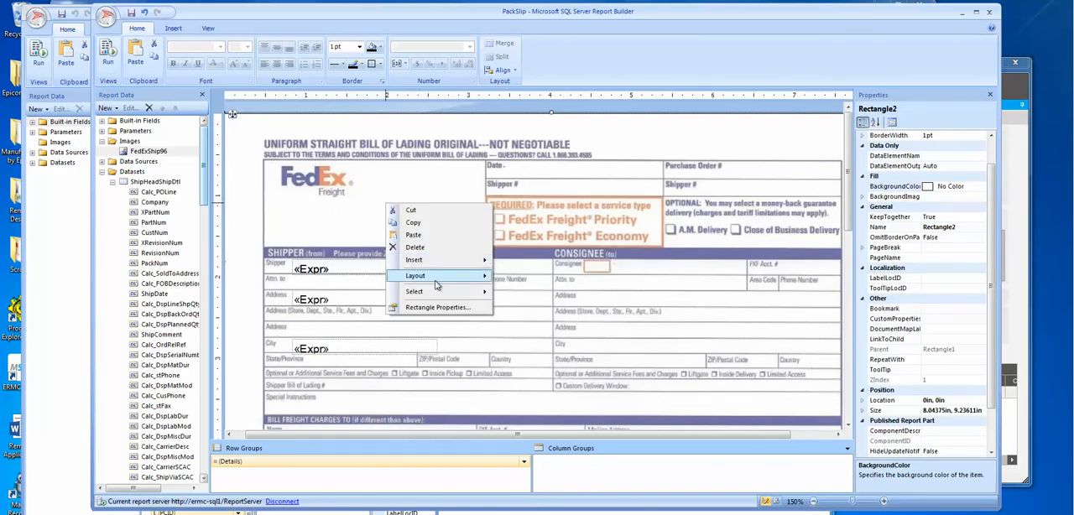
{"action": "mouse_move", "coordinate": [444, 291]}
{"action": "left_click", "coordinate": [549, 306]}
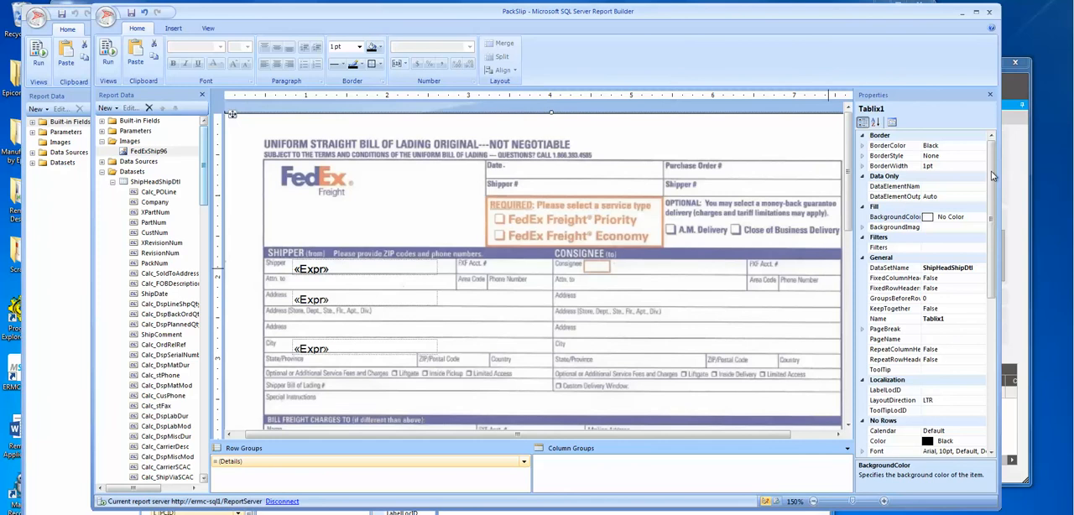
{"action": "left_click", "coordinate": [893, 124]}
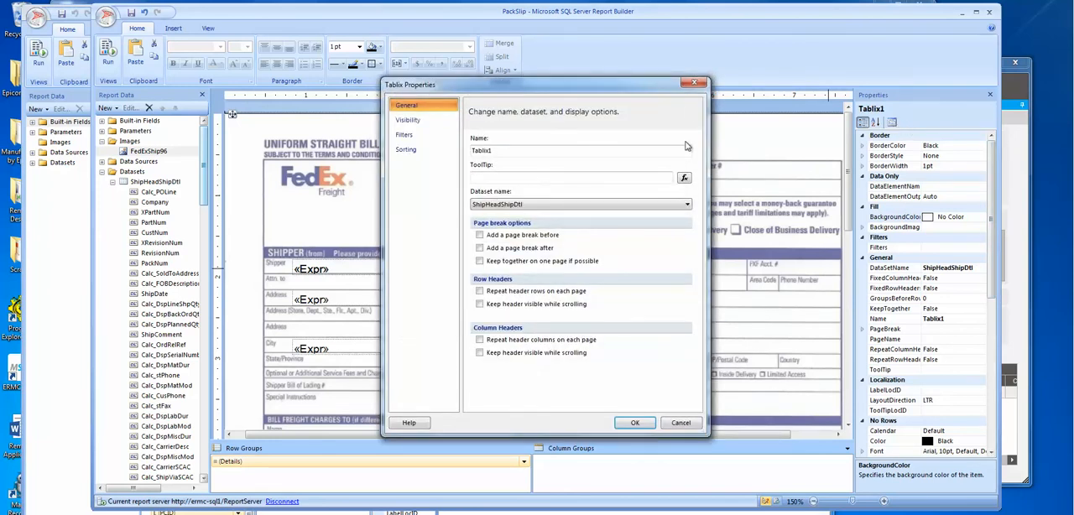
{"action": "left_click", "coordinate": [695, 82]}
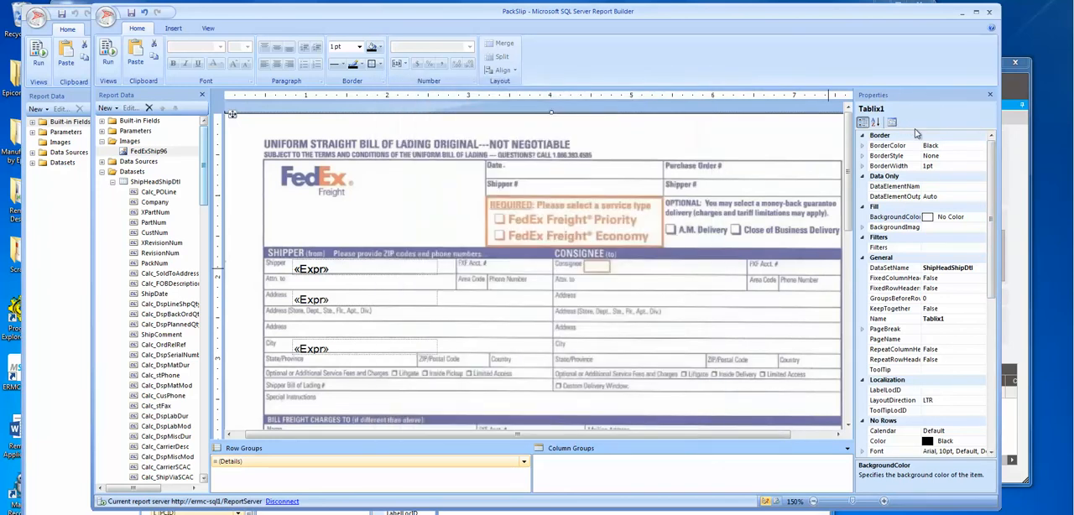
{"action": "double_click", "coordinate": [869, 228]}
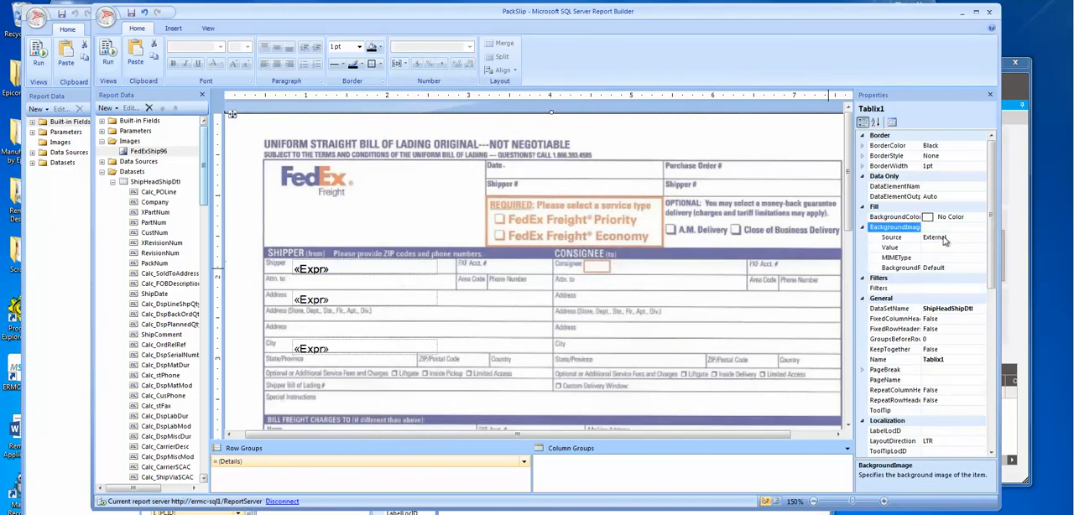
{"action": "left_click", "coordinate": [861, 227]}
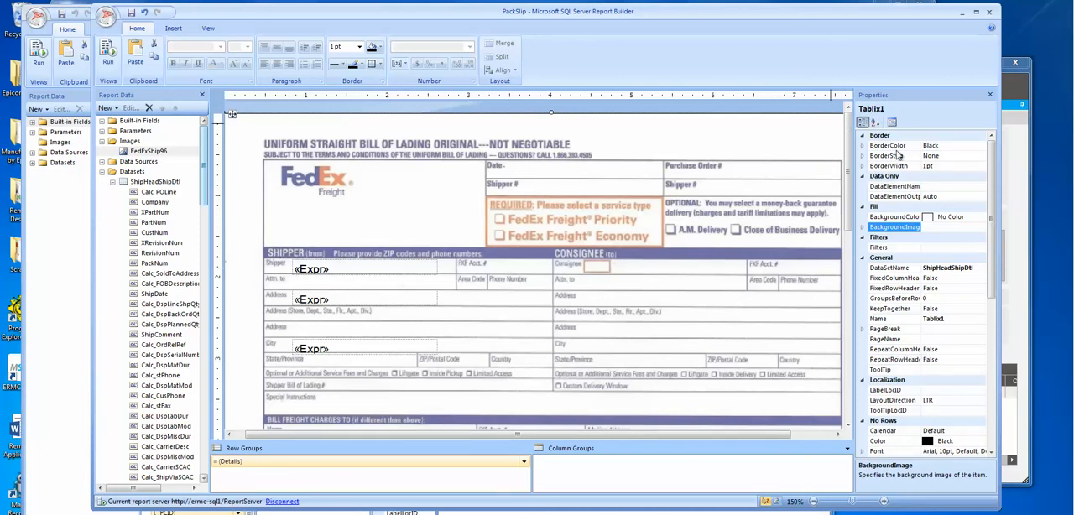
Step: Switch to Customer Shipment Entry and move its window farther away from the FedEx design's Shipper section
{"action": "left_click", "coordinate": [1019, 82]}
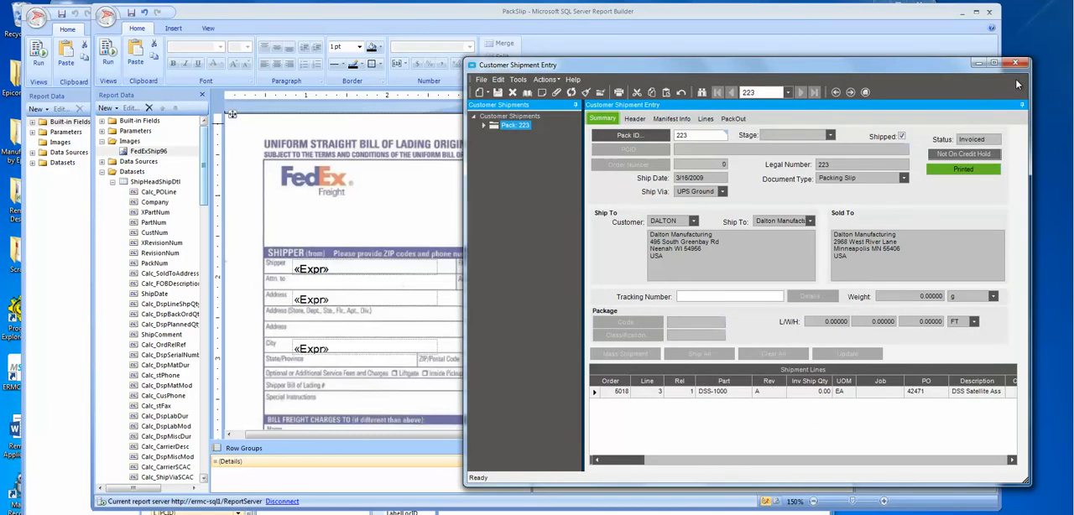
{"action": "left_click_drag", "start_coordinate": [834, 68], "coordinate": [856, 66]}
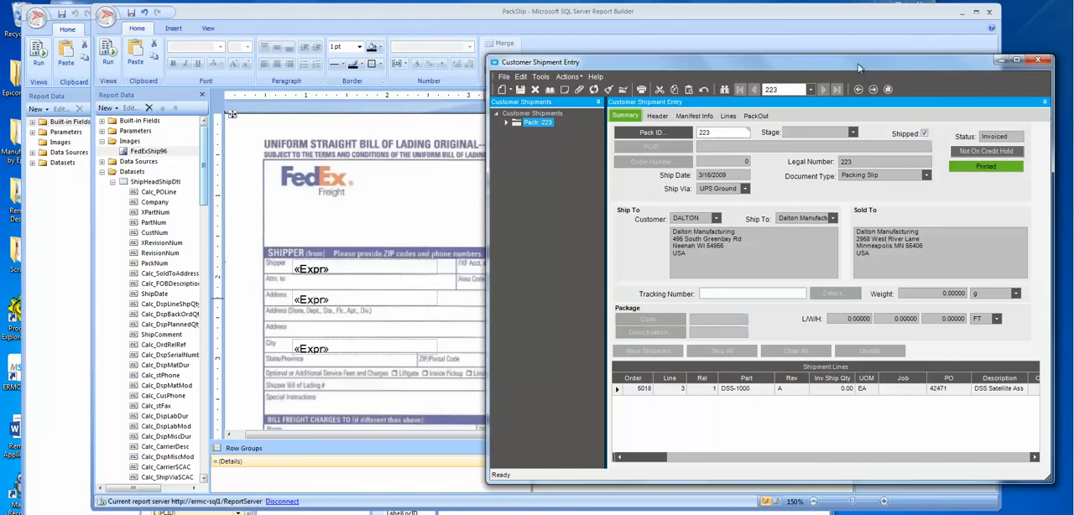
{"action": "left_click_drag", "start_coordinate": [857, 68], "coordinate": [866, 60]}
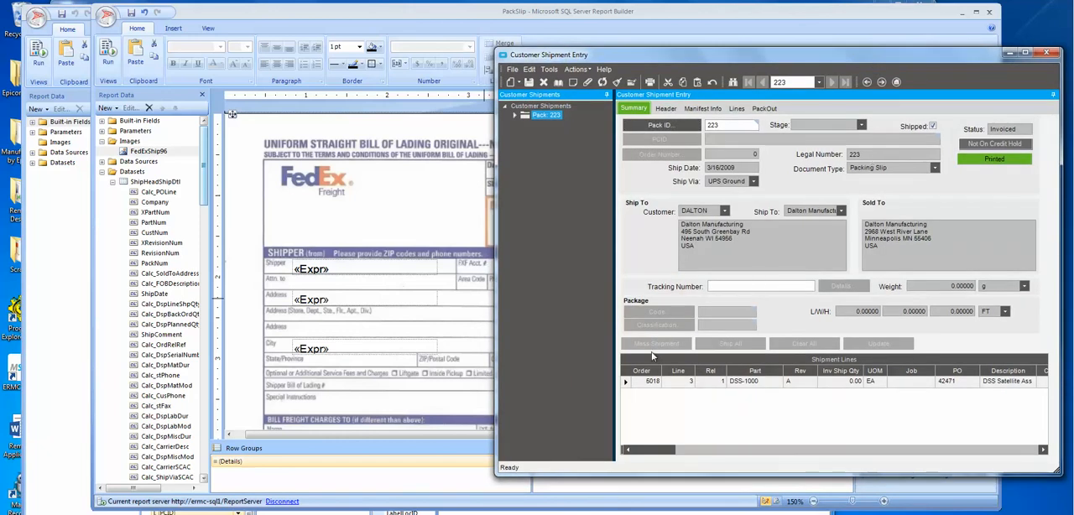